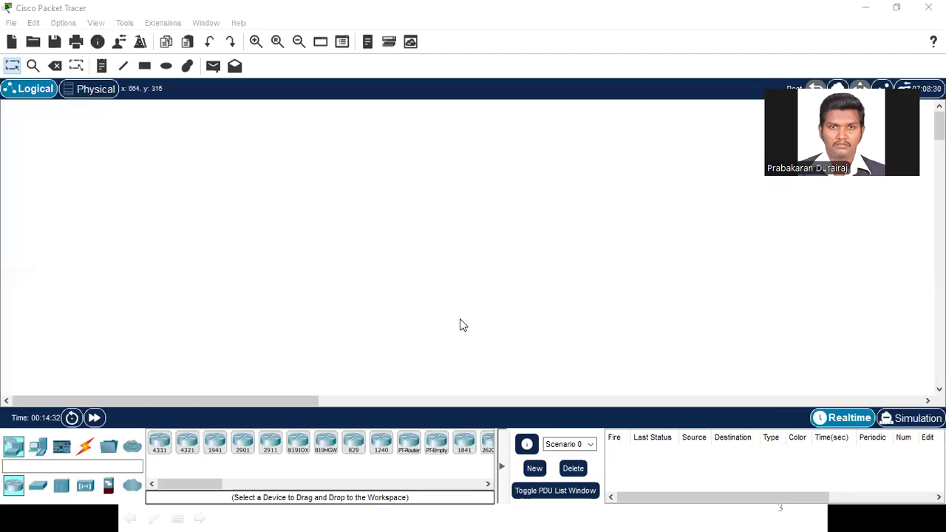
Step: Place two PC end devices side by side in the lower-left area of the workspace
click(39, 449)
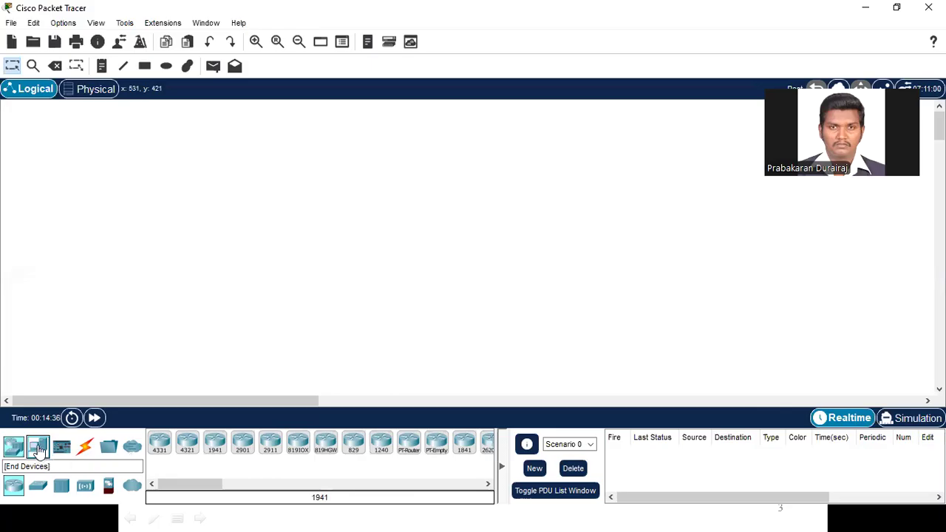
click(40, 448)
click(162, 448)
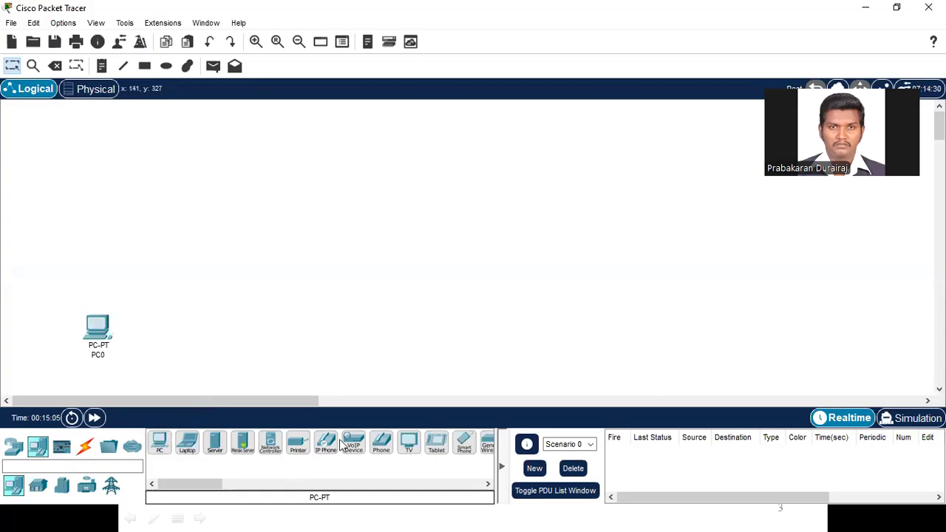
click(155, 446)
click(155, 446)
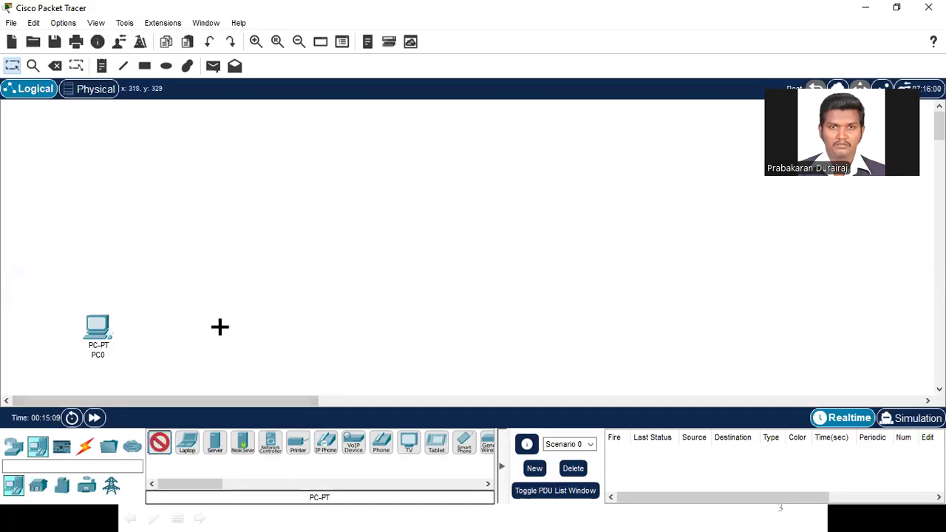
click(220, 330)
Step: Add a third PC in the lower middle of the workspace and place a generic Server to its right
click(159, 444)
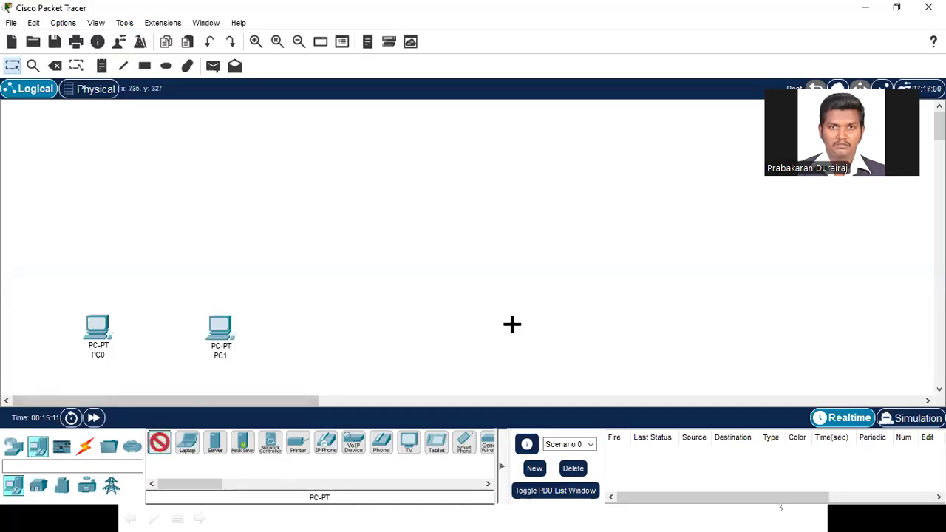
click(494, 332)
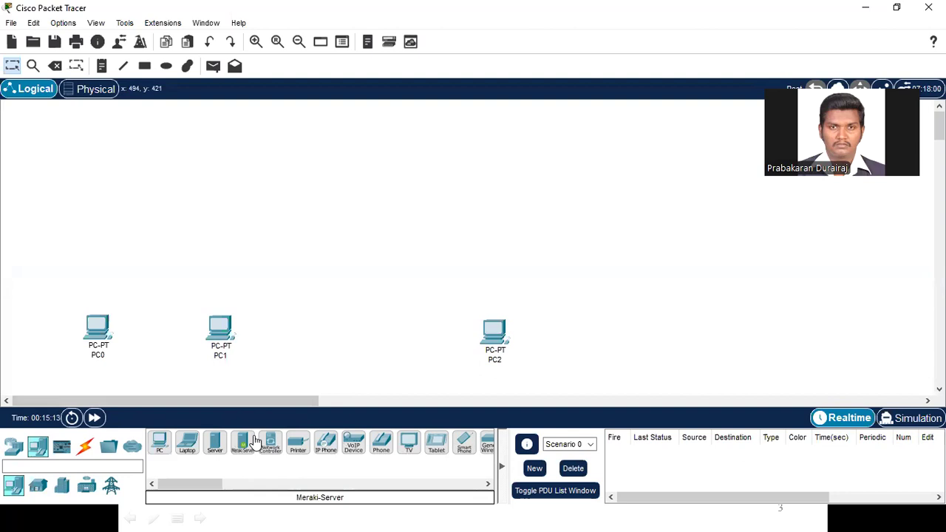
click(214, 443)
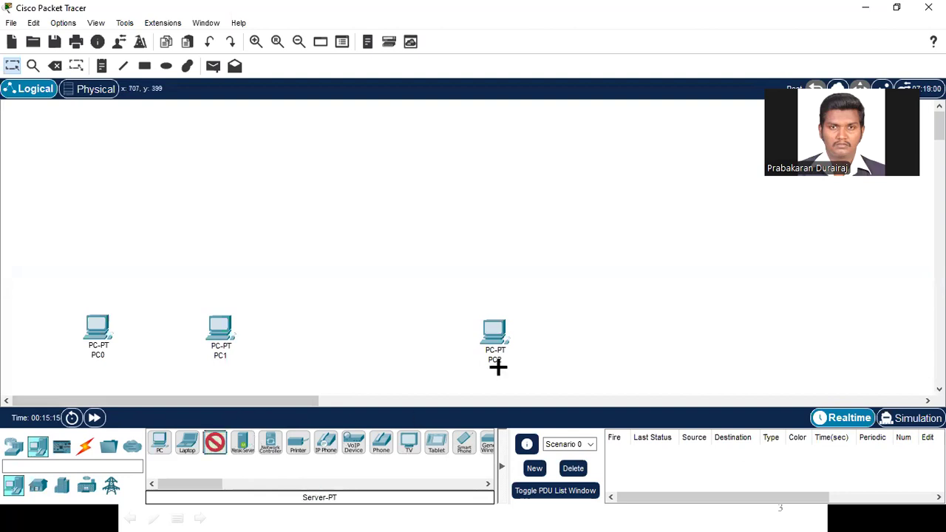
click(580, 327)
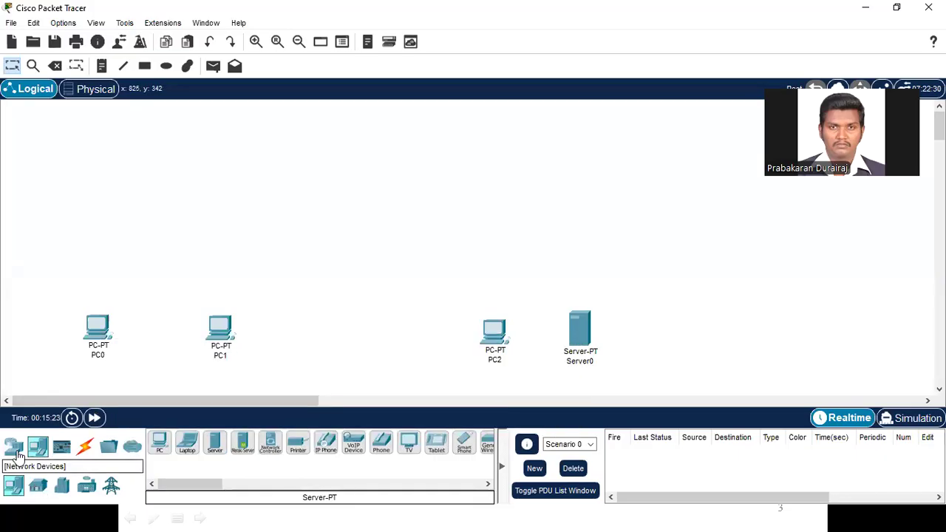
Step: Place two 2960 switches, one above PC0 and PC1 and the other above PC2 and Server0
click(13, 445)
click(38, 488)
click(157, 447)
click(153, 234)
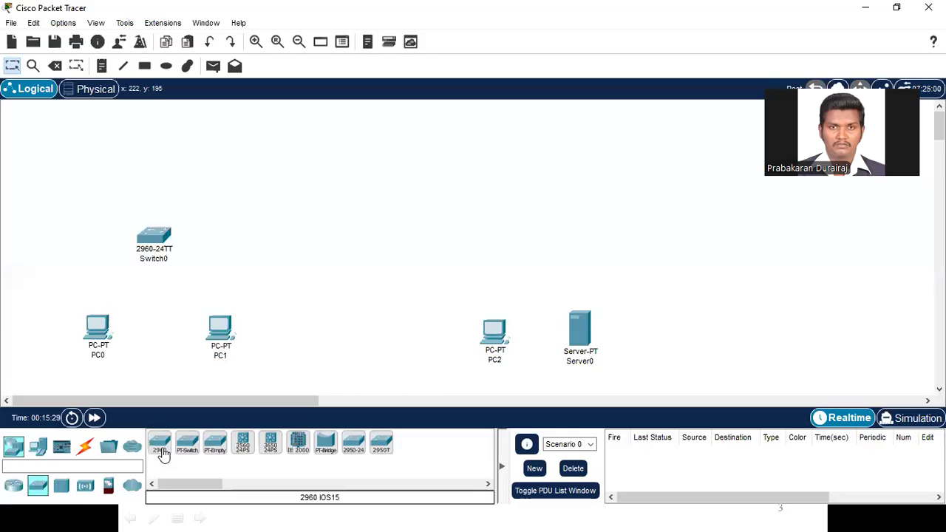
click(160, 446)
click(536, 237)
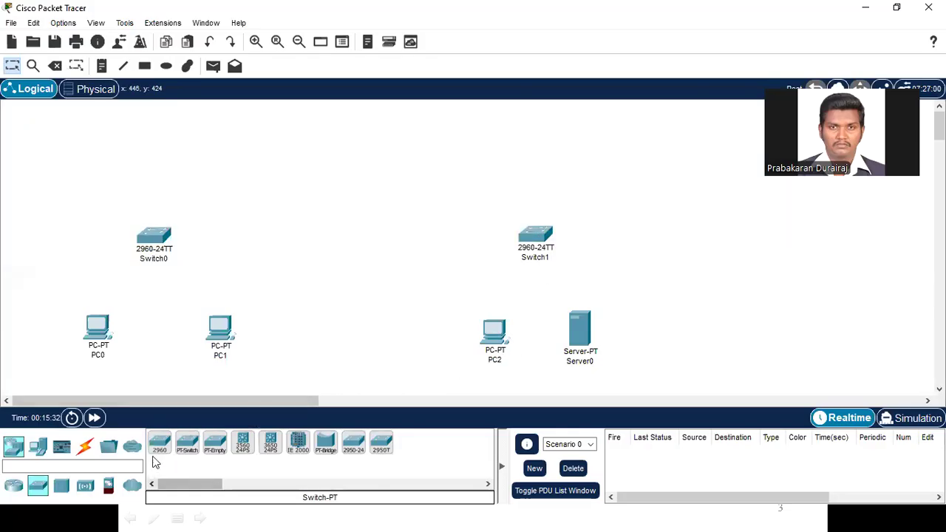
Step: Place two PT-Router devices, one above Switch0 and one above Switch1
click(17, 489)
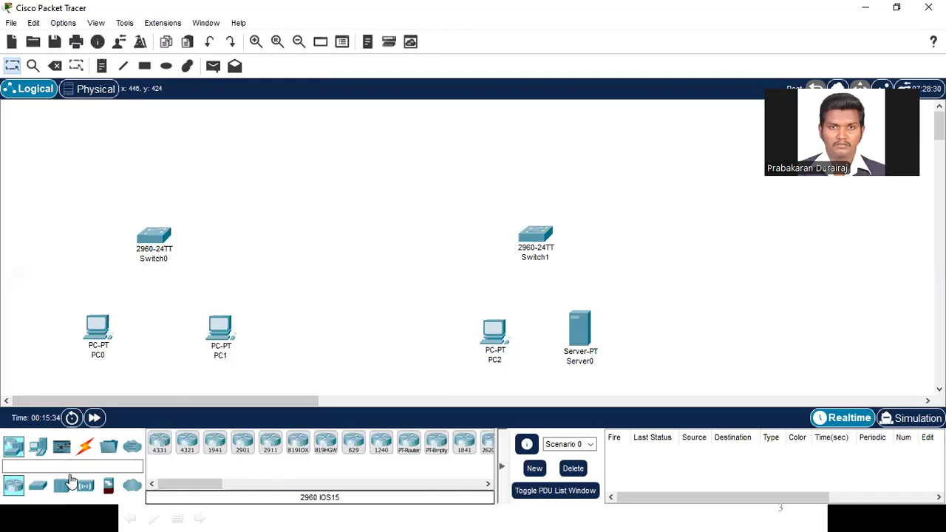
click(408, 442)
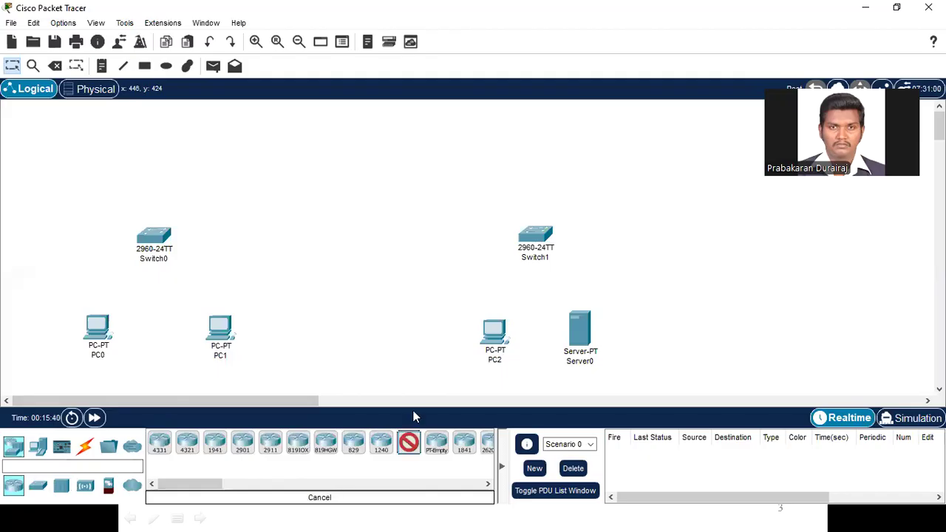
click(183, 162)
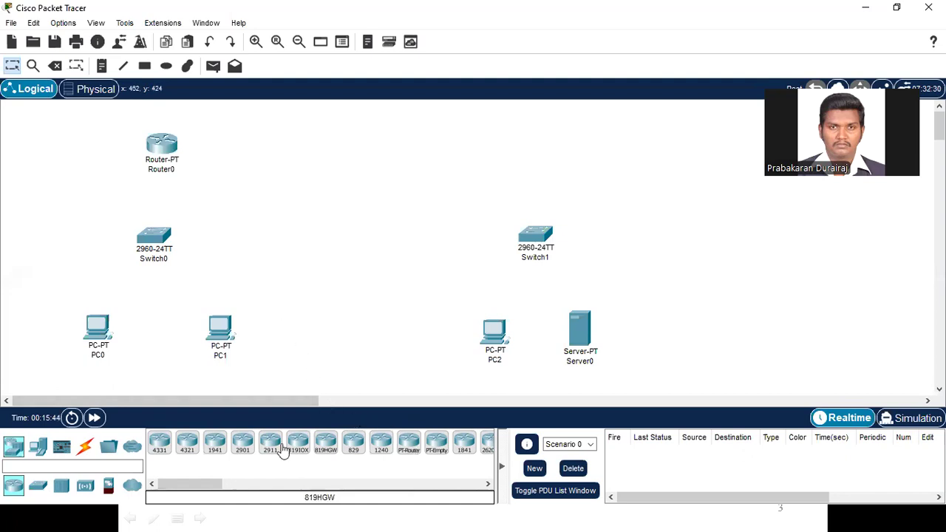
click(408, 442)
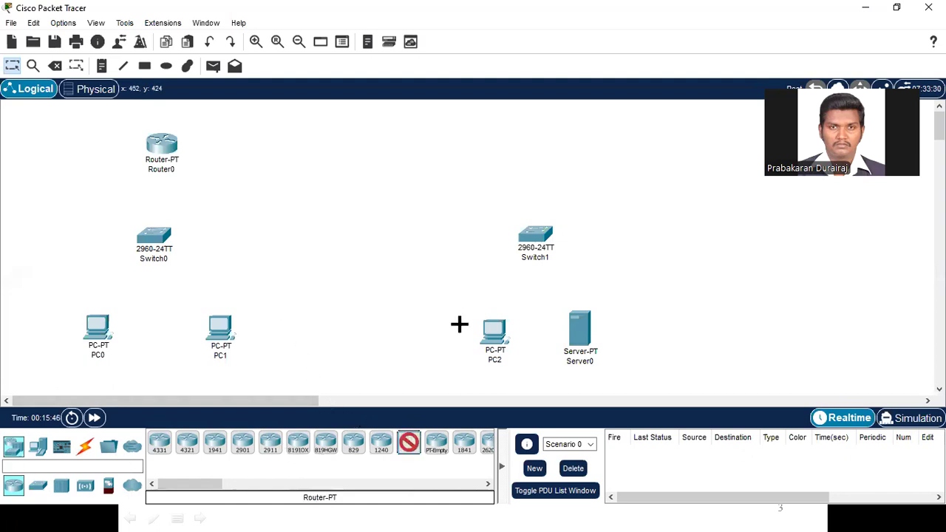
click(516, 145)
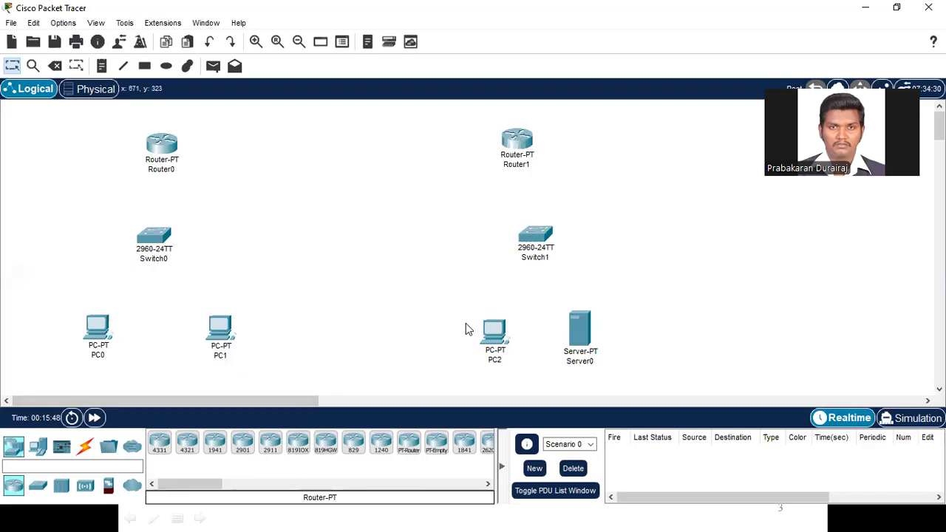
Step: Connect PC0's FastEthernet0 to Switch0's FastEthernet0/1 with a Copper Straight-Through cable
click(85, 448)
click(214, 442)
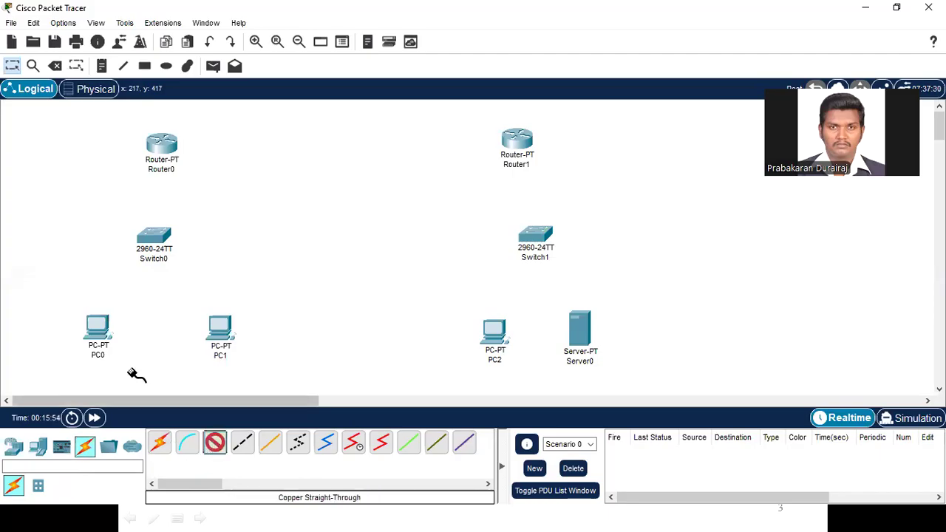
click(105, 331)
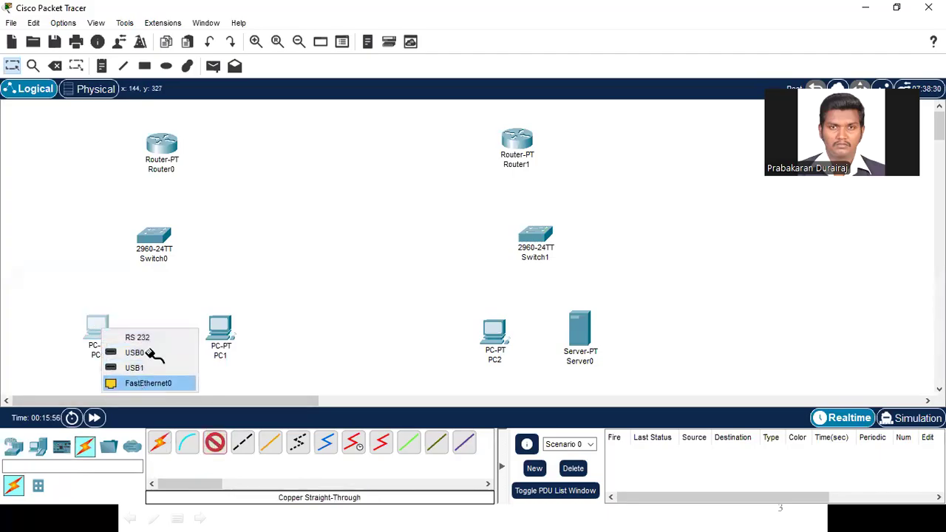
click(147, 382)
click(154, 241)
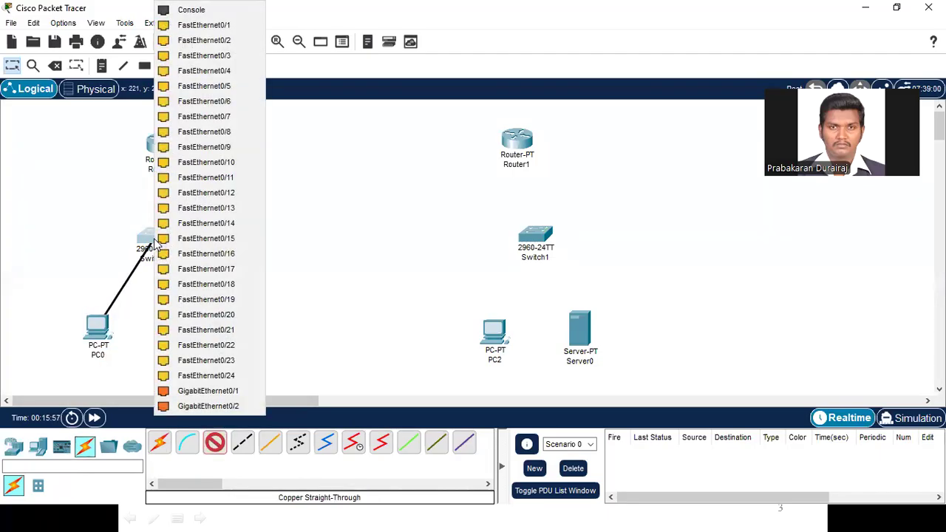
click(219, 26)
Step: Connect PC1's FastEthernet0 to Switch0's FastEthernet0/2 with a Copper Straight-Through cable
click(223, 333)
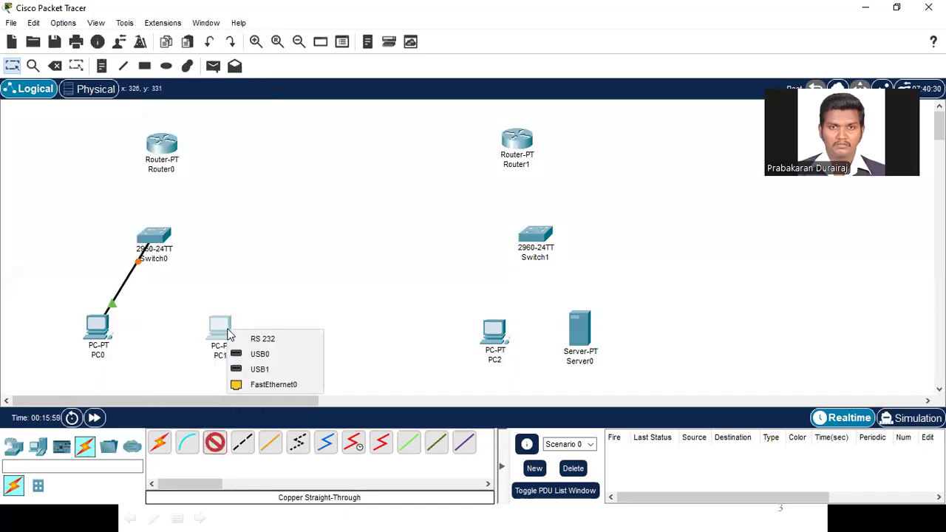
click(266, 384)
click(153, 238)
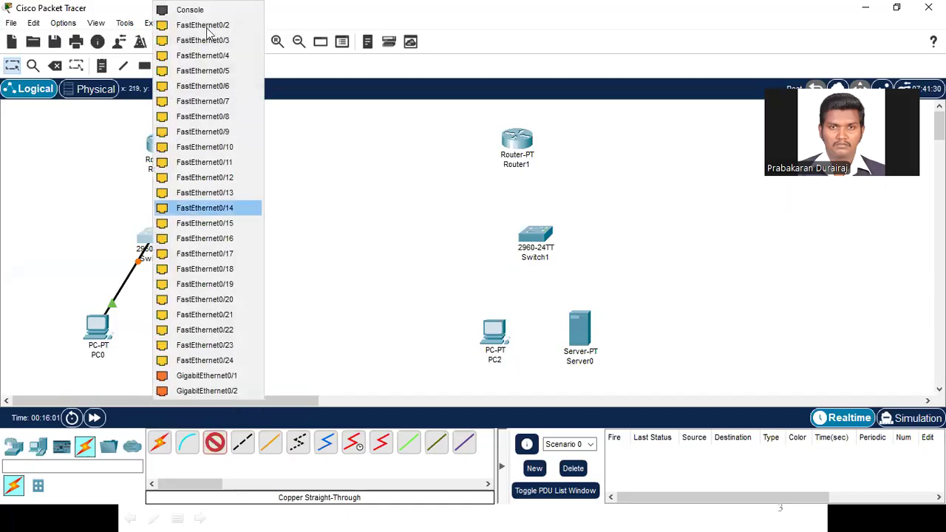
click(216, 26)
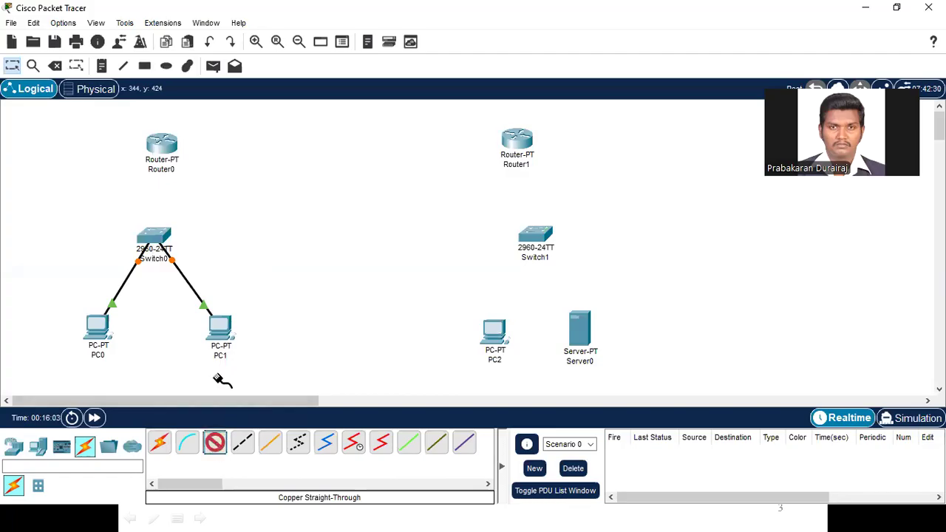
Step: Connect Switch0's FastEthernet0/3 to Router0's FastEthernet0/0 with a Copper Straight-Through cable
click(153, 238)
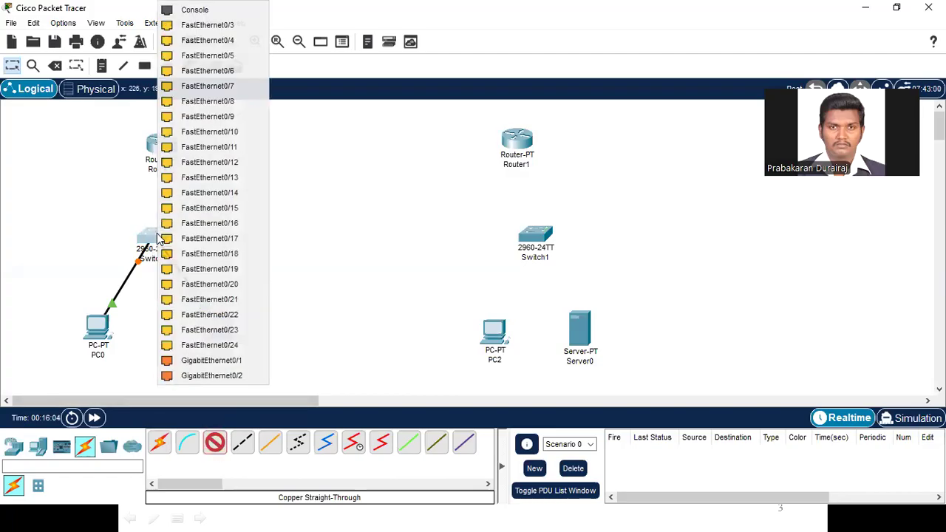
click(218, 33)
click(164, 145)
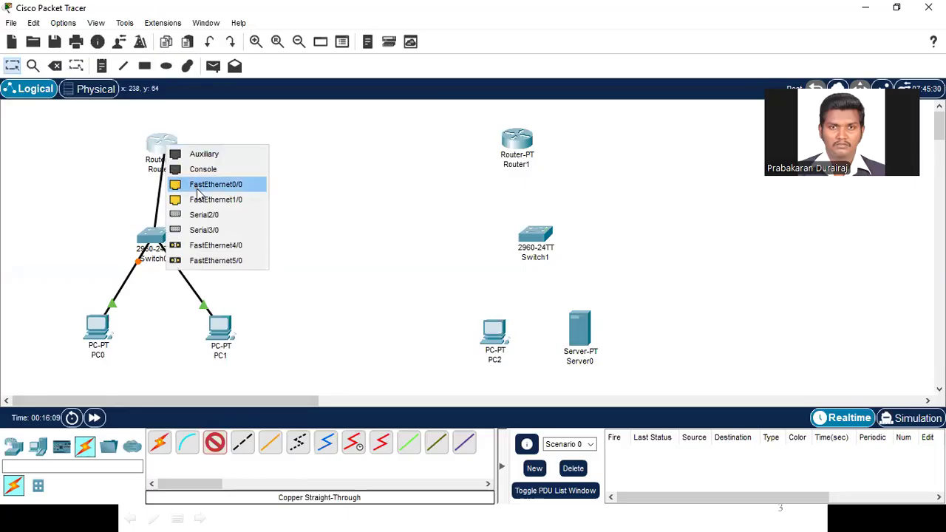
click(198, 190)
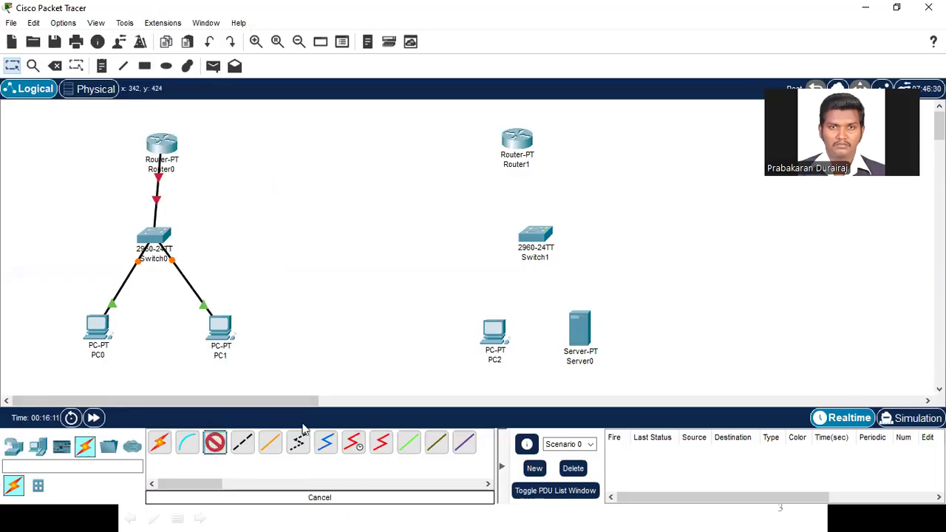
Step: Connect PC2's FastEthernet0 to Switch1's FastEthernet0/1 with a Copper Straight-Through cable
click(496, 335)
click(542, 389)
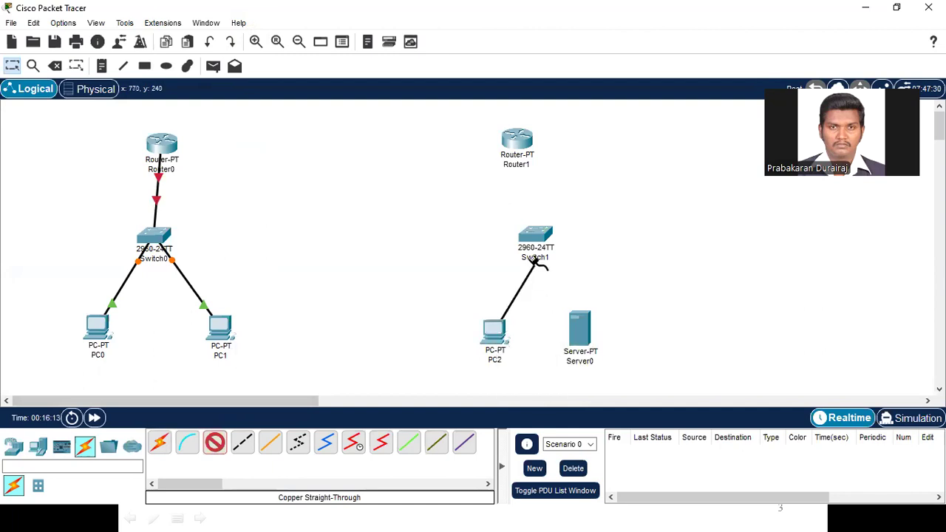
click(538, 238)
click(580, 24)
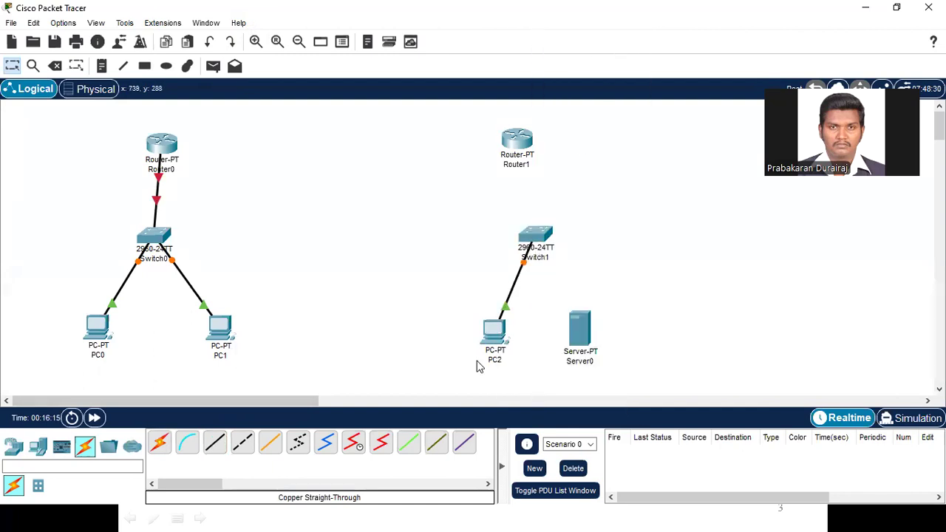
Step: Connect Server0 to Switch1's FastEthernet0/2 with a Copper Straight-Through cable
click(215, 443)
click(584, 337)
click(627, 343)
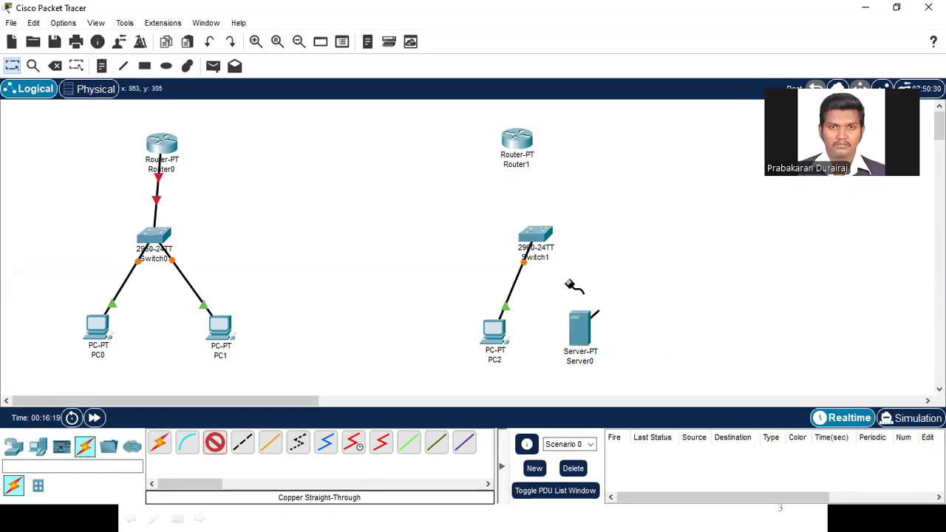
click(546, 235)
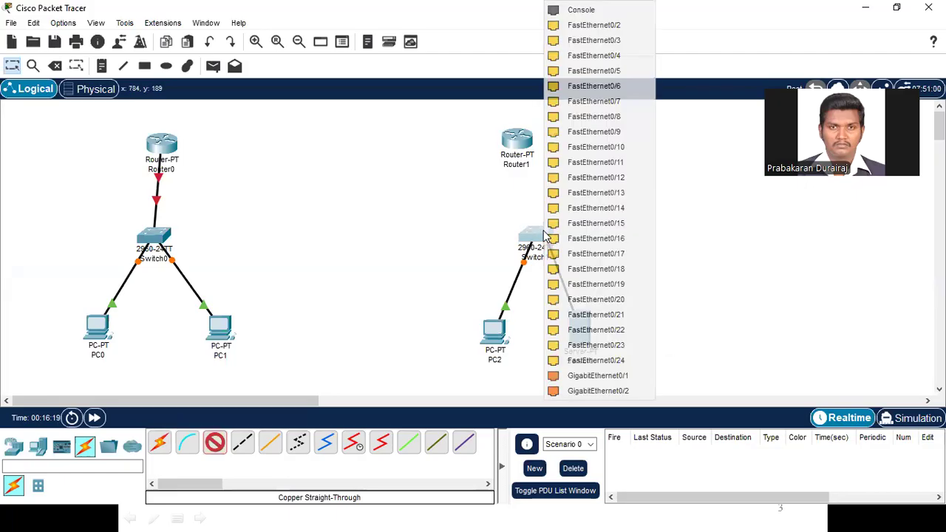
click(582, 37)
Step: Connect Switch1's FastEthernet0/3 to Router1's FastEthernet0/0 with a Copper Straight-Through cable
click(215, 444)
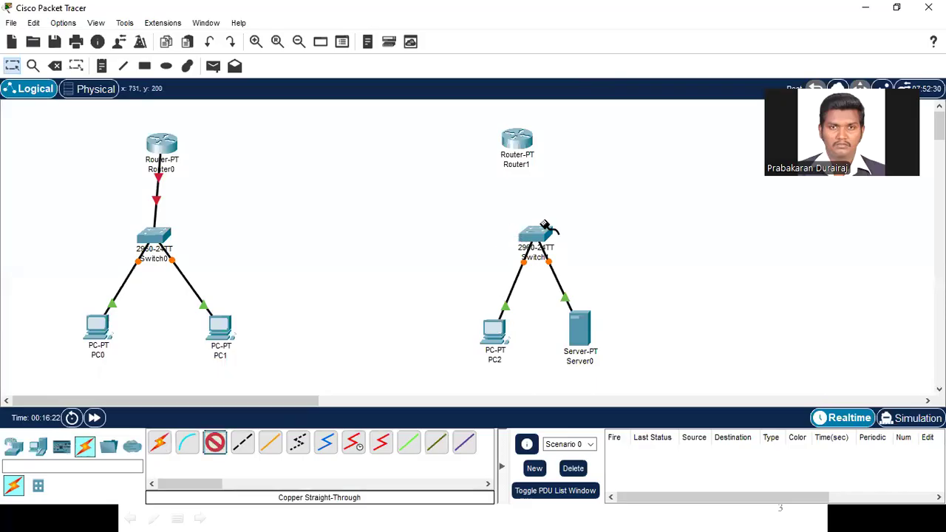
click(545, 233)
click(584, 24)
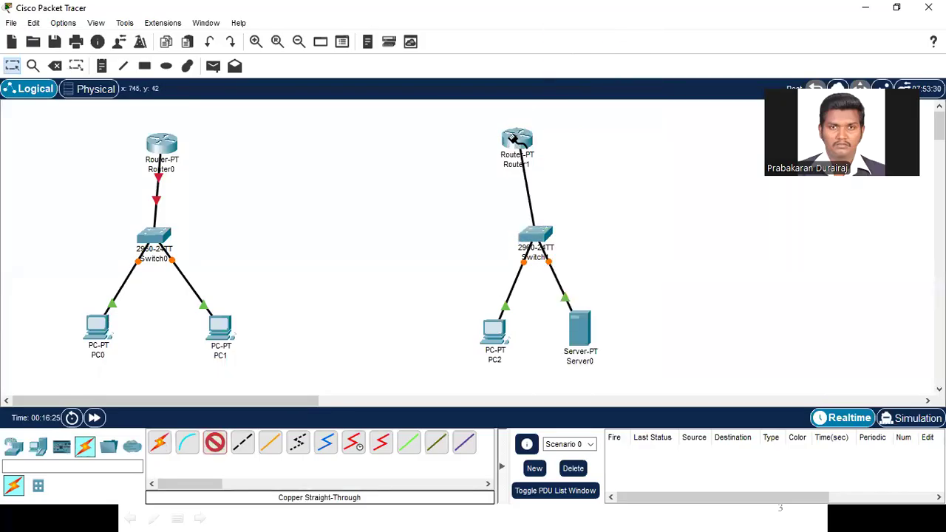
click(516, 138)
click(558, 177)
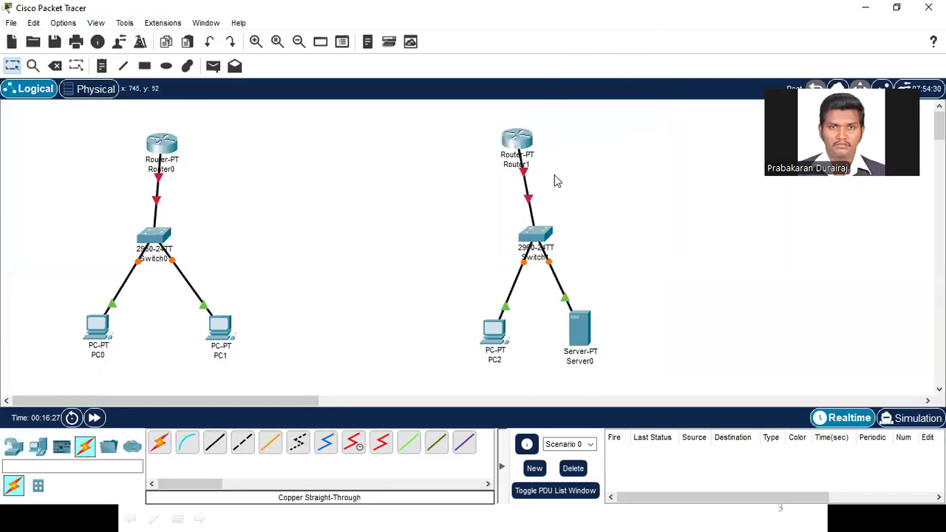
Step: Link Router0 to Router1 using the automatically chosen connection type
click(159, 444)
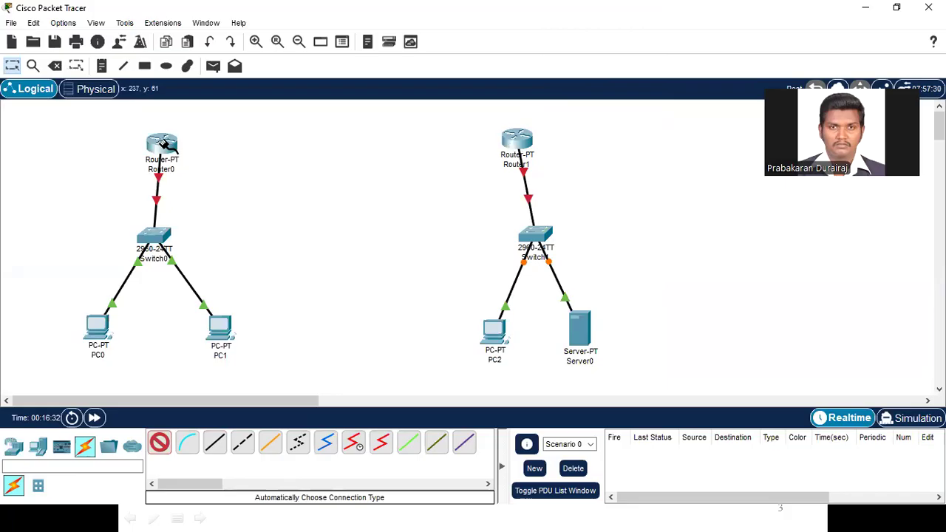
click(175, 152)
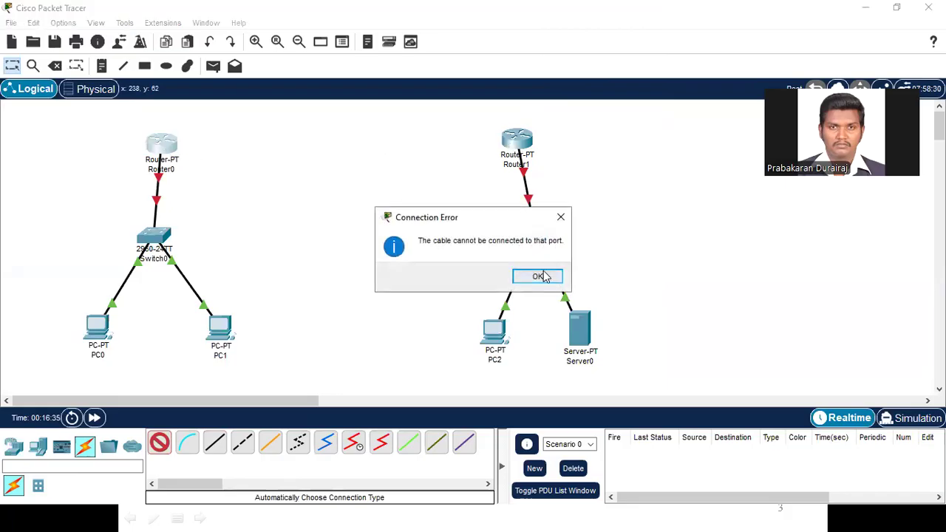
click(539, 274)
click(518, 142)
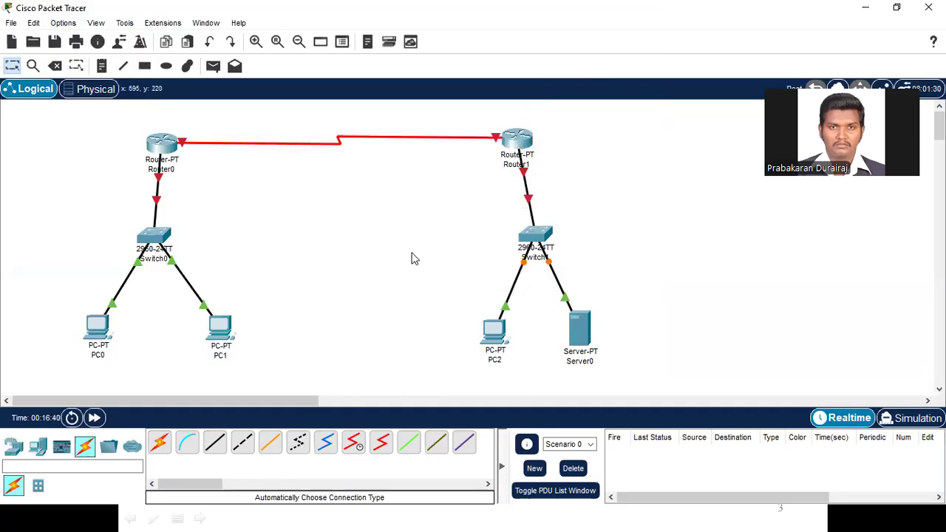
Step: Draw a rectangle filled with light cyan #55ffff around Switch1, PC2 and Server0
click(145, 66)
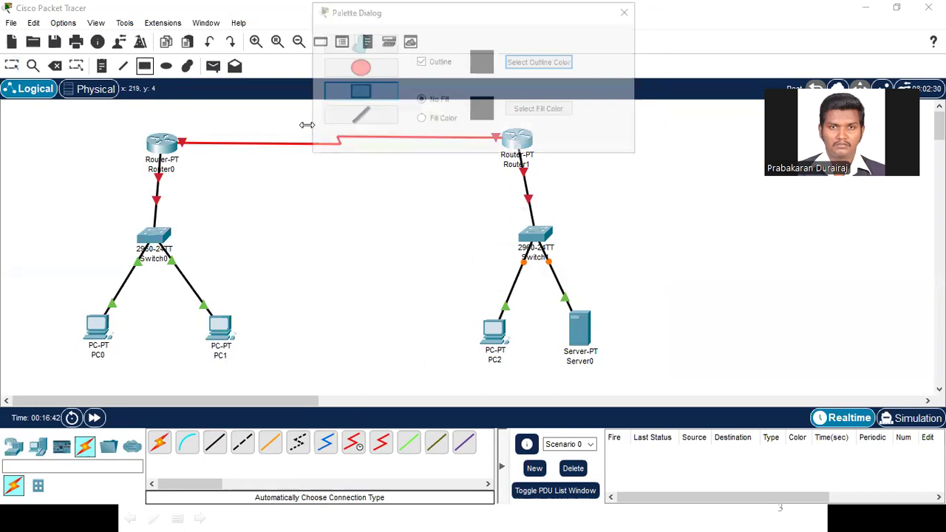
click(443, 119)
click(542, 112)
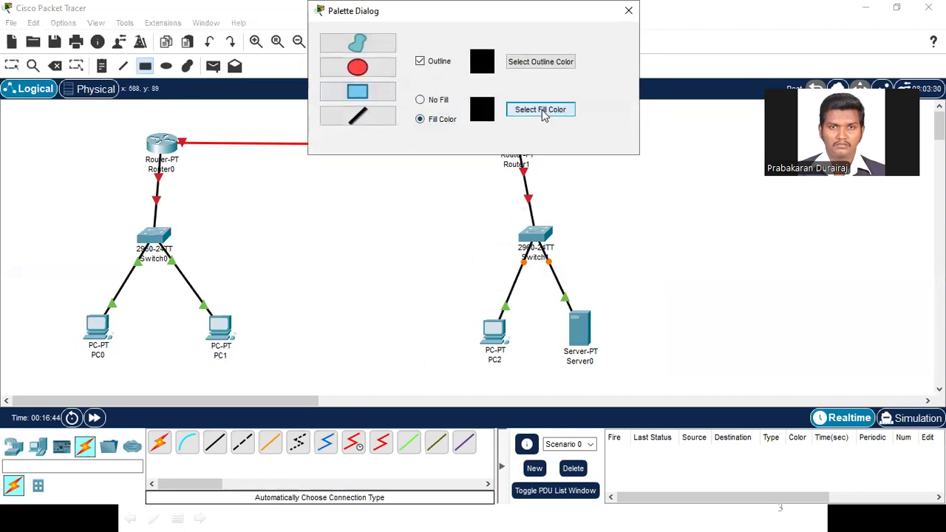
click(425, 230)
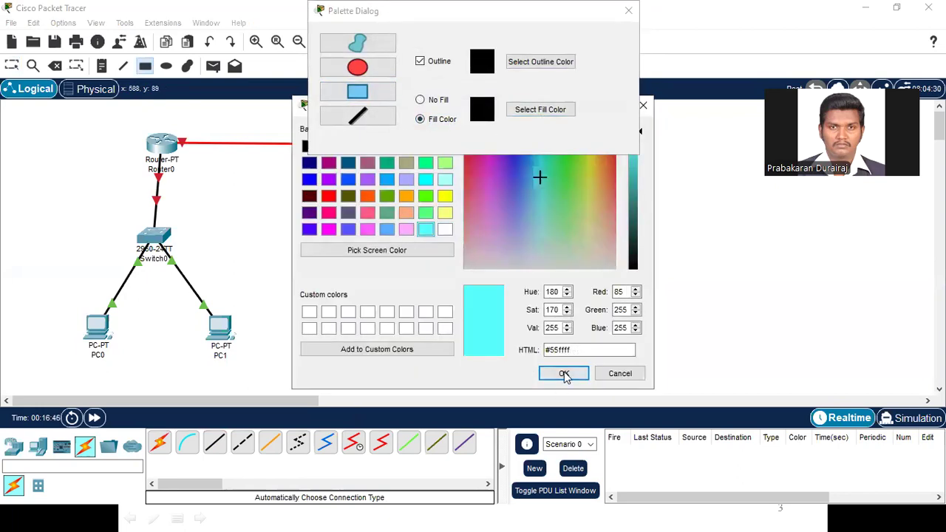
click(564, 373)
drag(426, 198, 734, 390)
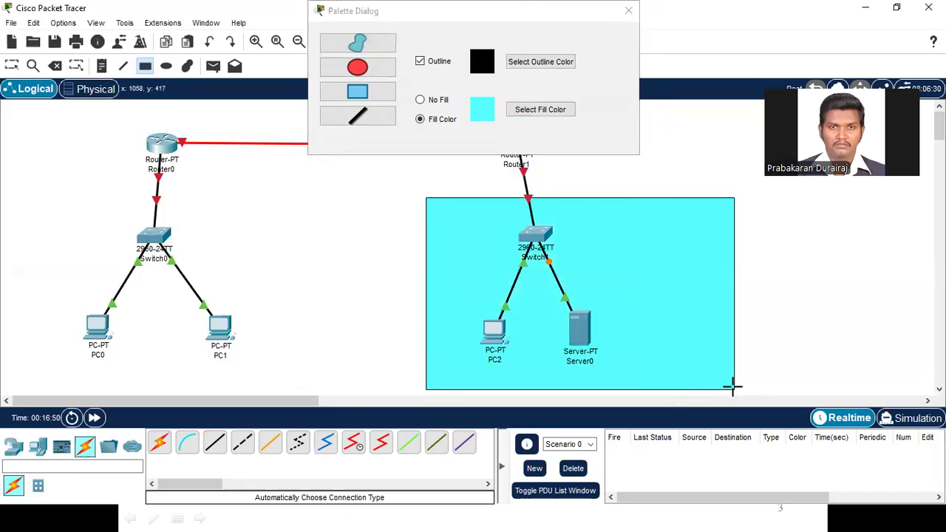
click(629, 11)
Step: Place the text note "PRIVATE NETWORK" inside the cyan rectangle, beside Switch1
click(102, 67)
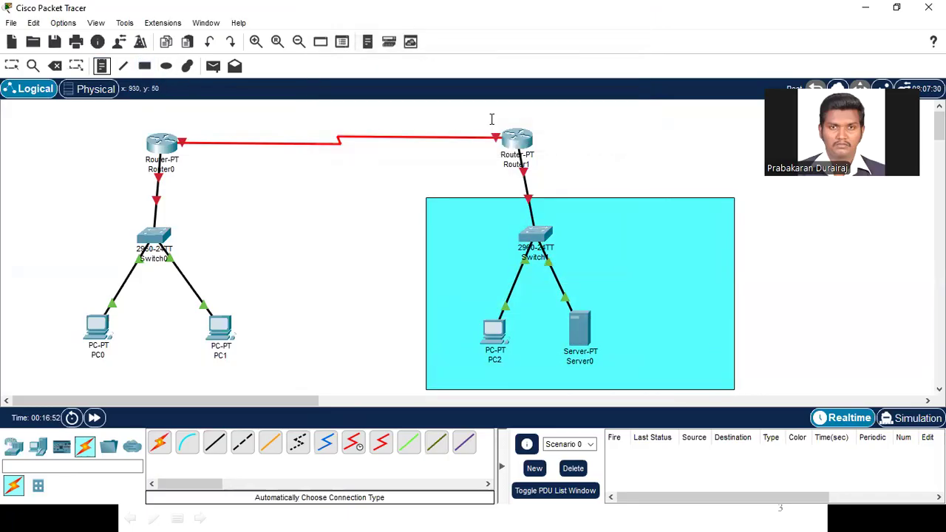
click(593, 218)
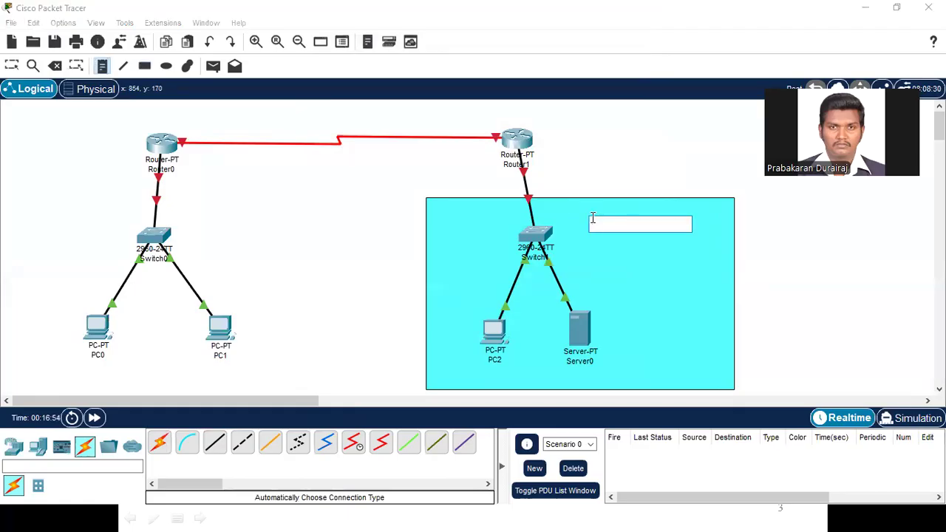
text(RIVATE NETWORK)
click(601, 204)
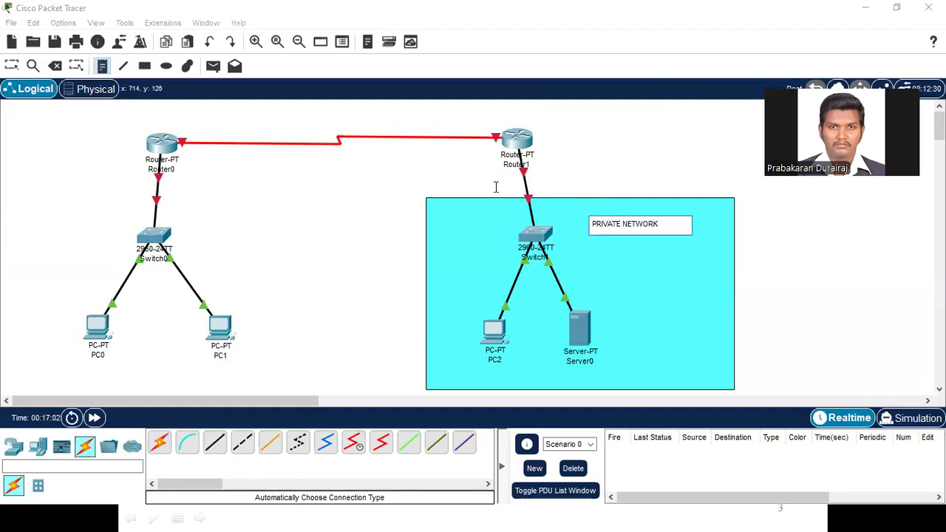
key(Escape)
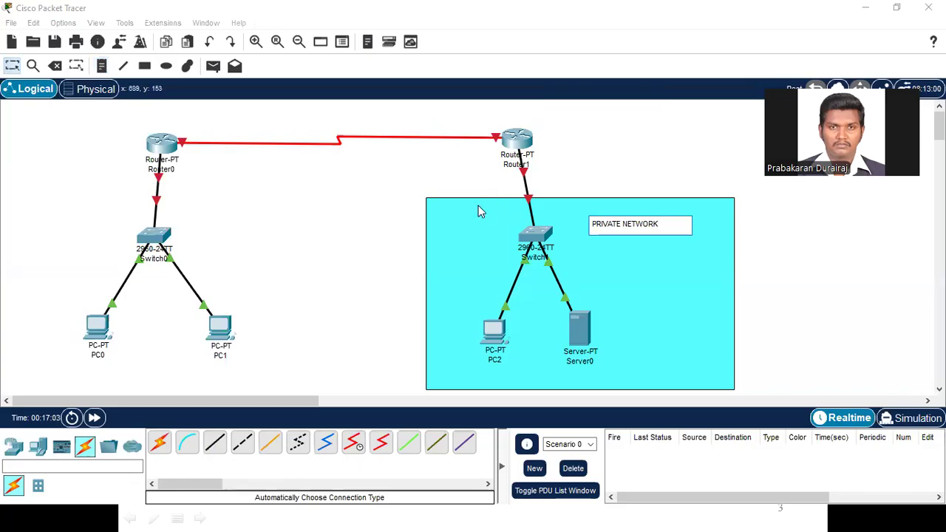
click(747, 244)
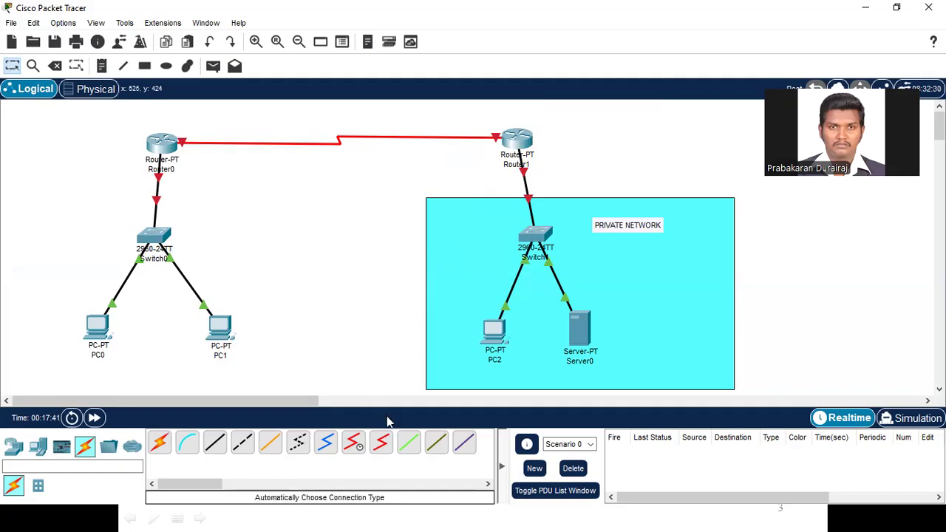
Step: Set PC2's static IPv4 address to 10.10.10.1 in its IP configuration
click(493, 335)
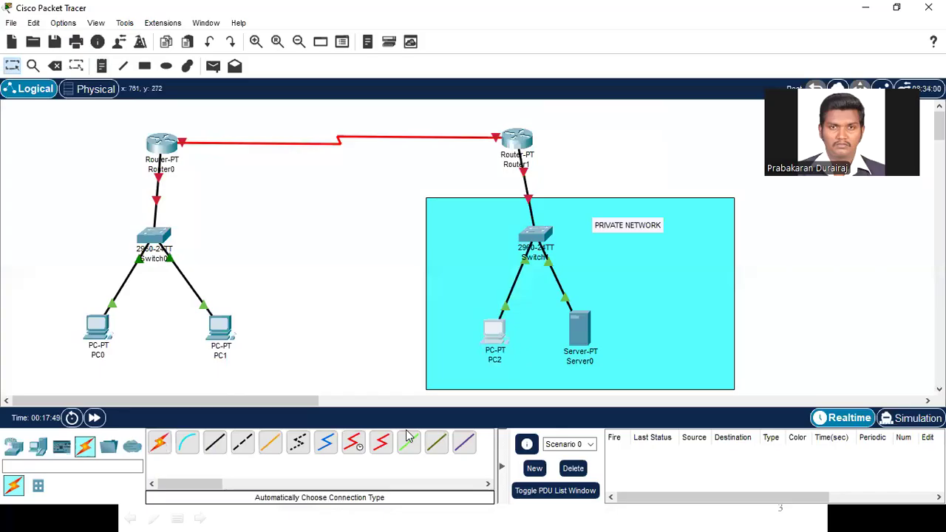
key(alt+Tab)
key(alt+Tab)
key(alt+Tab)
key(alt+Tab)
key(alt+Tab)
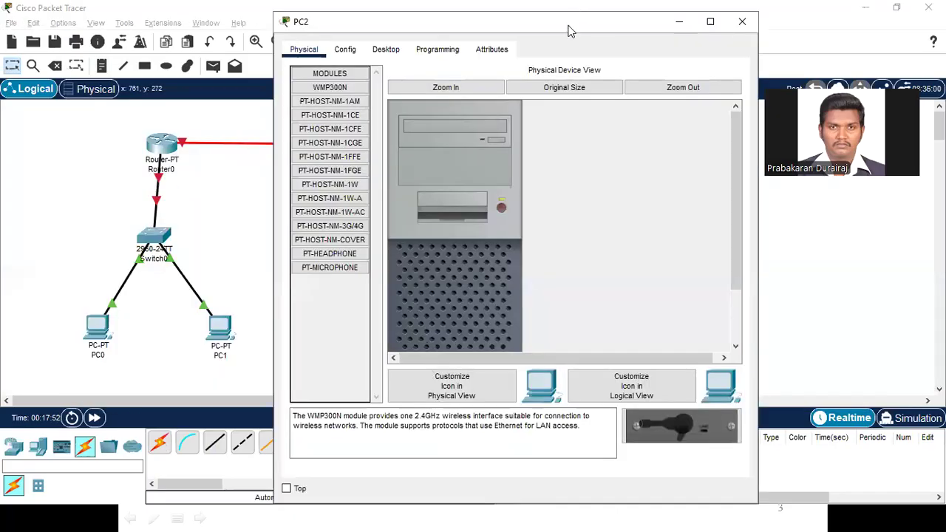
drag(569, 31, 296, 22)
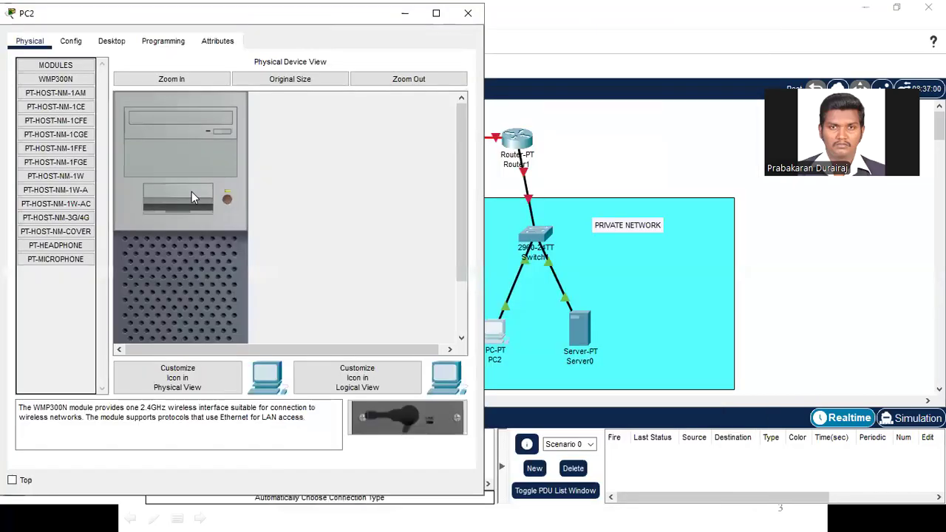
click(113, 42)
click(65, 113)
click(188, 139)
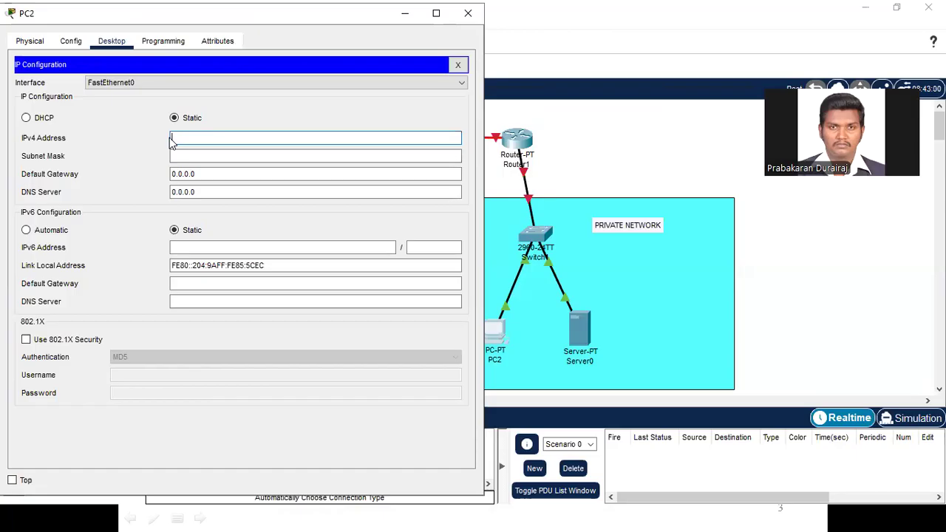
text(10.10.10.1)
Step: Fill in PC2's default subnet mask 255.0.0.0, set its default gateway to 10.10.10.0, and close its configuration
drag(216, 141, 172, 140)
key(ctrl+c)
key(Tab)
key(Tab)
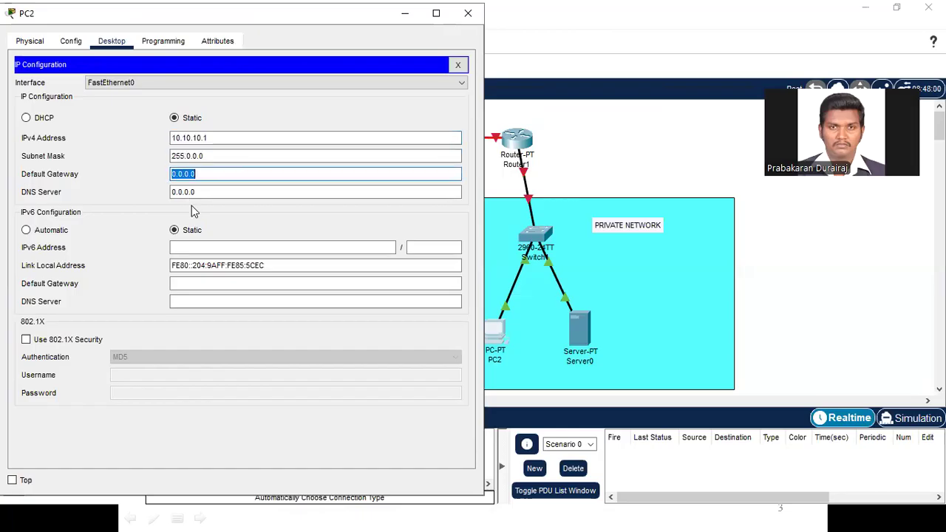
key(ctrl+v)
key(BackSpace)
text(0)
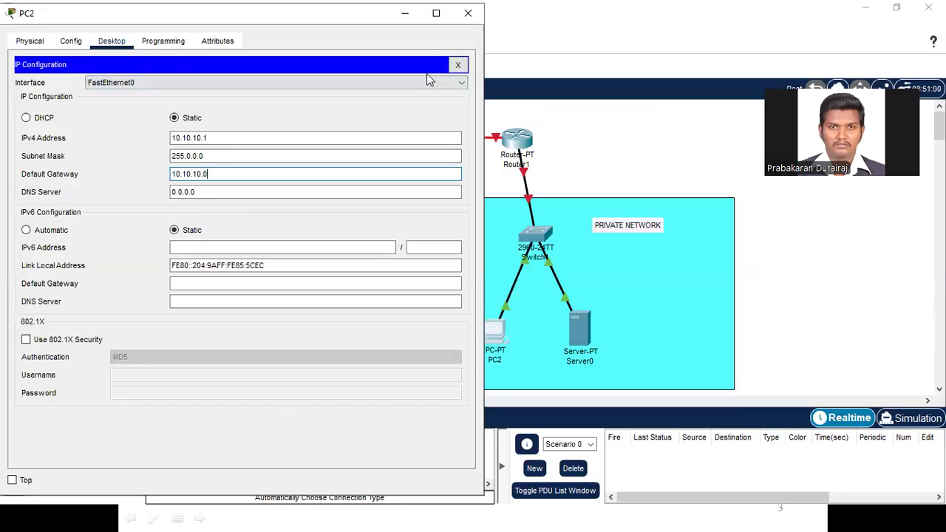
click(458, 65)
click(468, 12)
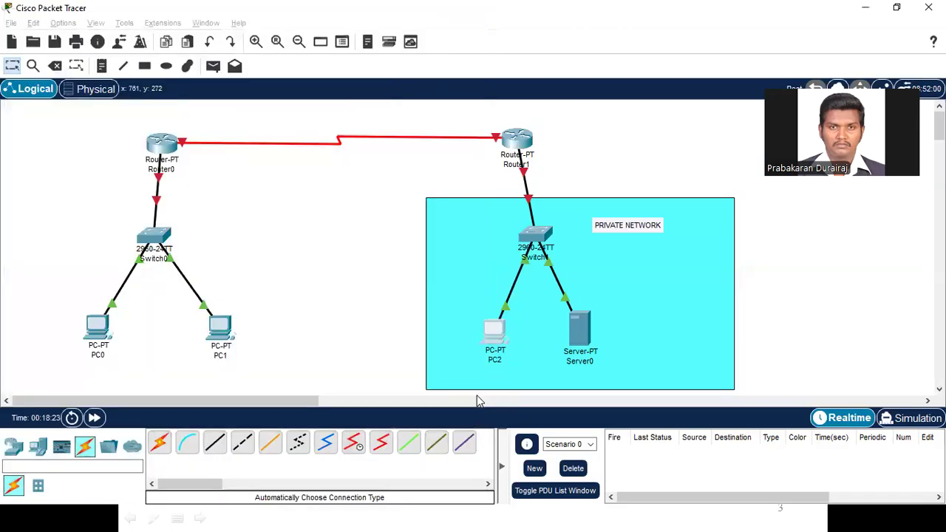
Step: Add a two-line note below PC2 reading "IP: 10.10.10.1" and "GATEWAY: 10.10.10.0"
click(101, 66)
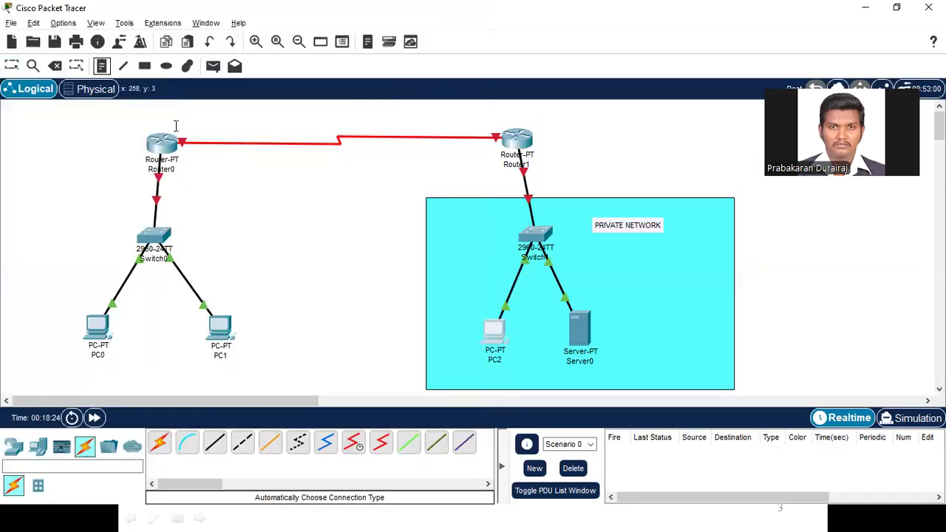
click(453, 373)
text(10.10.10.1)
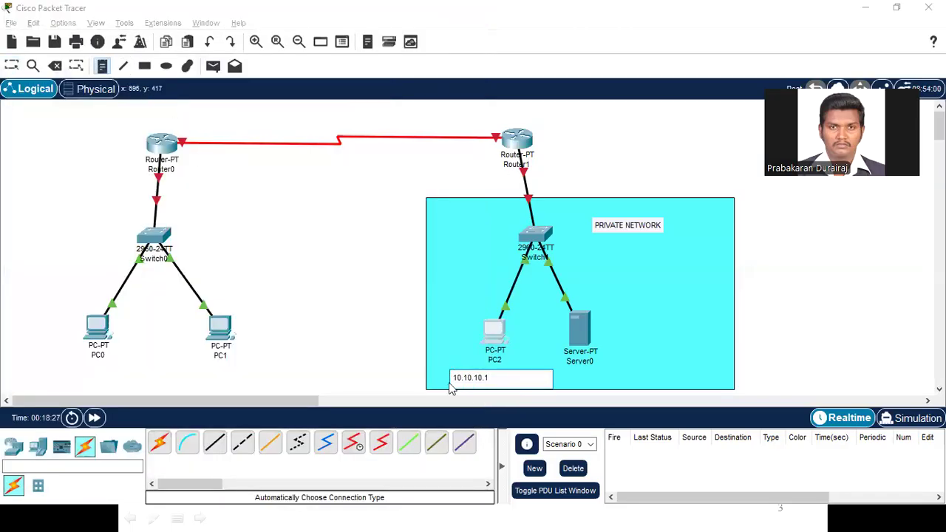
click(453, 378)
text(IP:)
key(Return)
text(GATEW)
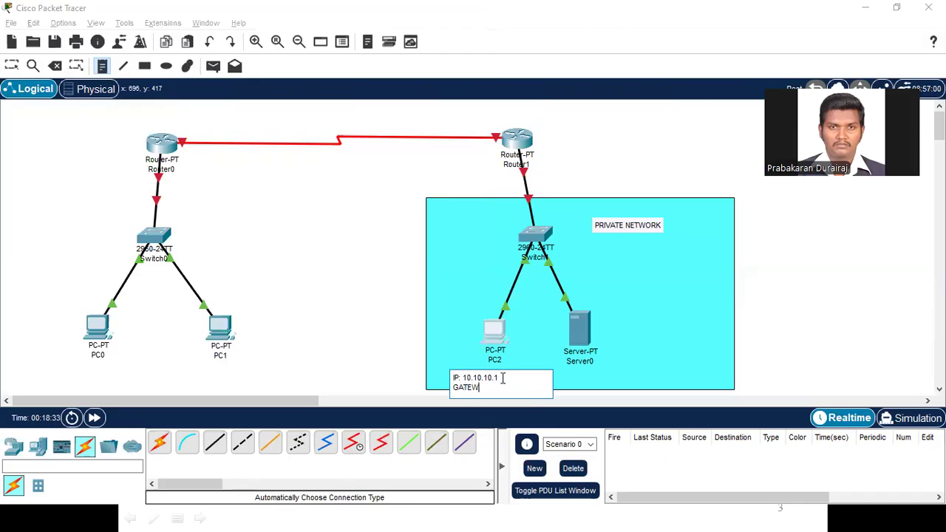
text(AY: 10.10.10.10)
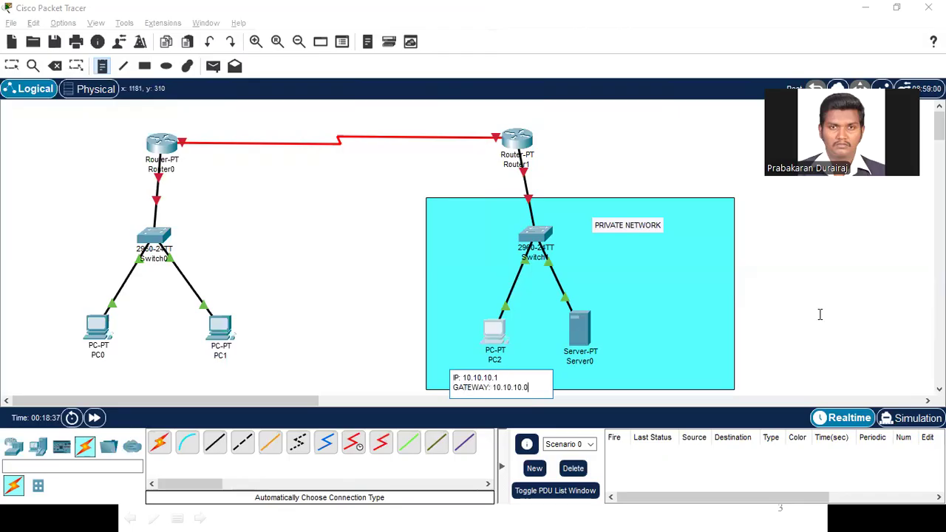
click(817, 309)
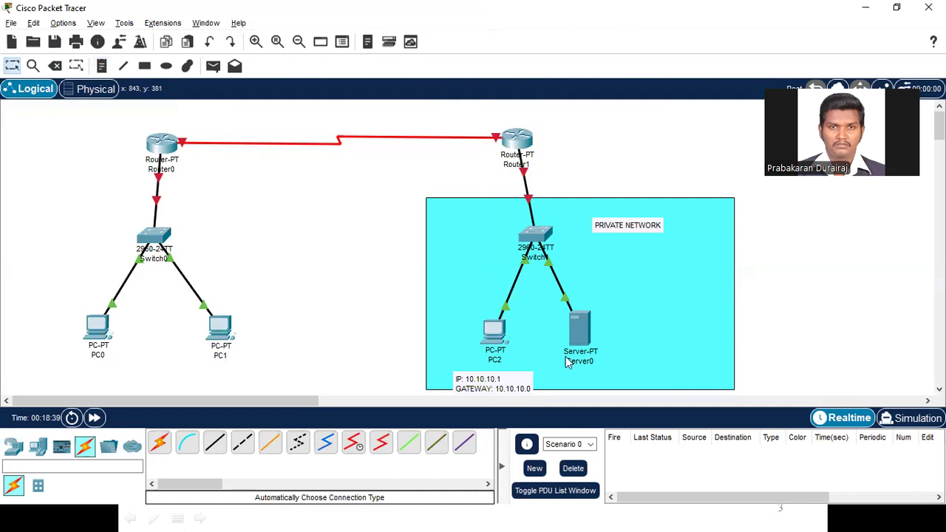
Step: Set Server0's static IPv4 address to 10.10.10.2 in its IP configuration
click(580, 337)
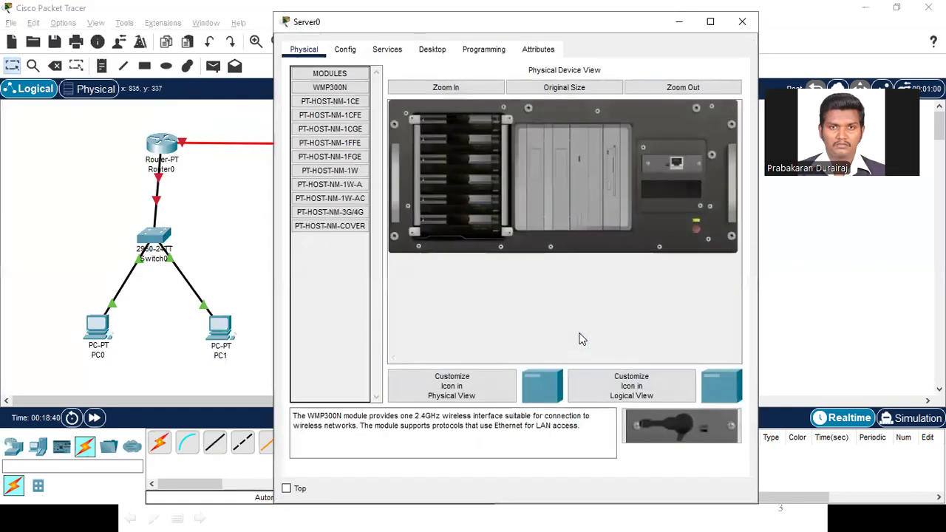
click(435, 56)
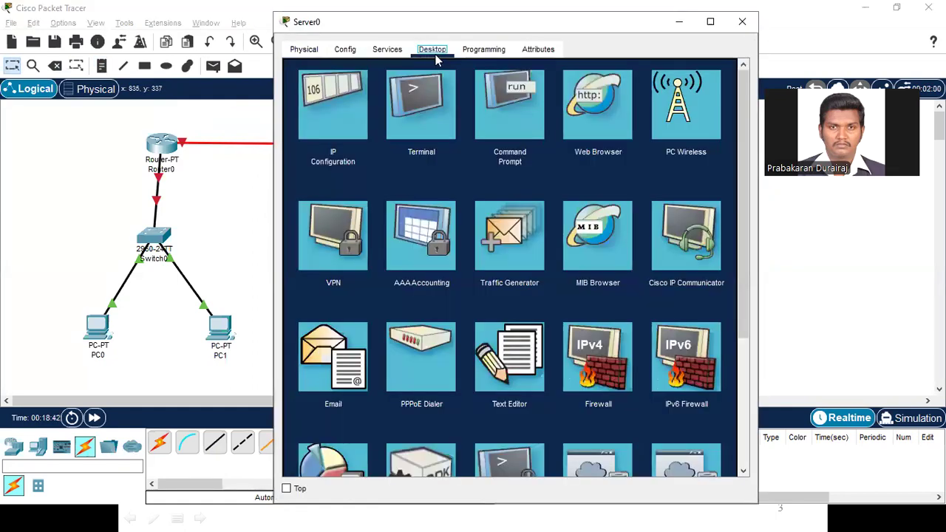
click(334, 100)
click(462, 129)
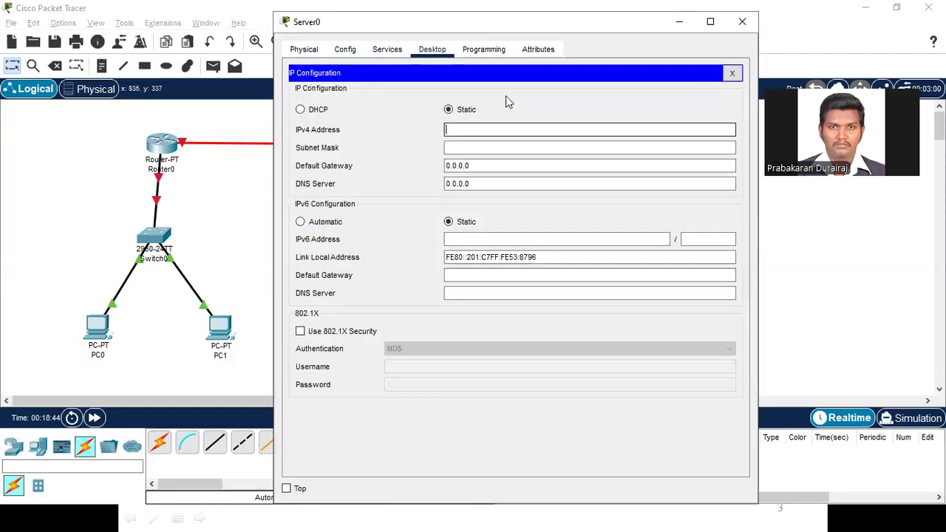
drag(550, 21, 331, 22)
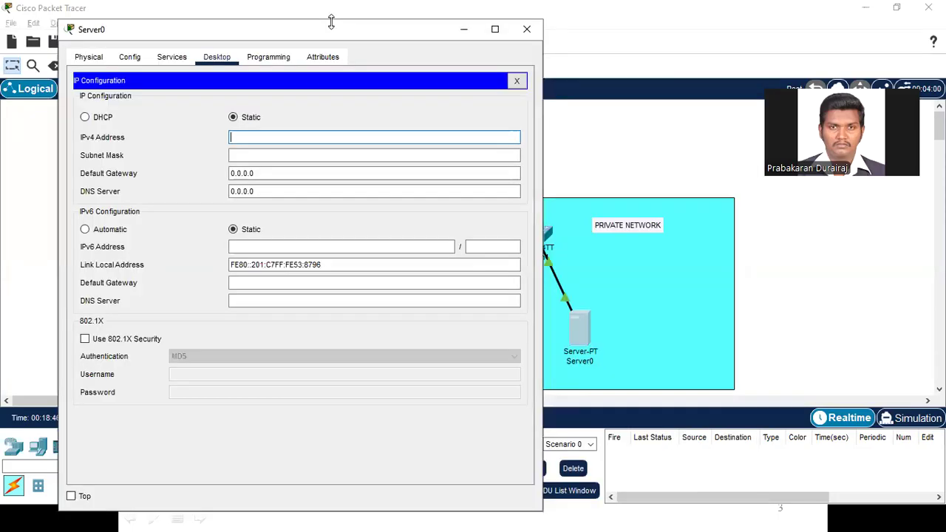
text(10.10.10.2)
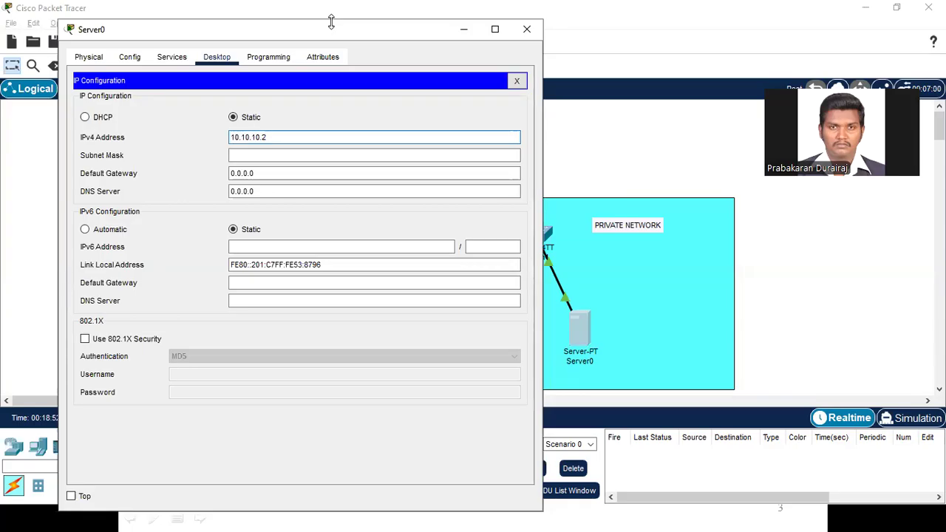
Step: Fill in Server0's default subnet mask 255.0.0.0, set its default gateway to 10.10.10.0, and close its configuration
key(Tab)
key(Tab)
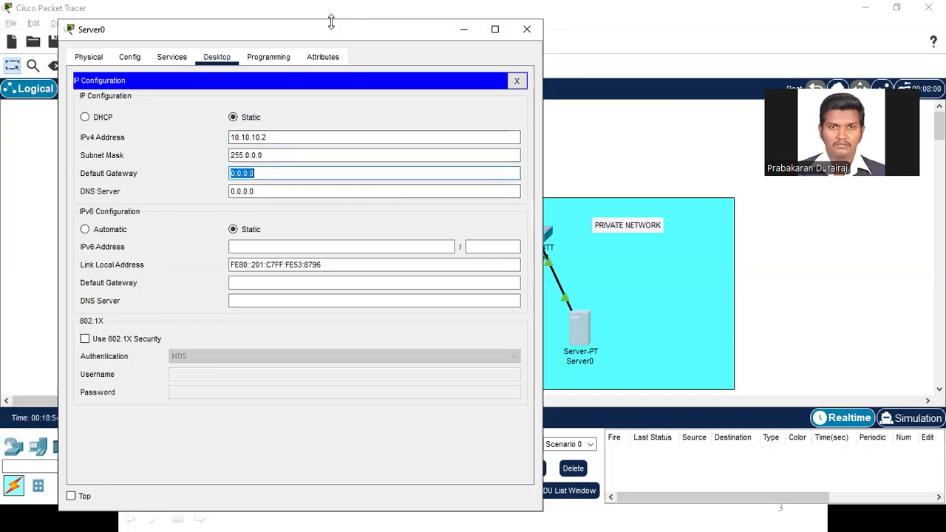
text(10.10.10.0)
click(527, 30)
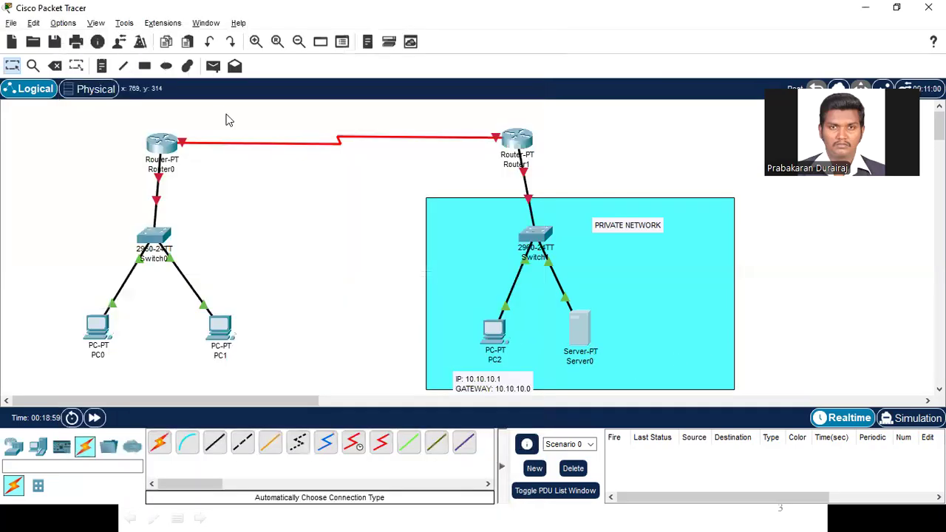
Step: Add a two-line note beside Server0 reading "IP: 10.10.10.2" and "GATEWAY: 10.10.10.0"
click(102, 66)
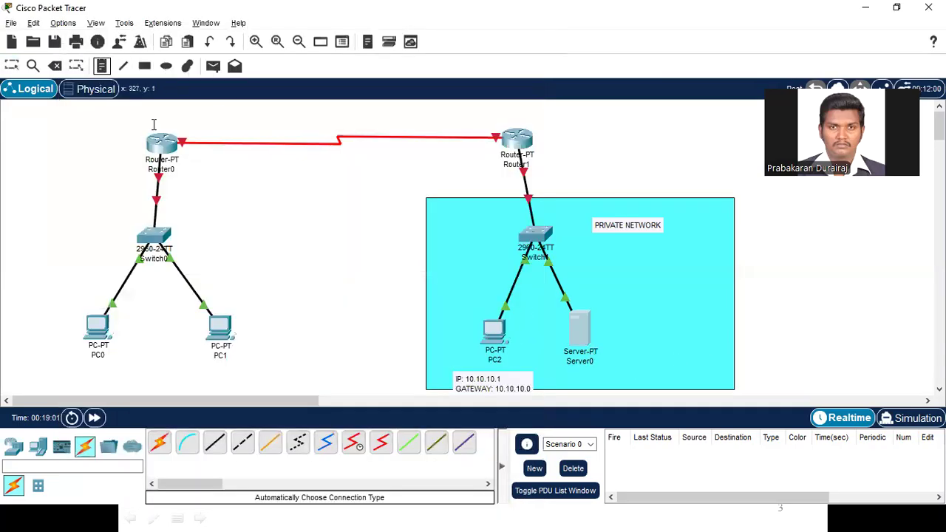
click(620, 329)
text(IP: 10.10.10.12)
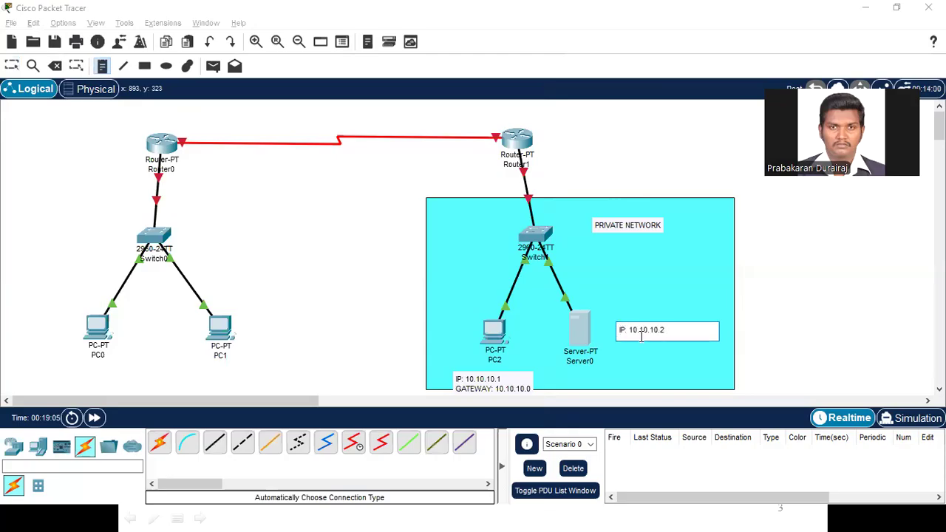
key(Return)
text(GATEWAY: 10.10.10.0)
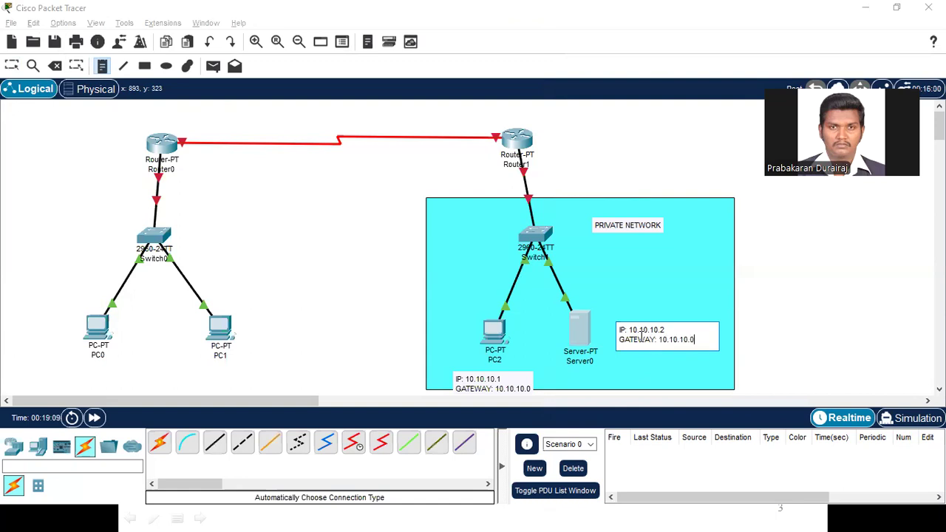
key(Escape)
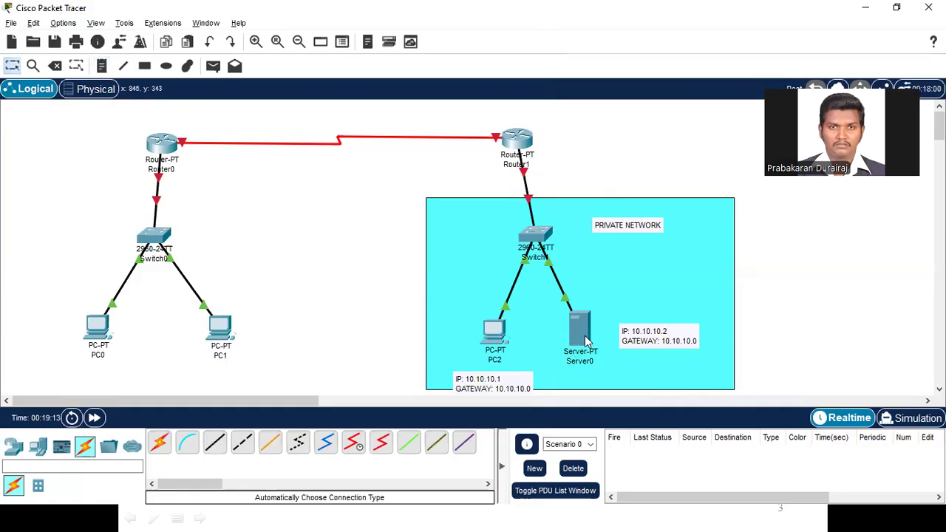
Step: Open Server0's HTTP service settings and select On for HTTPS
click(581, 332)
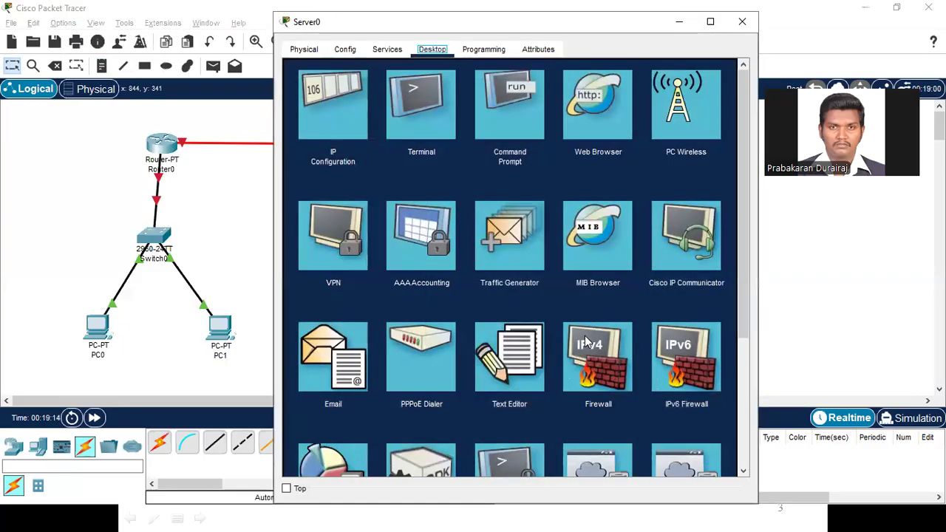
click(387, 49)
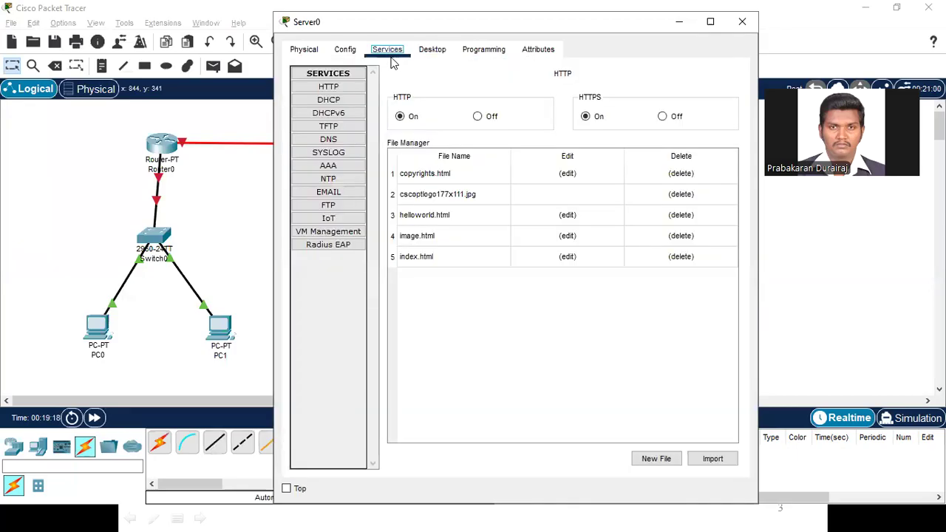
click(329, 88)
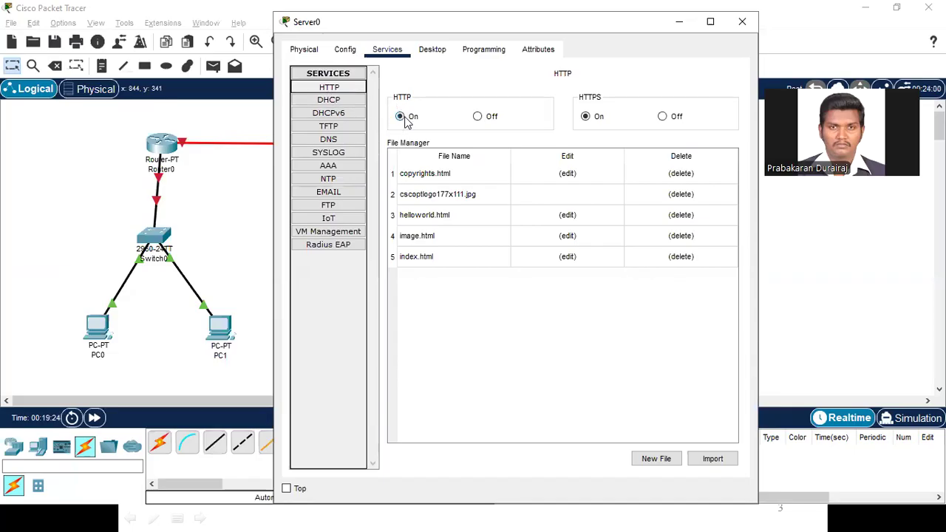
click(585, 119)
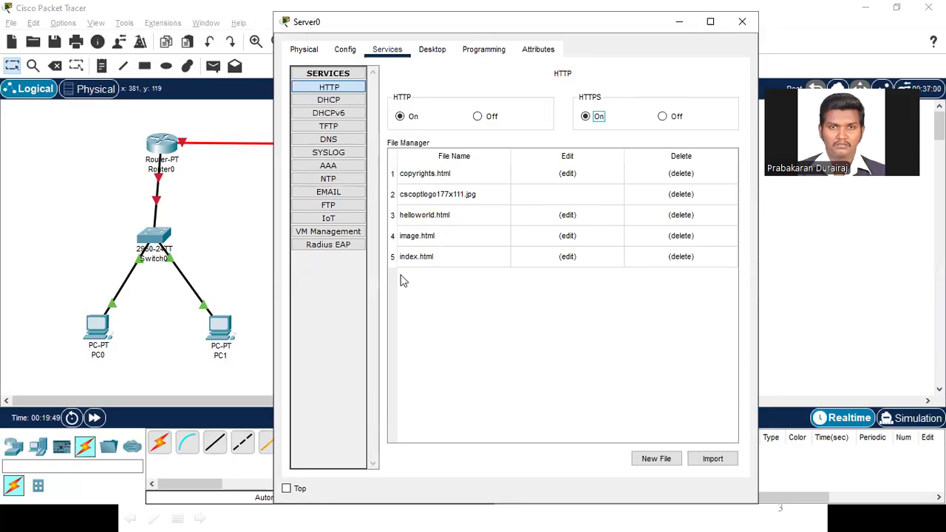
Step: Look through Server0's DNS, TFTP and DHCP service settings, ending on the HTTP service
click(329, 140)
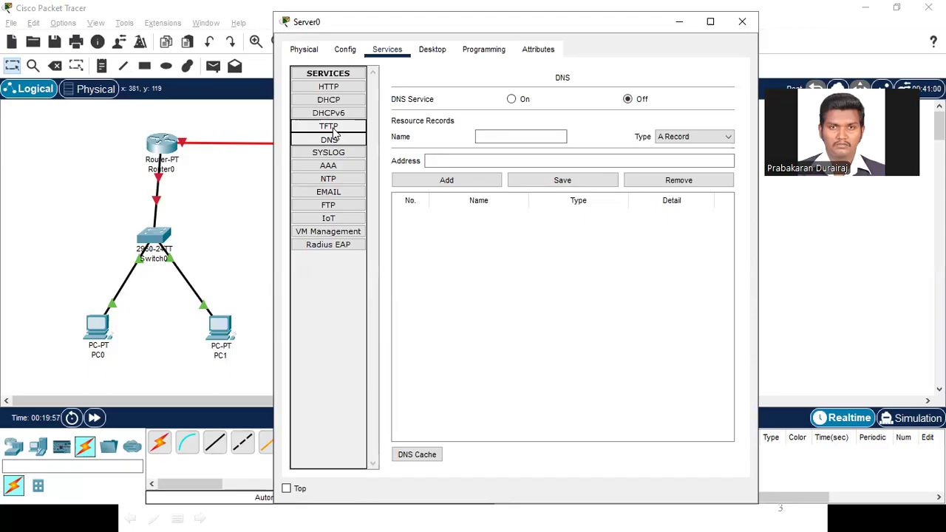
click(330, 127)
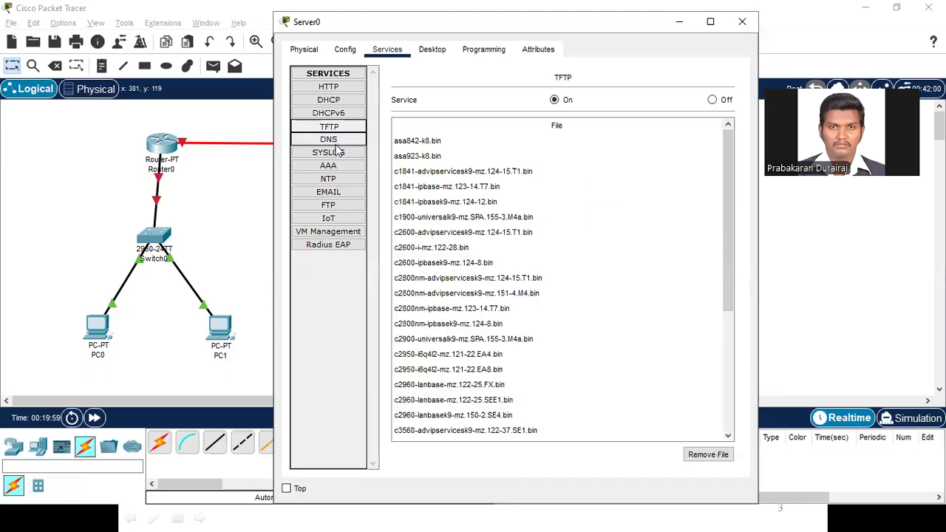
click(349, 104)
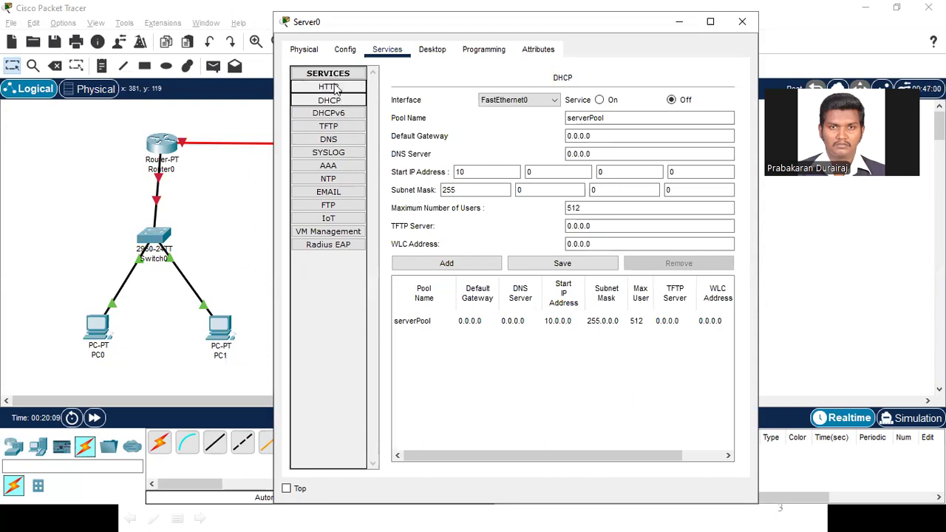
click(334, 87)
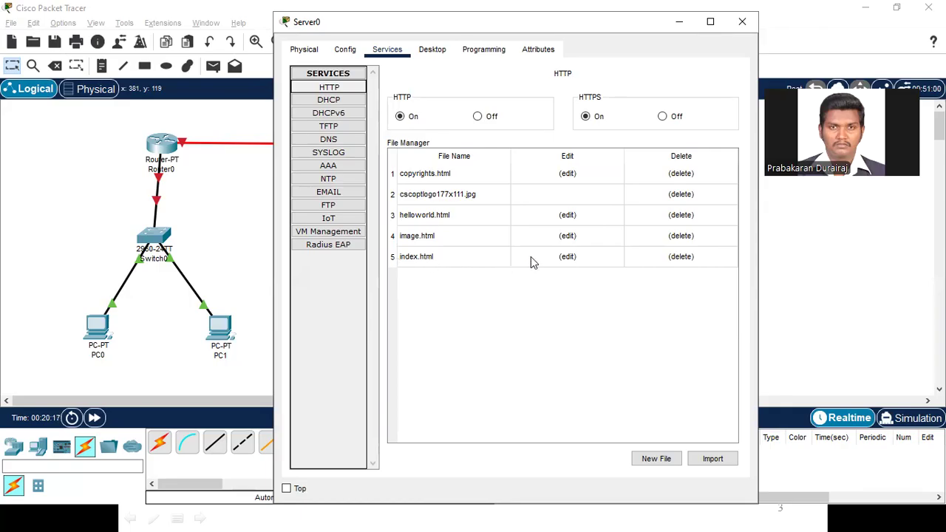
Step: Replace the heading text in Server0's index.html with "IFET COLLEGE OF ENGINEERING" and save it, overwriting the existing file
click(568, 259)
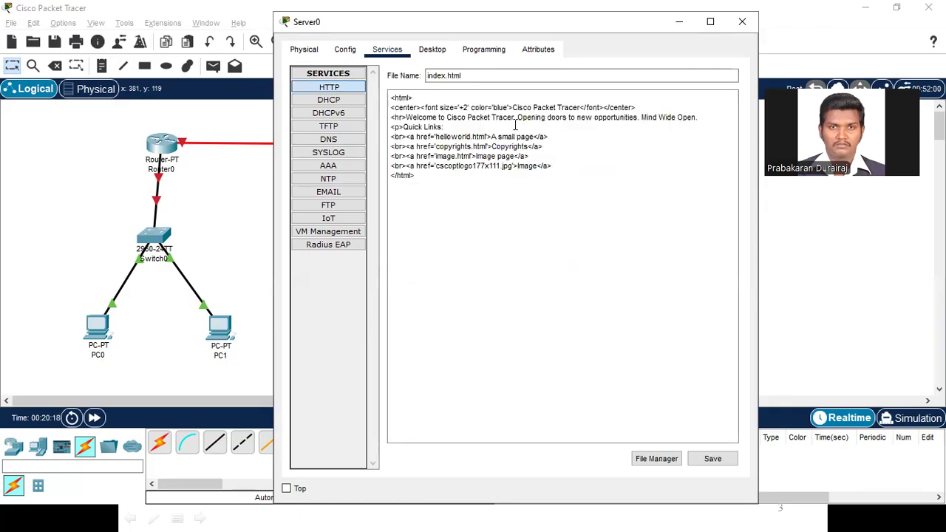
drag(513, 109, 582, 111)
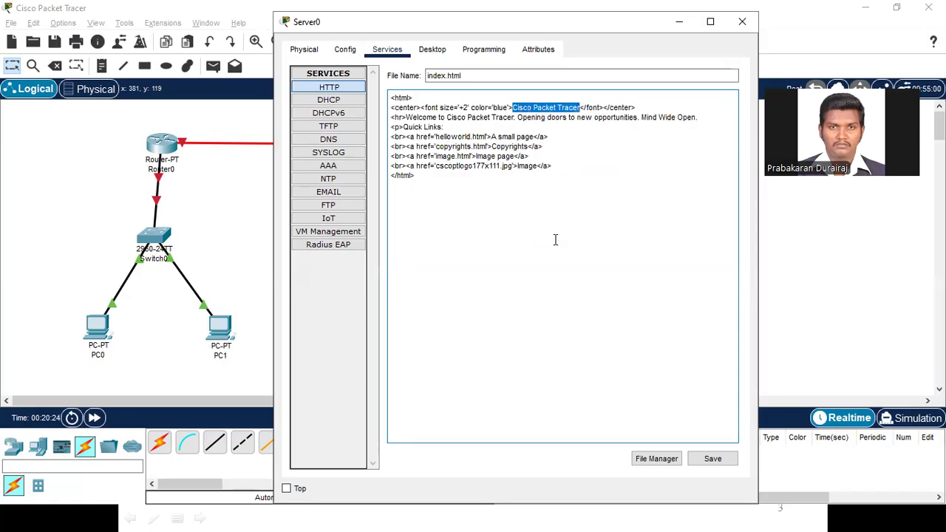
text(i)
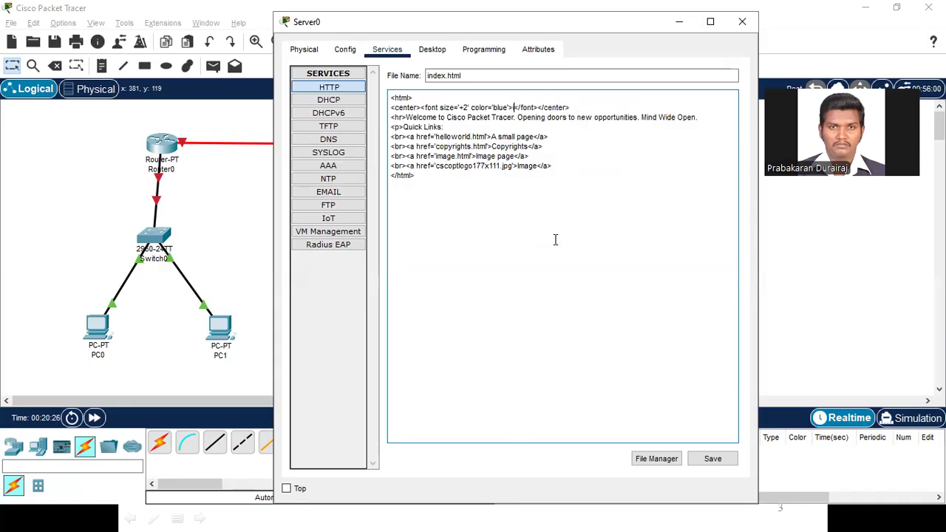
key(BackSpace)
text(IFET COL)
text(LEGE OF ENGINEE)
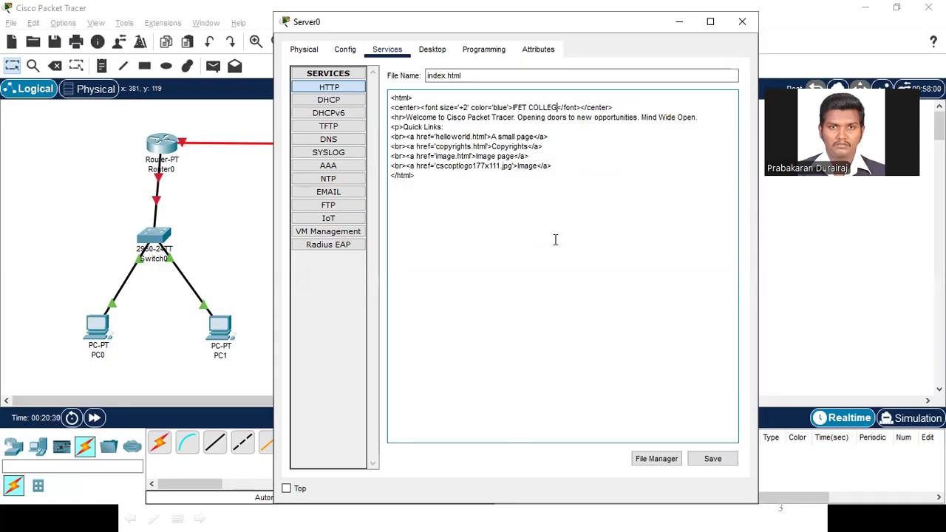
text(RING)
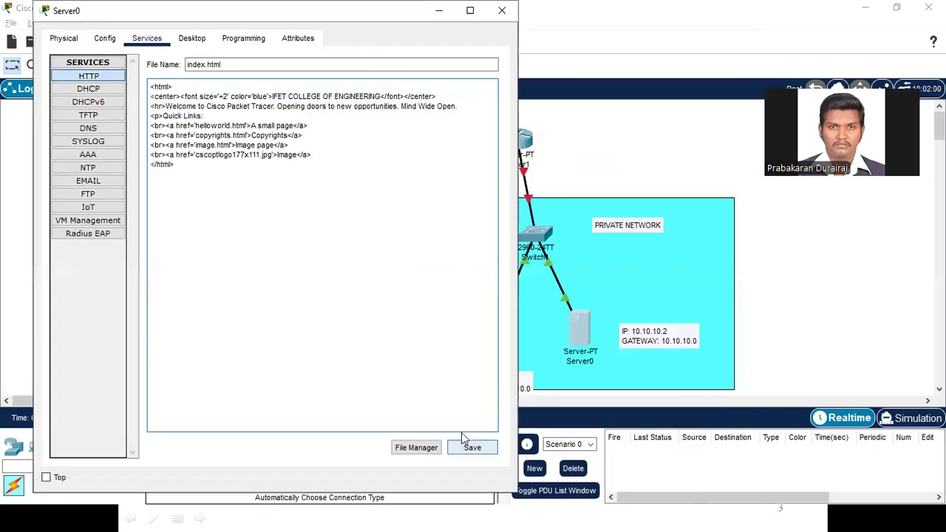
click(466, 443)
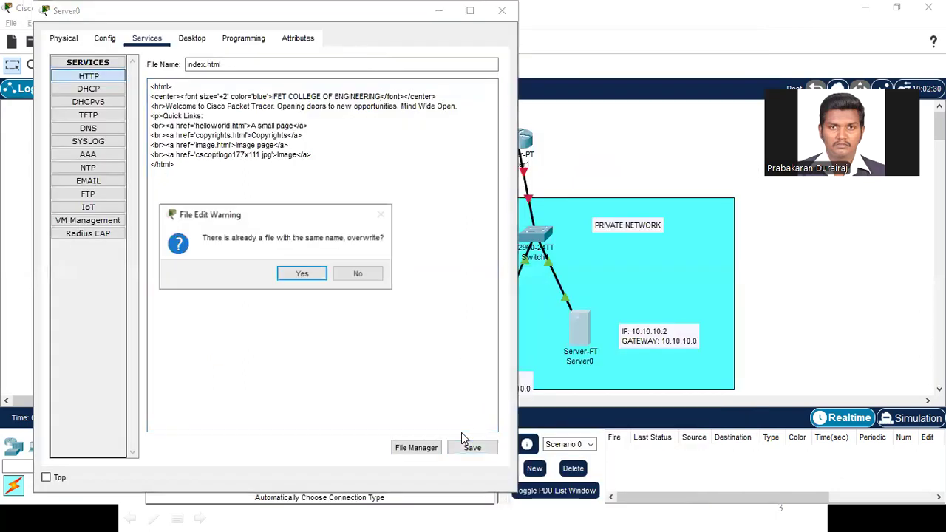
click(303, 275)
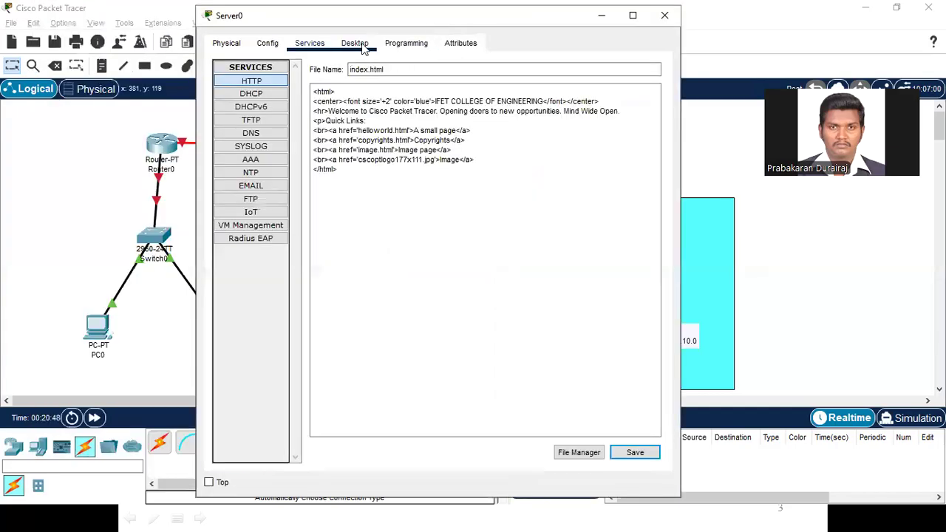
Step: Review Server0's IP configuration and HTTP service settings, and close its window
click(358, 45)
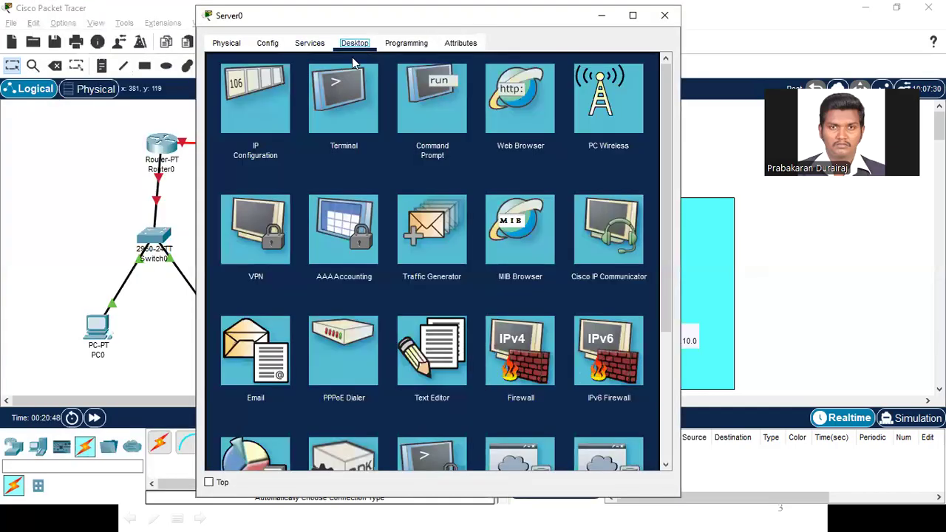
click(248, 105)
click(414, 124)
key(Tab)
key(Tab)
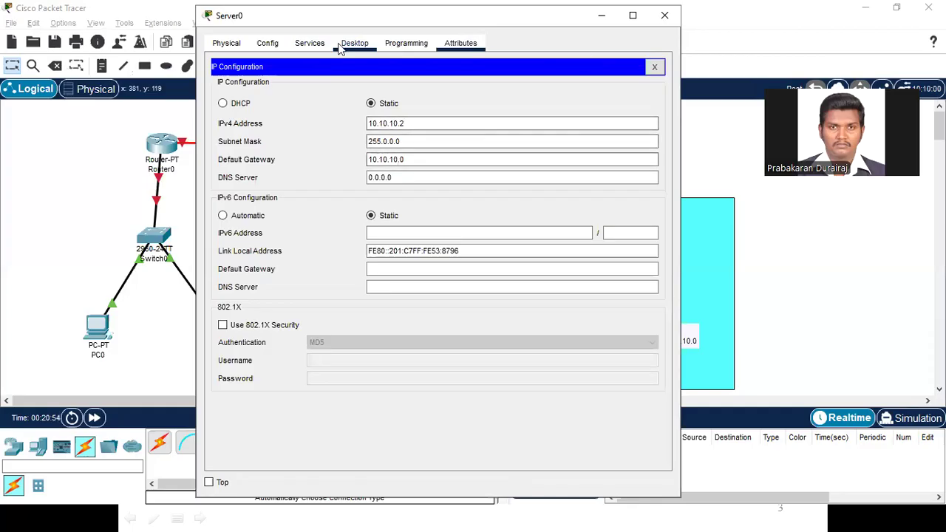
click(310, 43)
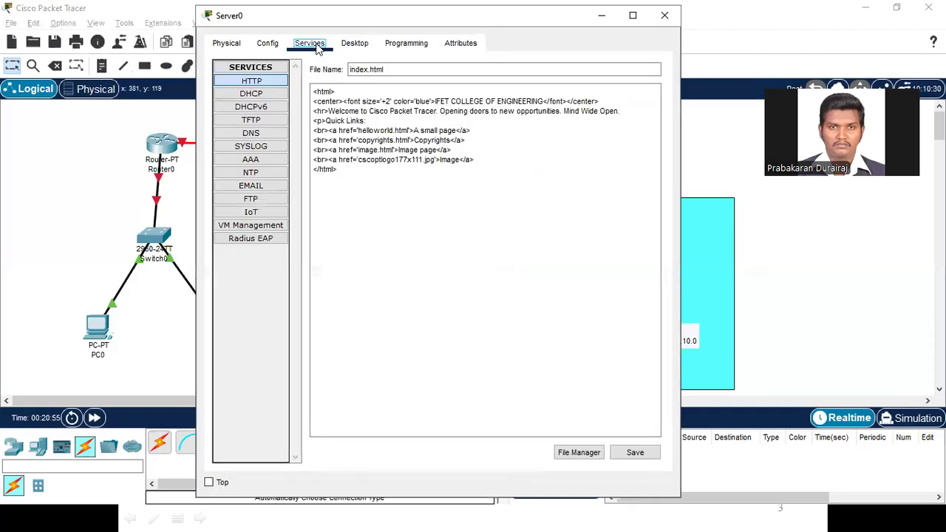
click(262, 82)
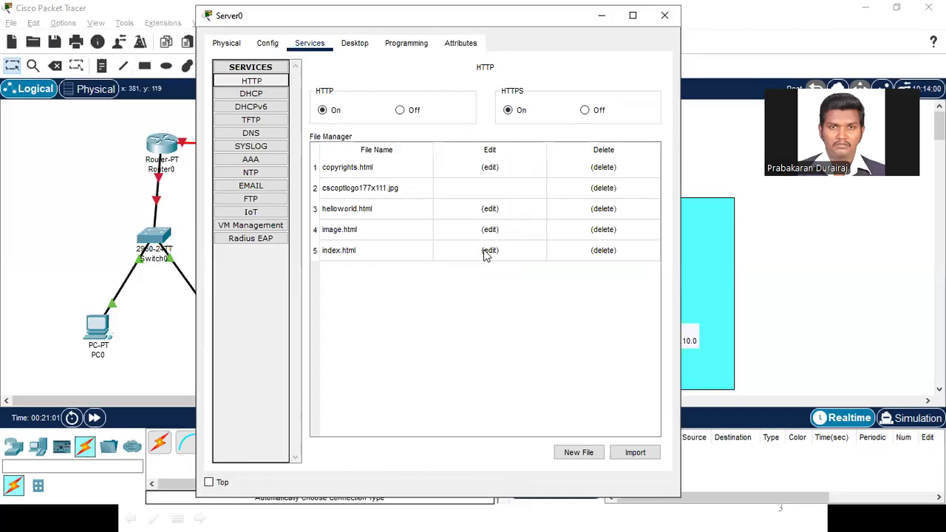
click(663, 16)
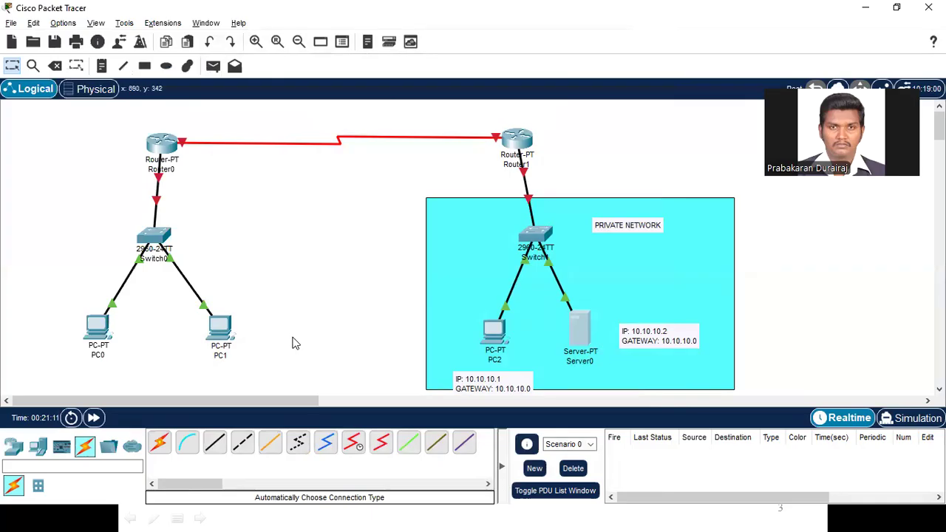
Step: Set PC1's static IPv4 address to 20.20.20.1 in its IP configuration
click(222, 333)
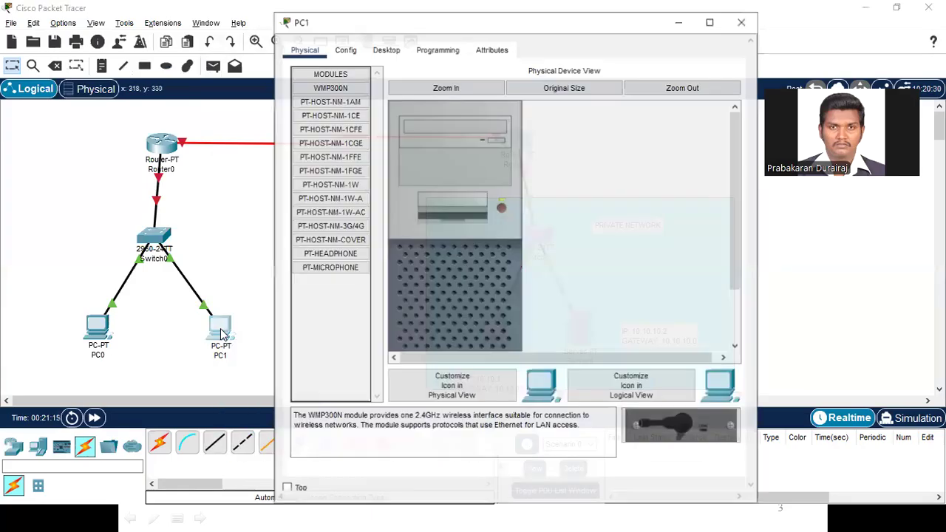
click(387, 51)
click(344, 113)
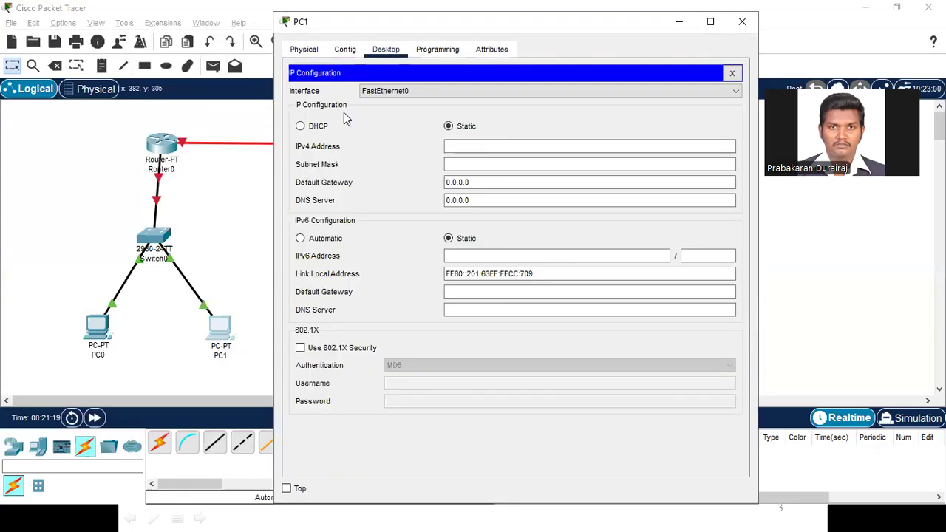
click(454, 145)
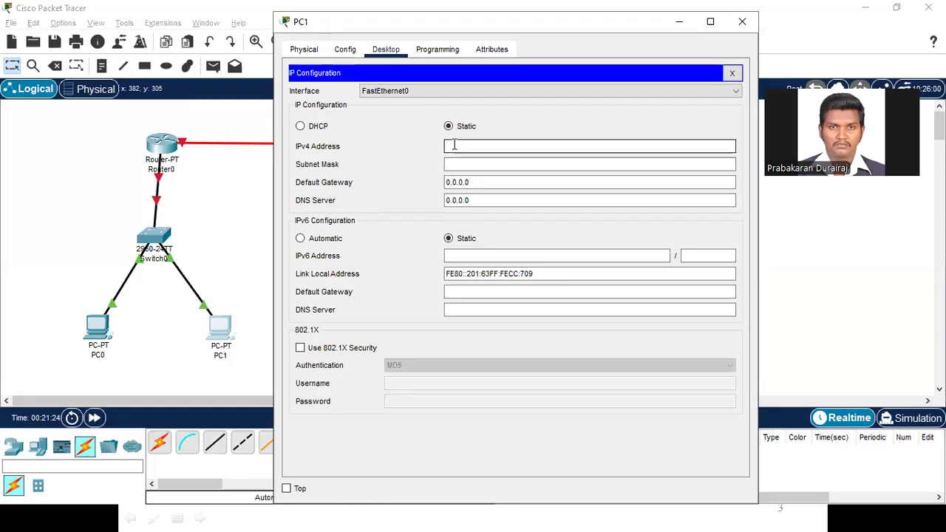
text(20.20.20.1)
drag(482, 146, 417, 151)
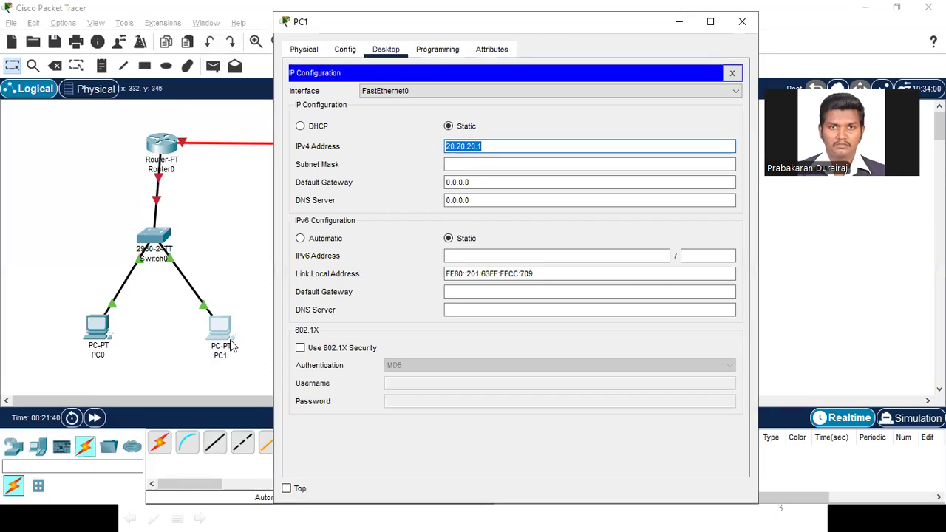
Step: Fill in PC1's default subnet mask 255.0.0.0, set its default gateway to 20.20.20.0, and close its configuration
key(Tab)
key(Tab)
text(20.20.20.10)
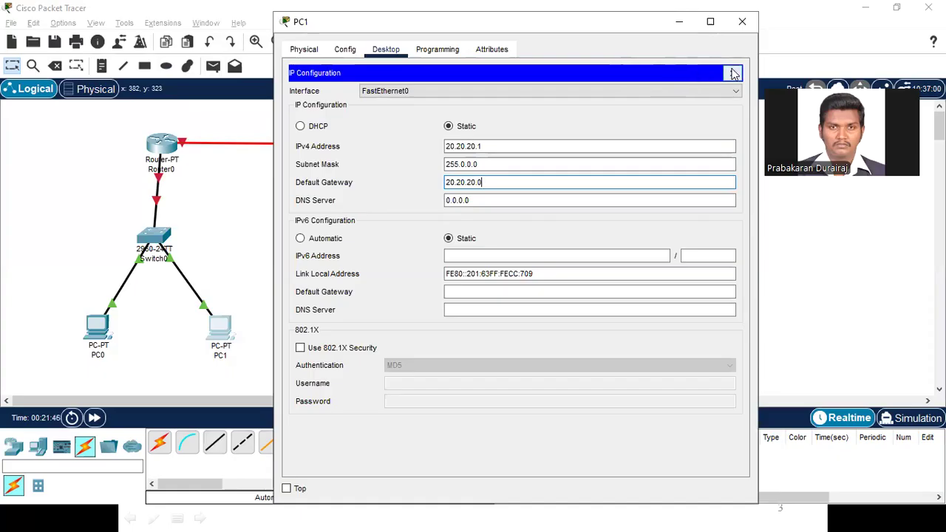
click(734, 74)
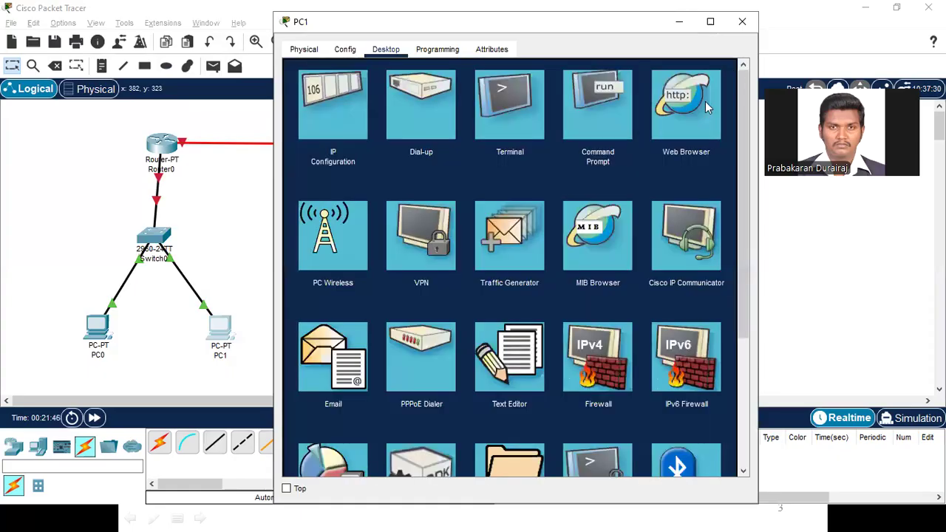
click(745, 23)
click(102, 341)
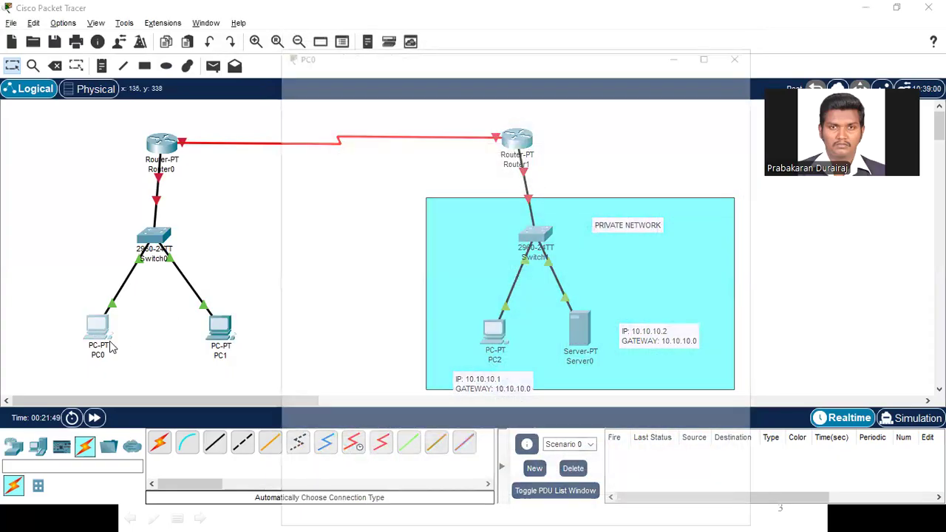
click(743, 51)
Step: Add a two-line note beside PC1 reading "IP: 20.20.20.1" and "GATEWAY: 20.20.20.0"
click(102, 66)
click(247, 329)
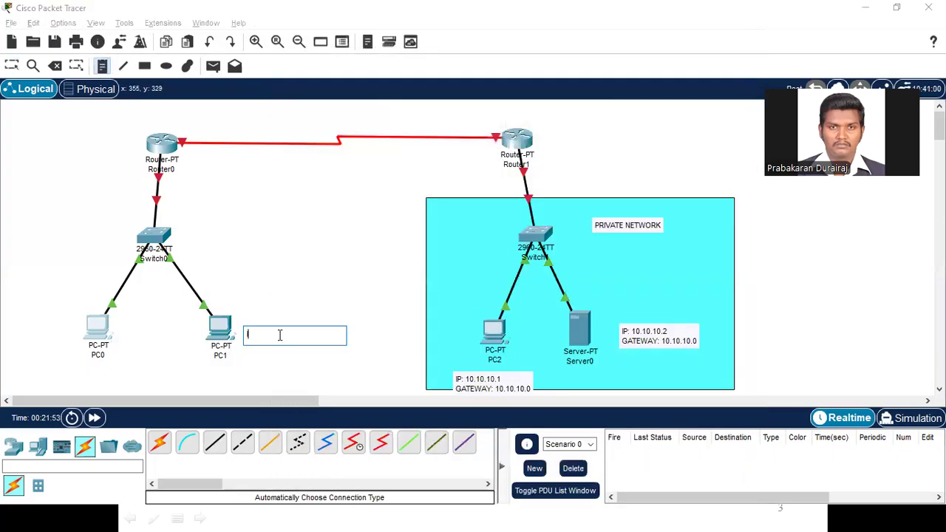
text(IP: 20.20.20.1)
key(Return)
text(GATEWAY)
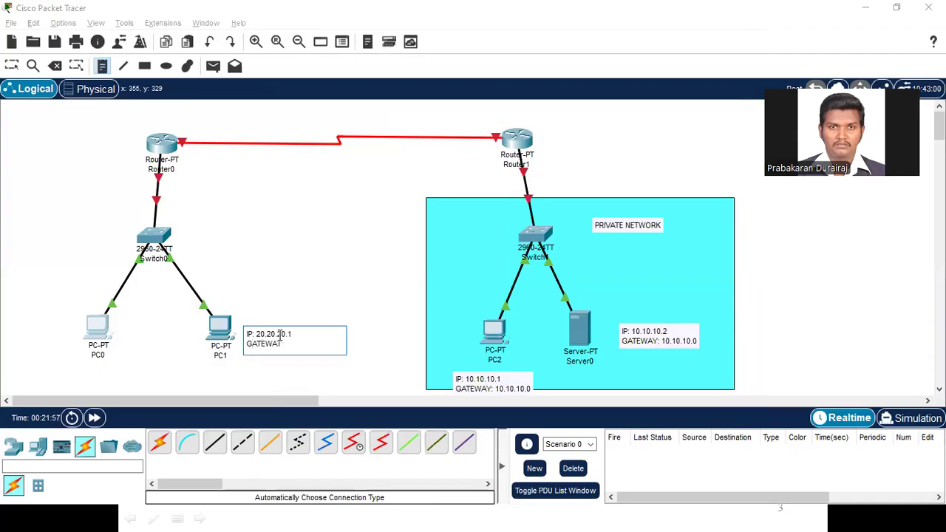
text(: 20.20.20.1)
click(198, 334)
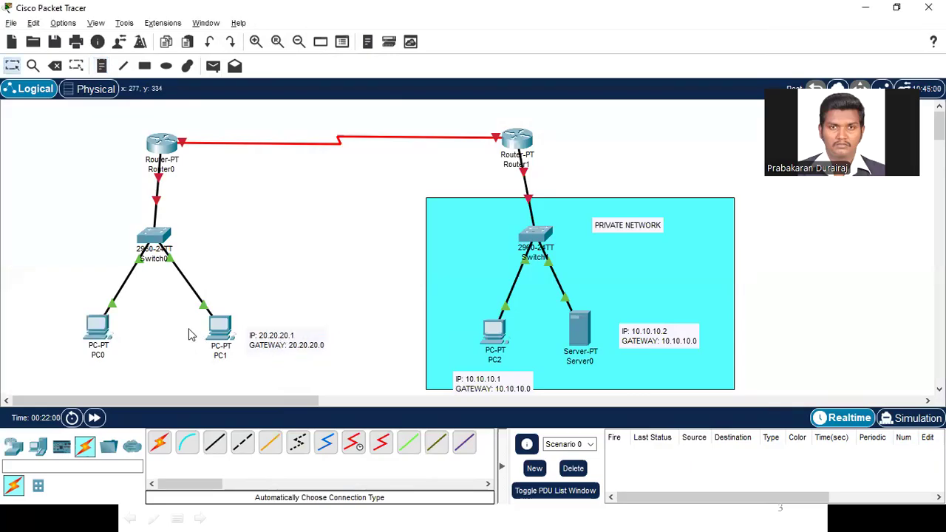
Step: Set PC0's static IPv4 address to 20.20.20.2 in its IP configuration
click(96, 330)
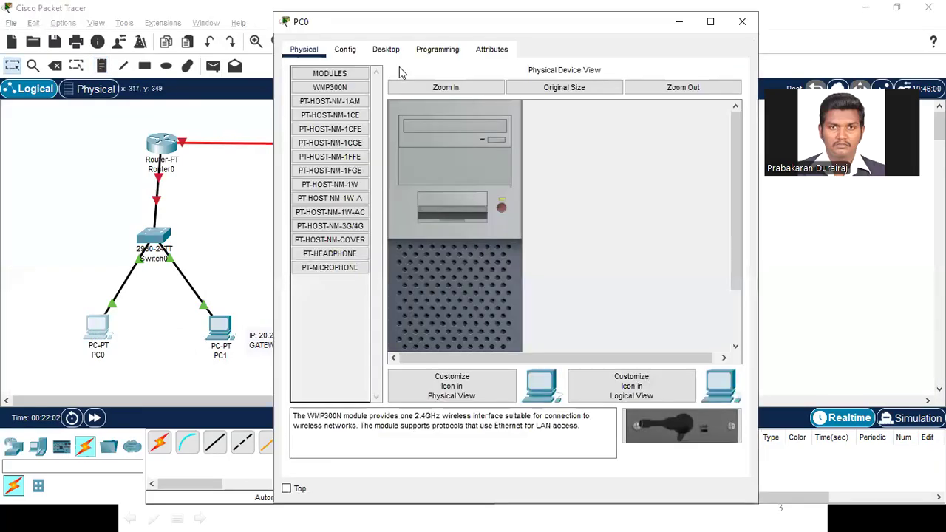
click(386, 49)
click(347, 109)
click(463, 146)
text(20.20.20.2)
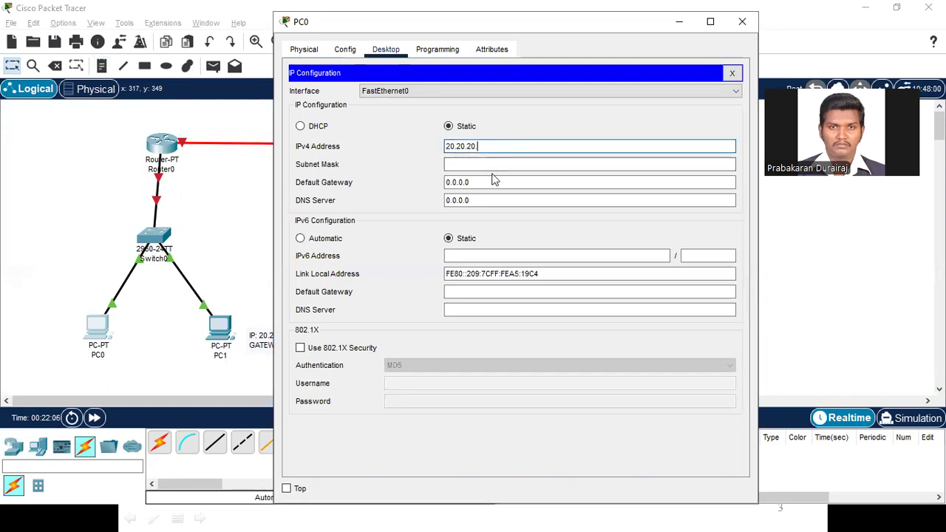
Step: Fill in PC0's default subnet mask 255.0.0.0, set its default gateway to 20.20.20.0, and close its configuration
key(Tab)
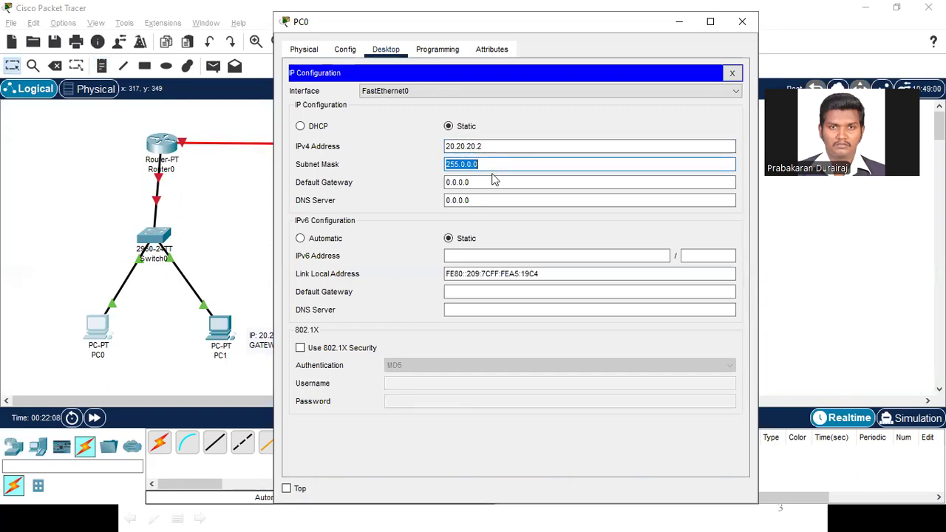
key(Tab)
text(20.20.20.1)
key(BackSpace)
text(0)
click(742, 21)
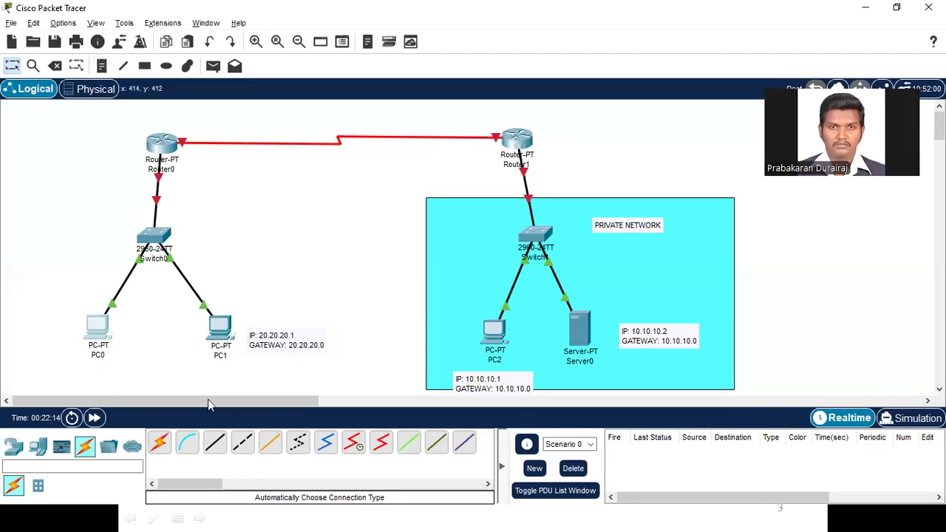
Step: Add a two-line note below PC0 reading "IP:20.20.20.2" and "GATEWAY: 20.20.20.0"
click(101, 65)
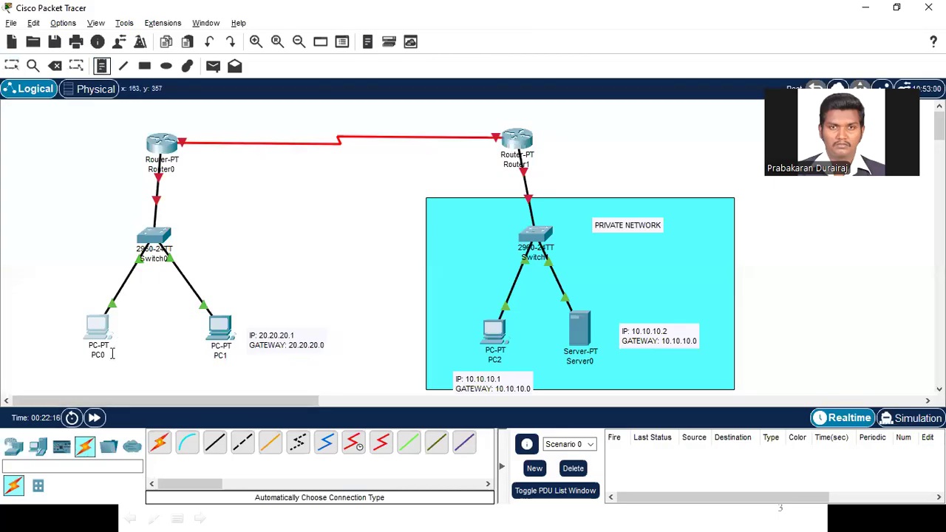
click(84, 369)
text(IP:20.20.20.2)
key(Return)
text(GATEWAY: 20.20.20.1)
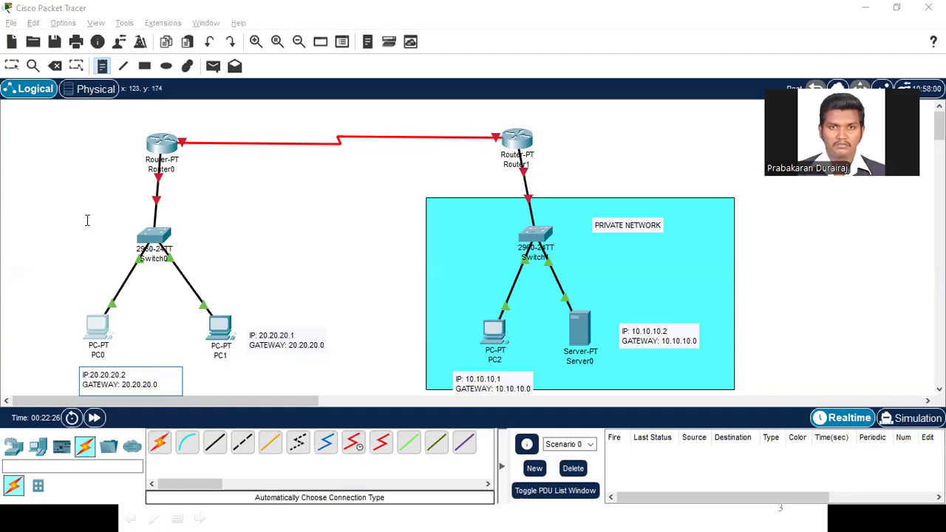
click(104, 66)
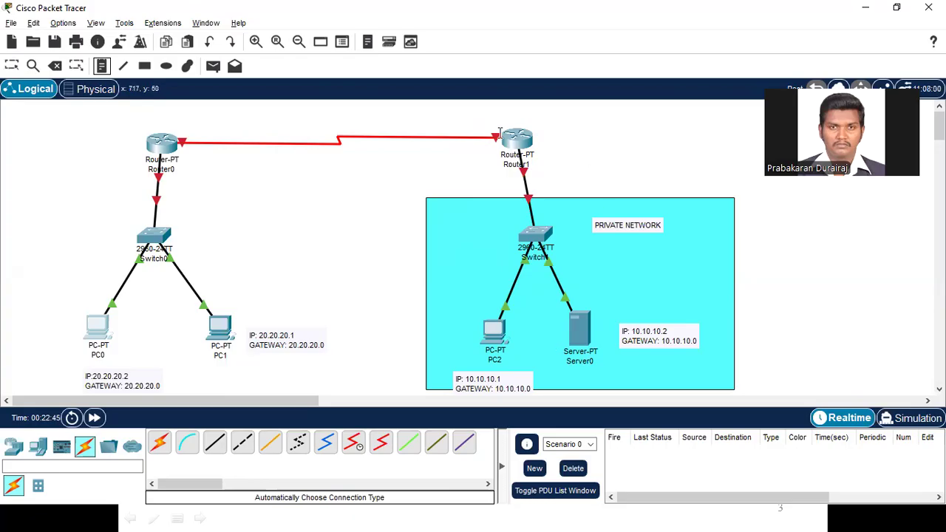
key(Escape)
mouse_move(519, 142)
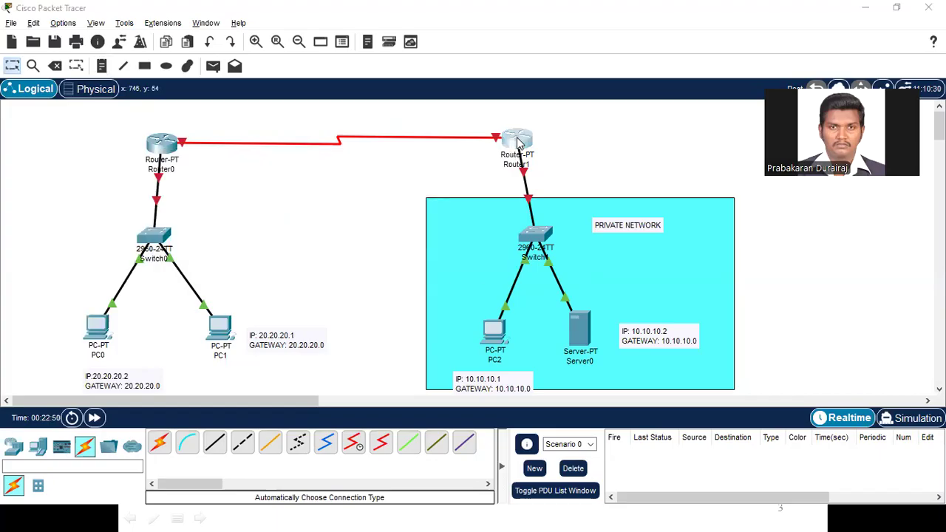
click(519, 142)
click(740, 24)
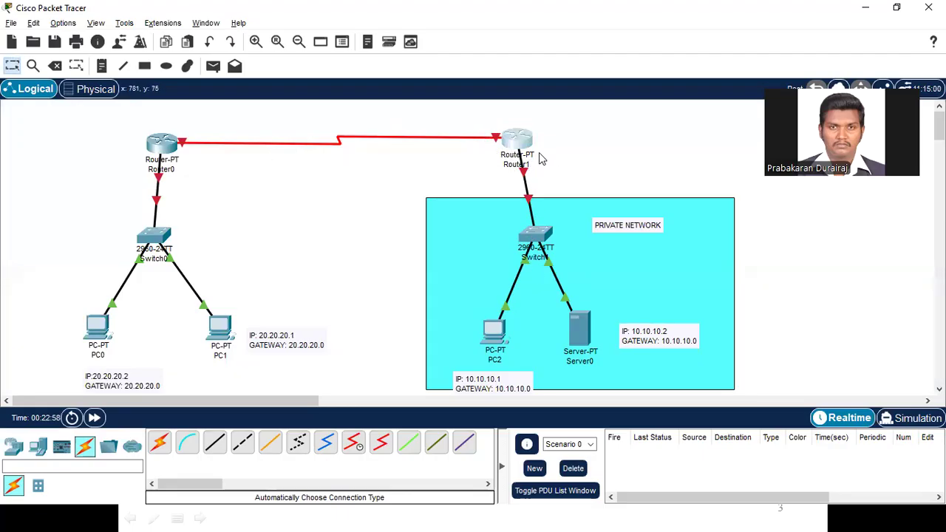
Step: Check which Router1 port links to the private network's switch and open Router1's FastEthernet0/0 interface settings
mouse_move(516, 164)
click(515, 147)
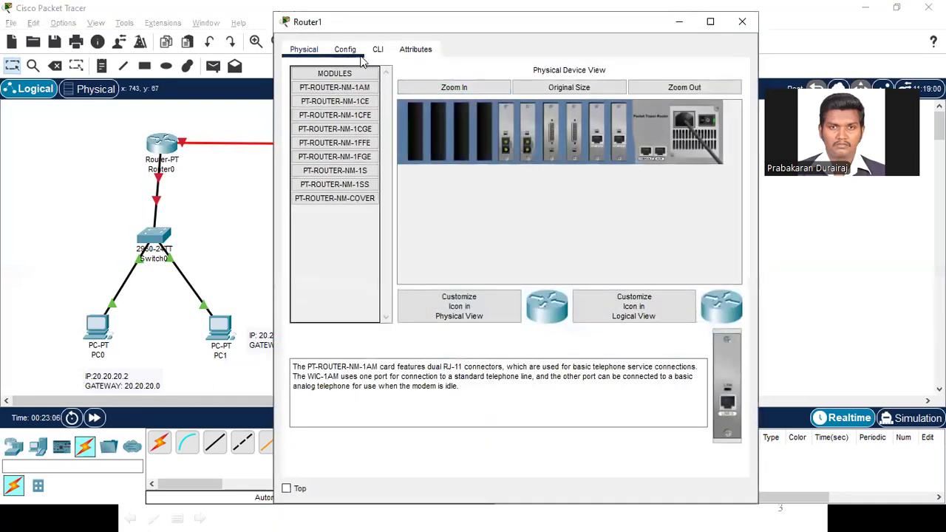
click(346, 50)
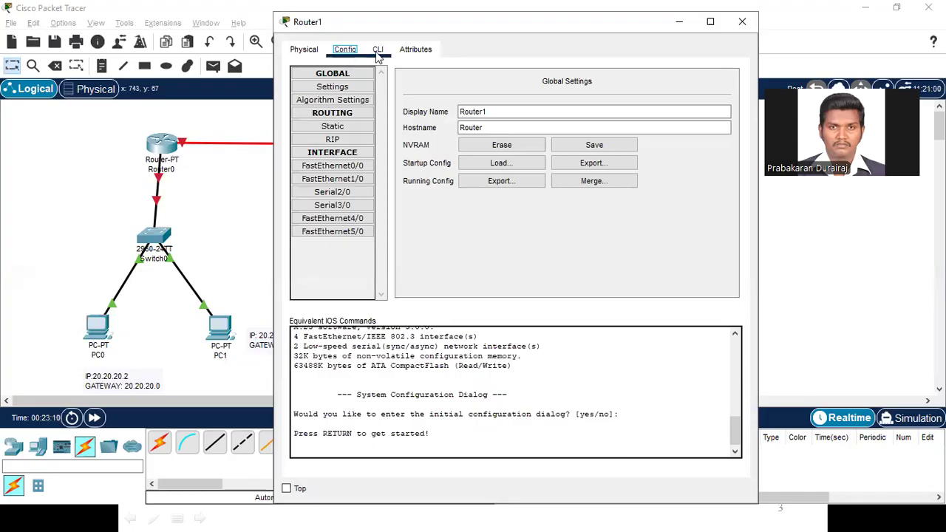
click(377, 53)
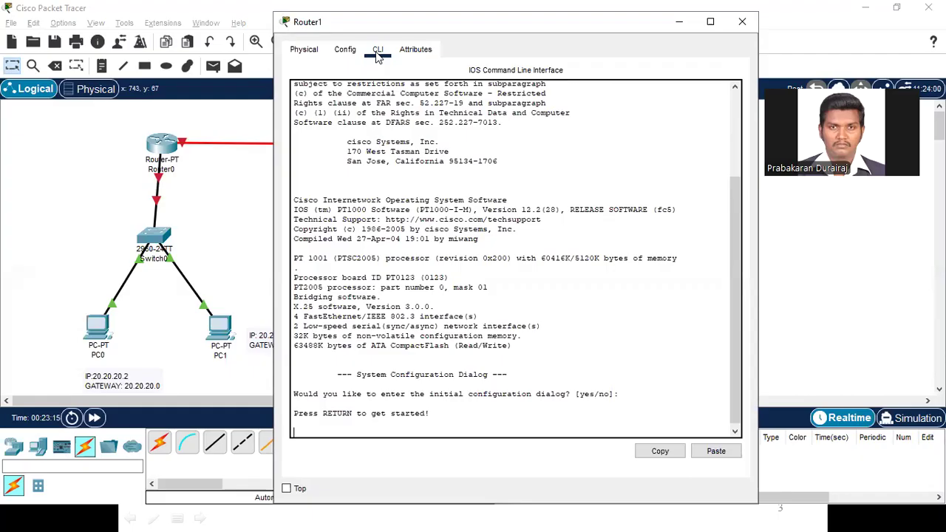
click(346, 55)
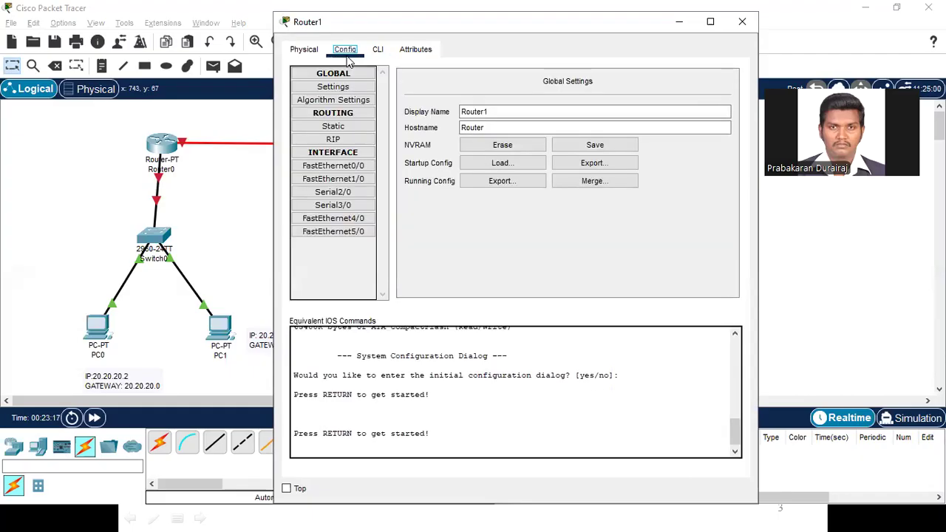
click(680, 23)
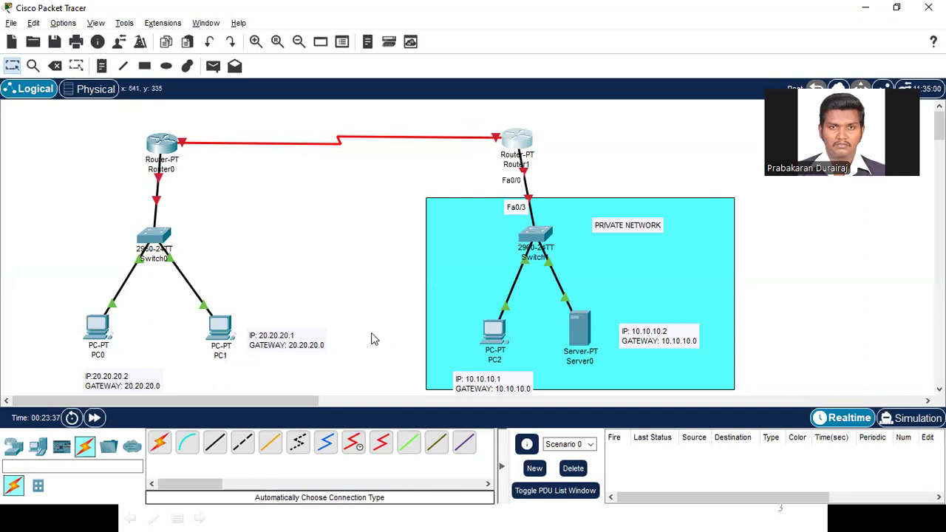
key(alt+Tab)
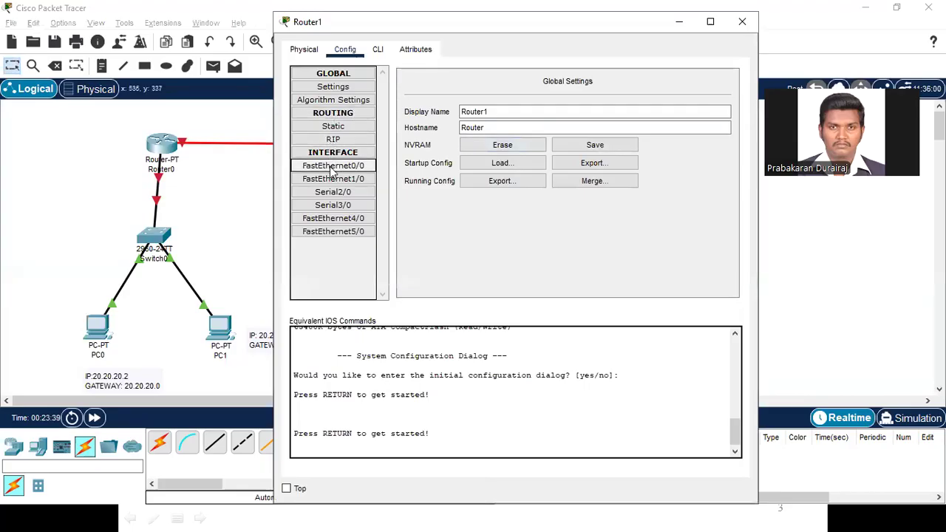
click(332, 170)
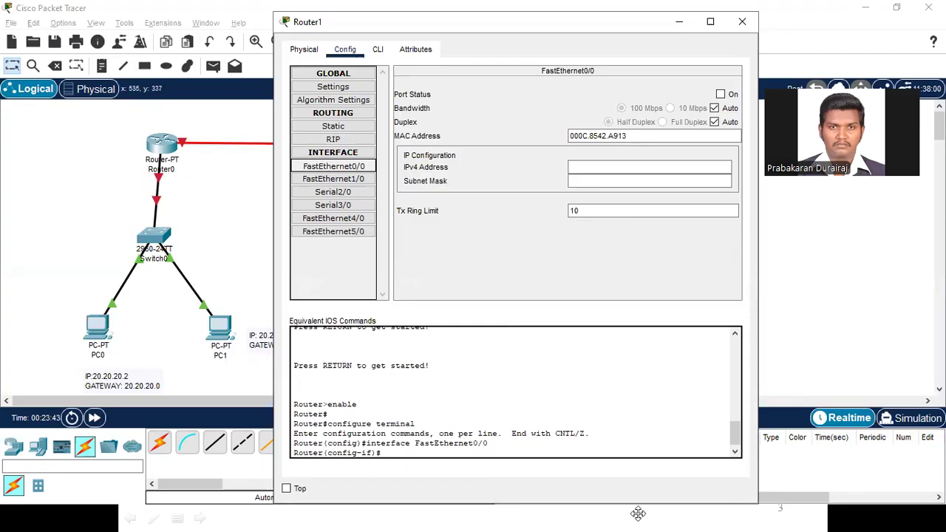
Step: Turn on the port status of Router1's FastEthernet0/0 interface
key(alt+Tab)
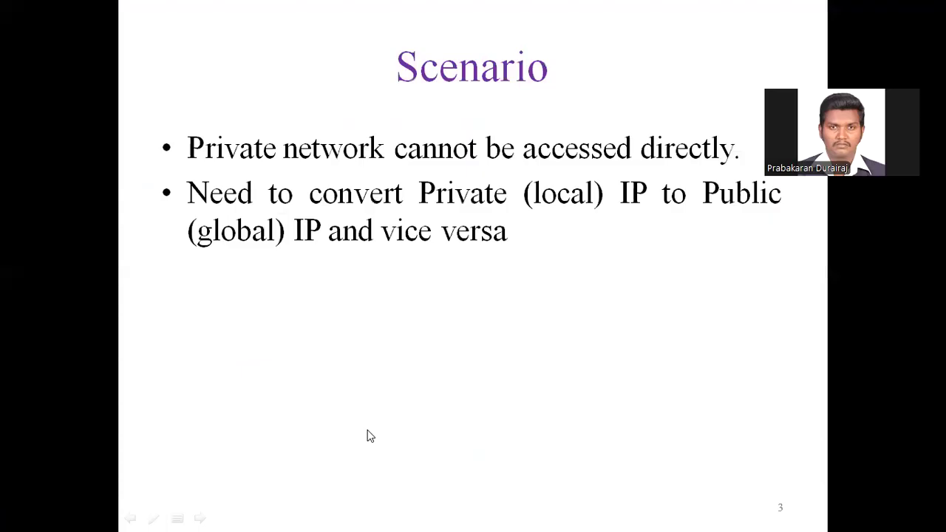
key(alt+Tab)
key(alt+Tab)
key(alt+Tab)
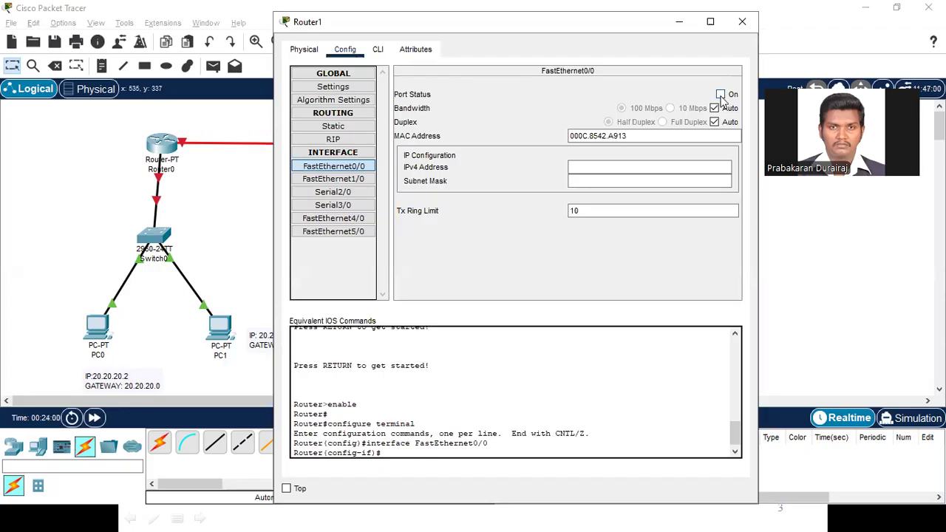
click(721, 95)
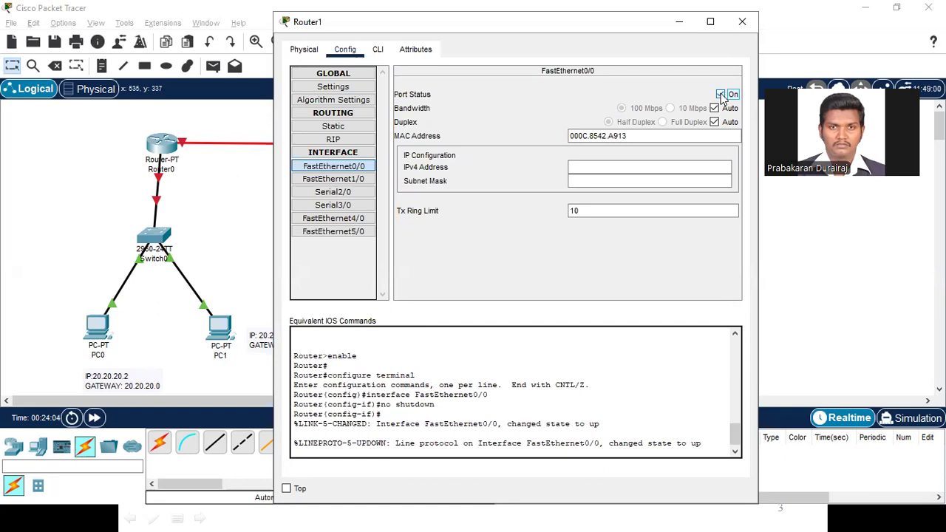
Step: Set Router1's FastEthernet0/0 IPv4 address to 10.10.10.0 and fill in the default subnet mask 255.0.0.0
click(584, 170)
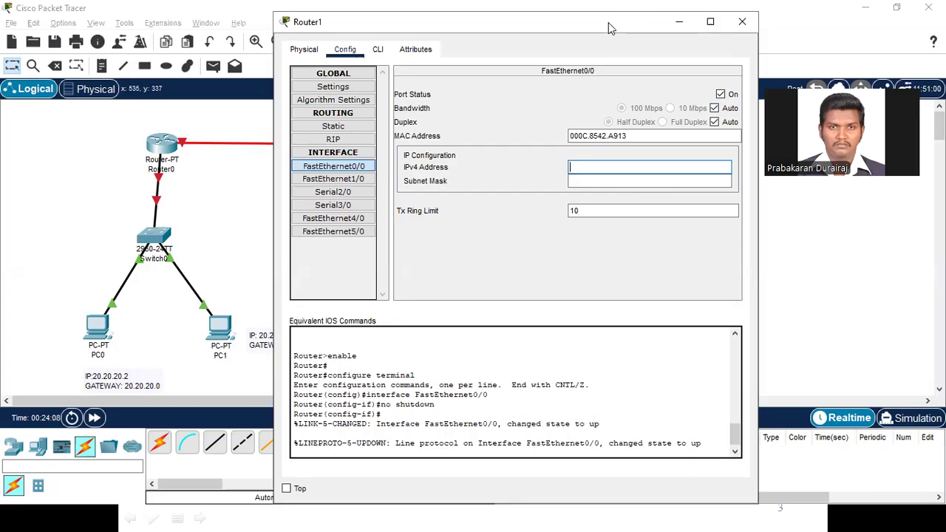
drag(609, 25, 394, 24)
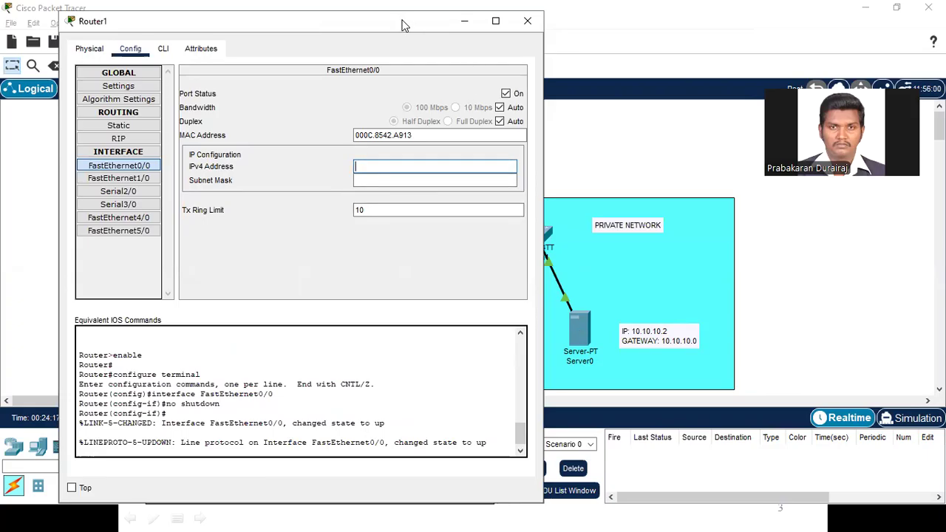
drag(403, 26, 307, 59)
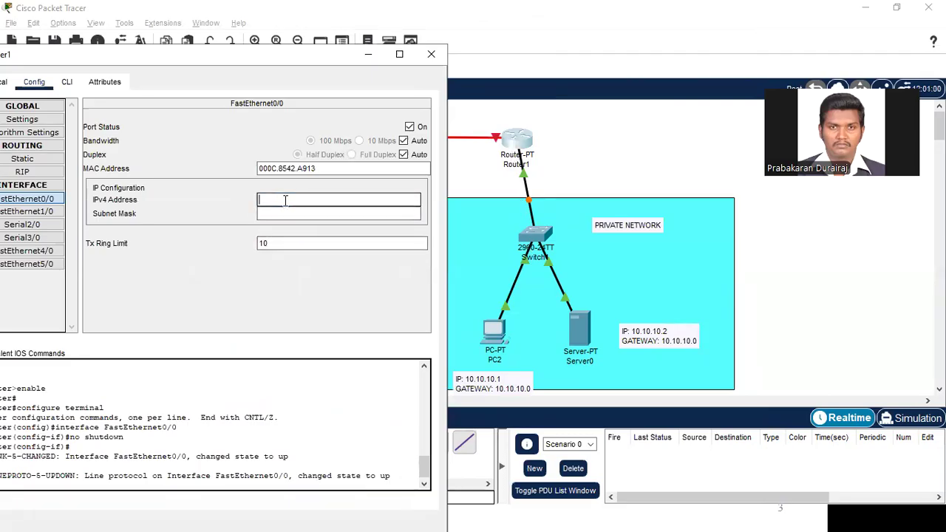
text(20.20.20.1)
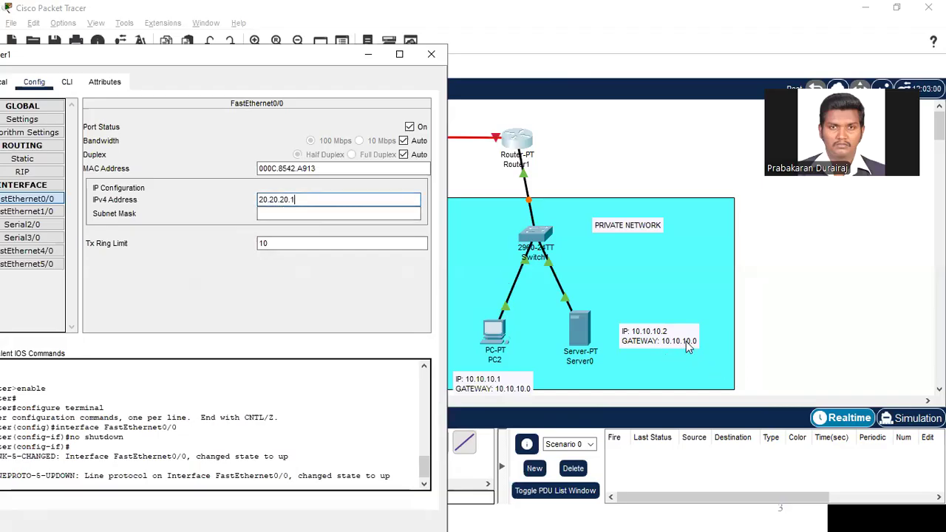
key(ctrl+a)
text(1)
key(Tab)
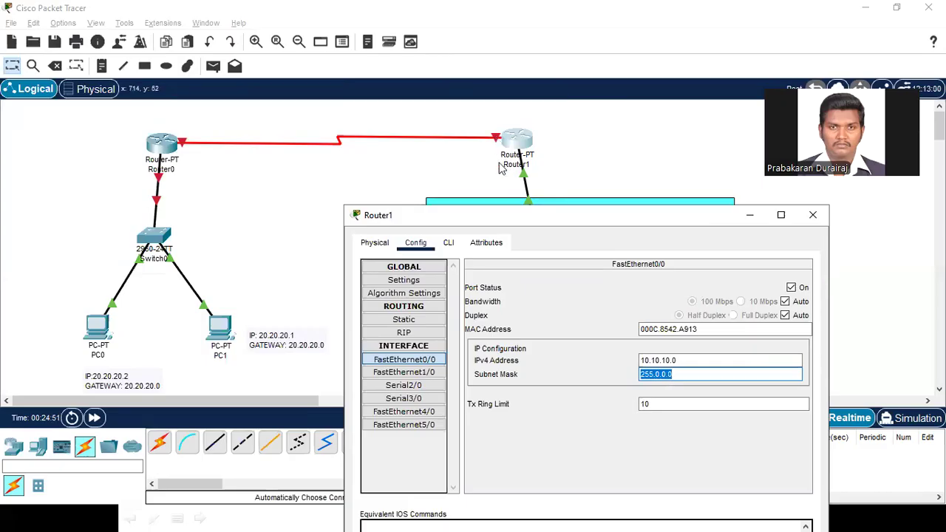
Step: Check which Router1 port carries the link between the routers and turn on its Serial2/0 interface
click(604, 159)
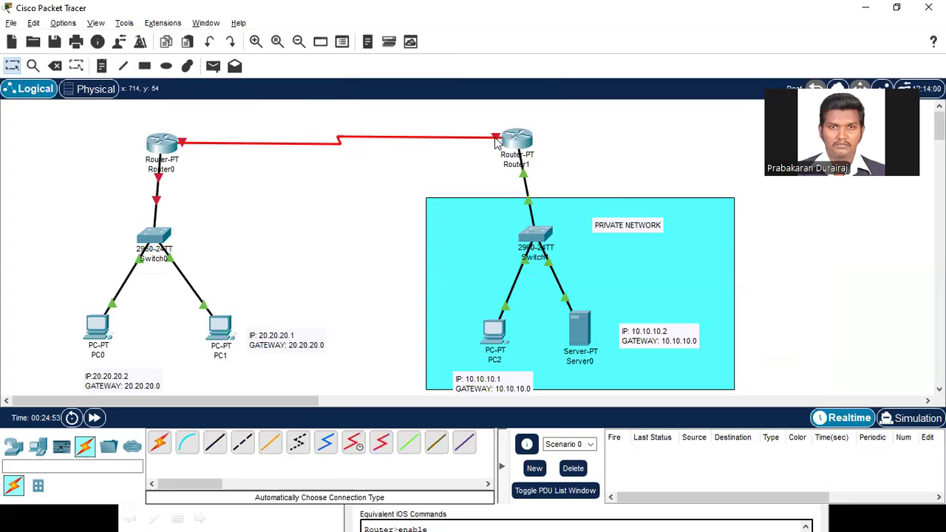
mouse_move(495, 142)
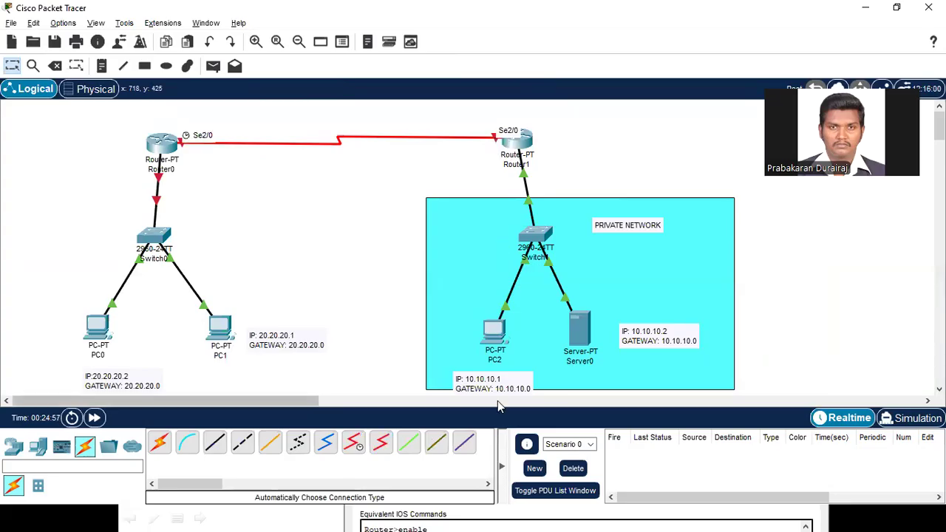
key(alt+Tab)
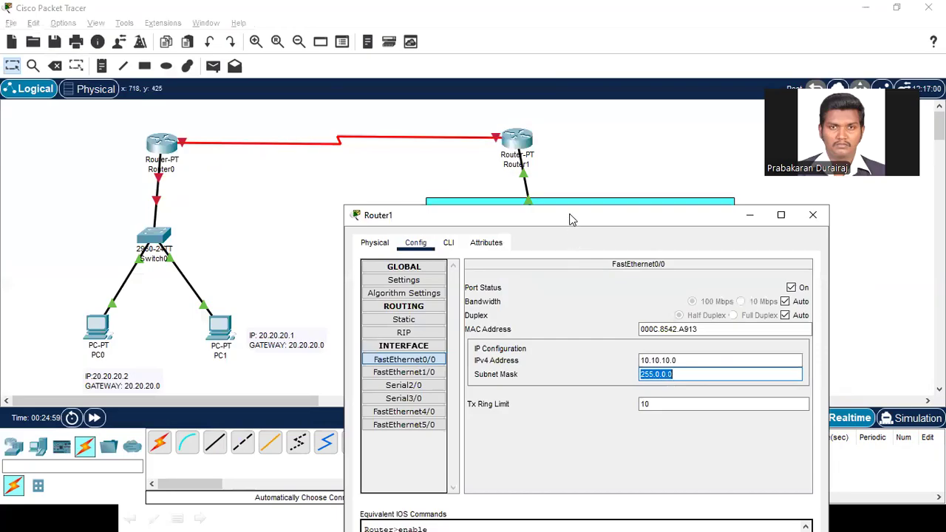
drag(569, 219, 566, 54)
click(401, 221)
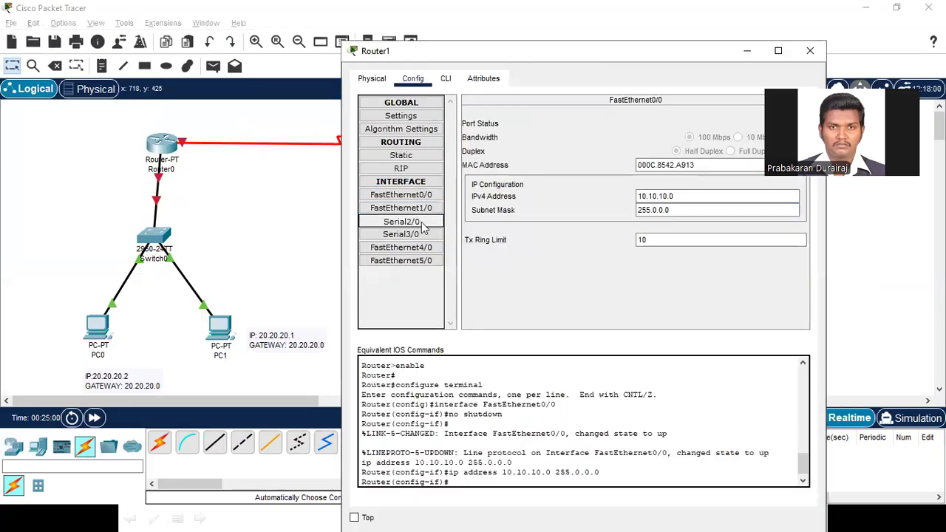
drag(540, 51, 449, 35)
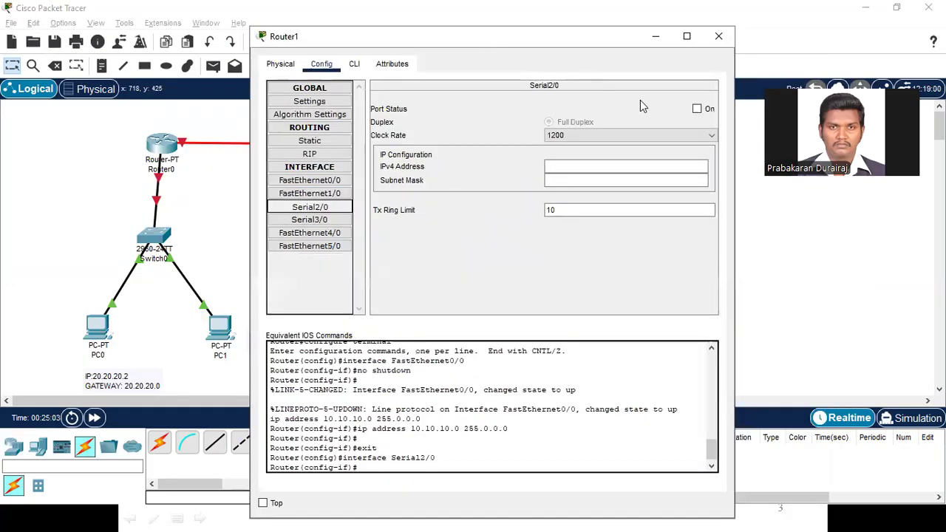
click(696, 110)
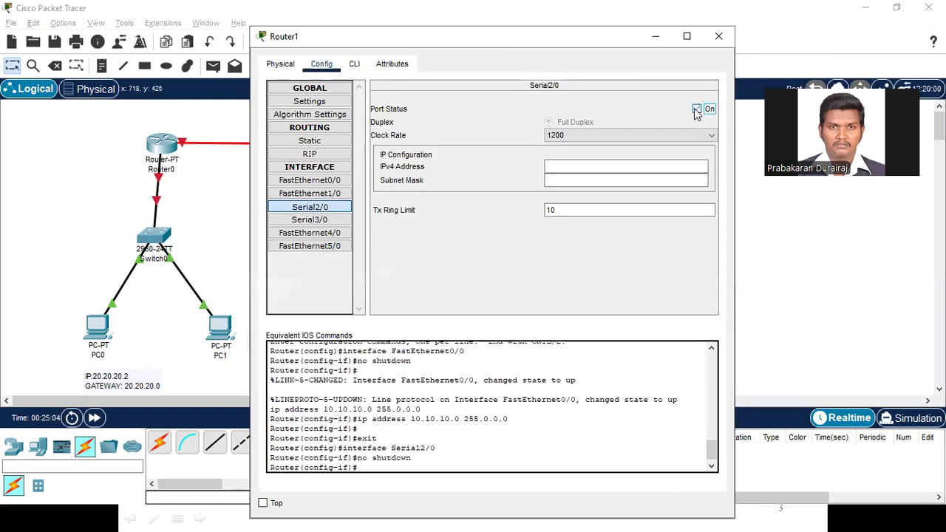
Step: Set Router1's Serial2/0 IPv4 address to 30.30.30.1 with the default subnet mask 255.0.0.0, and close Router1's configuration
click(584, 165)
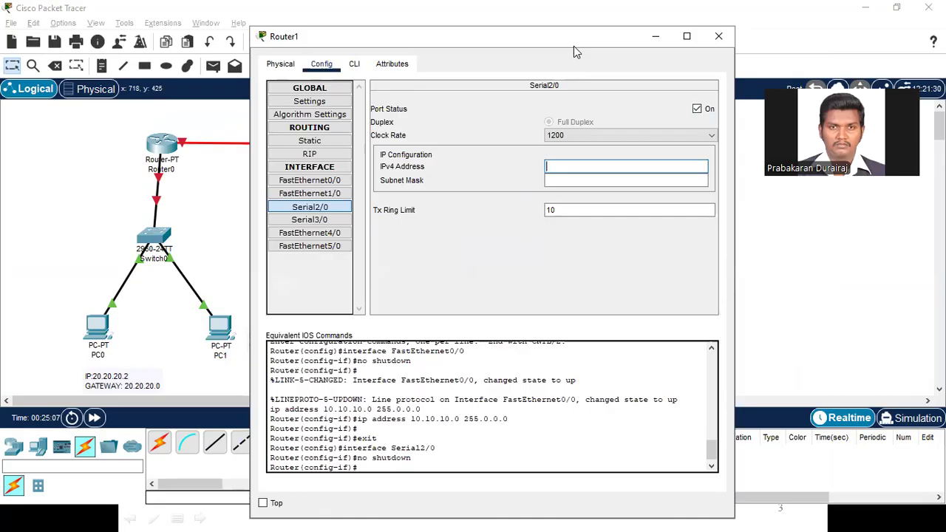
drag(576, 52, 434, 199)
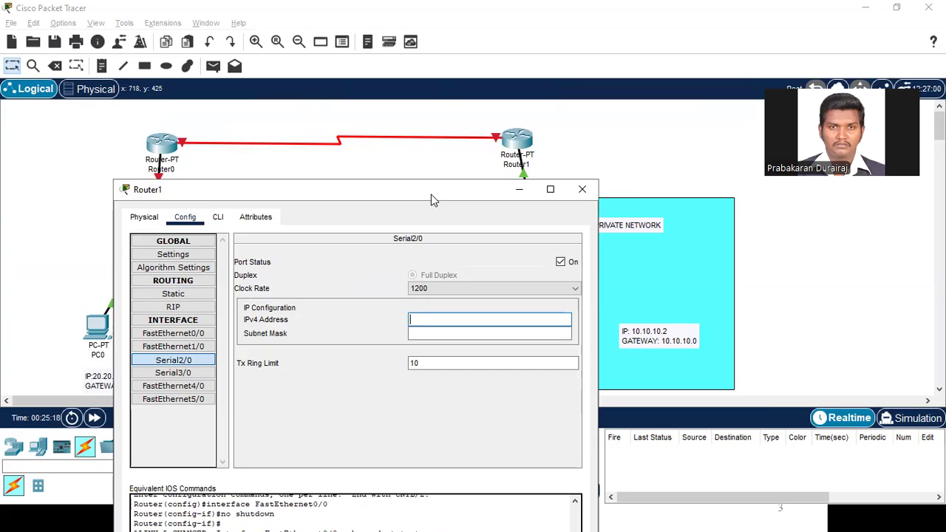
click(488, 151)
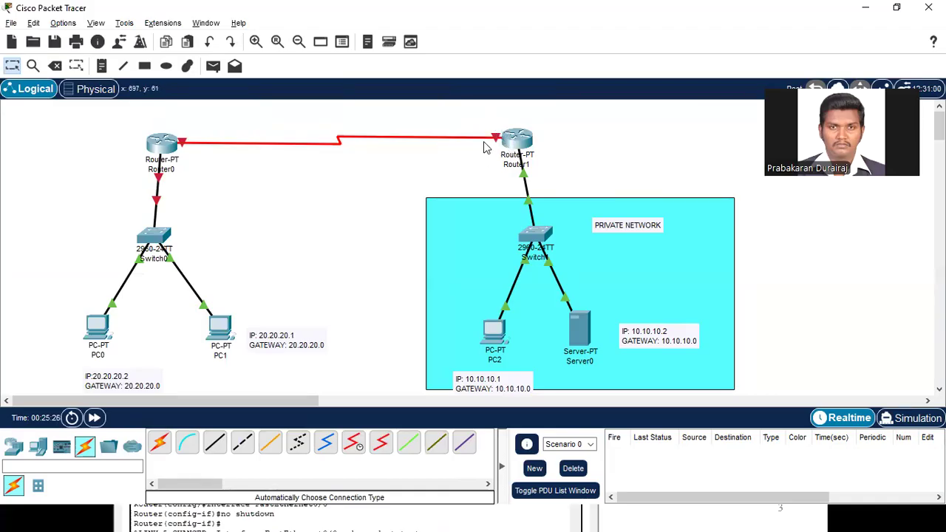
key(alt+Tab)
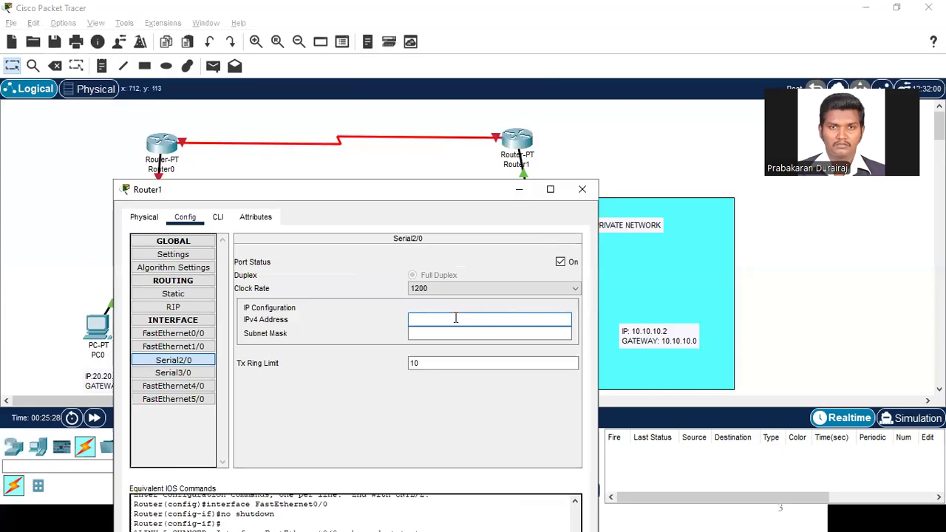
click(455, 318)
text(30.30.30.1)
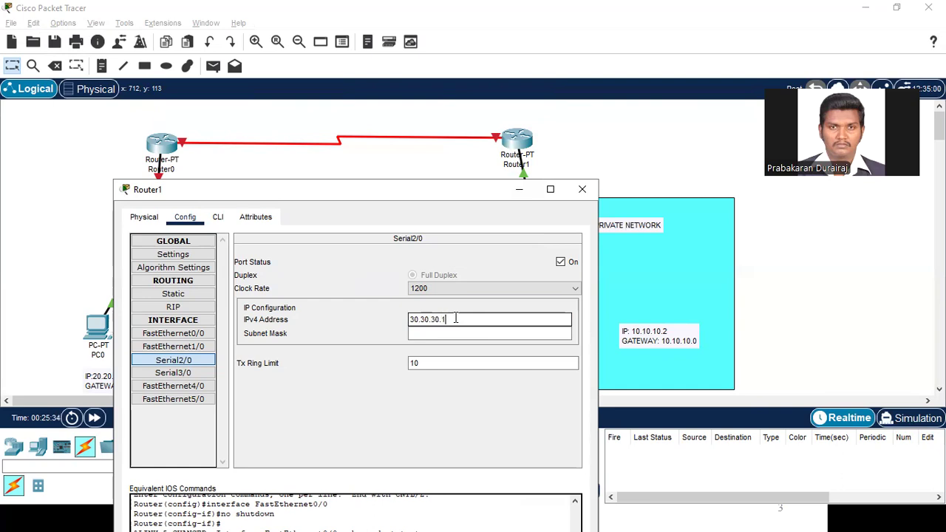
key(Tab)
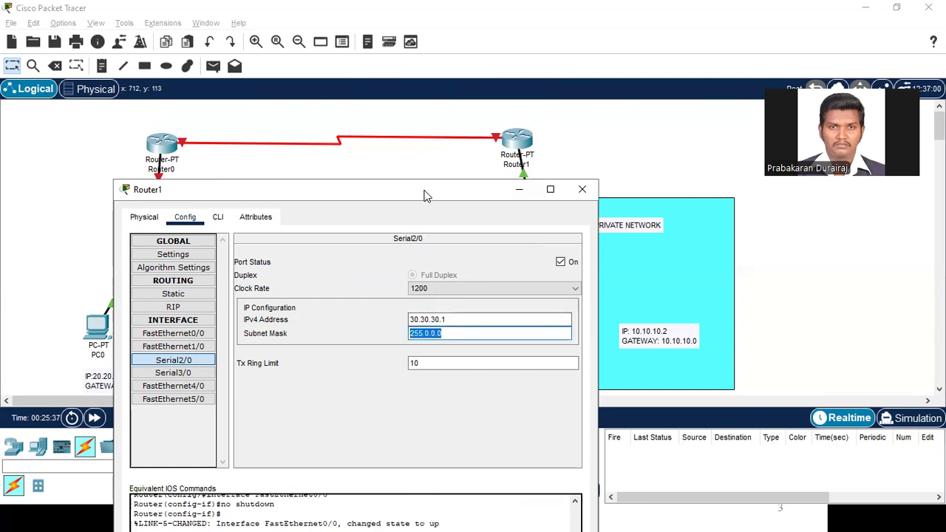
drag(425, 196, 429, 89)
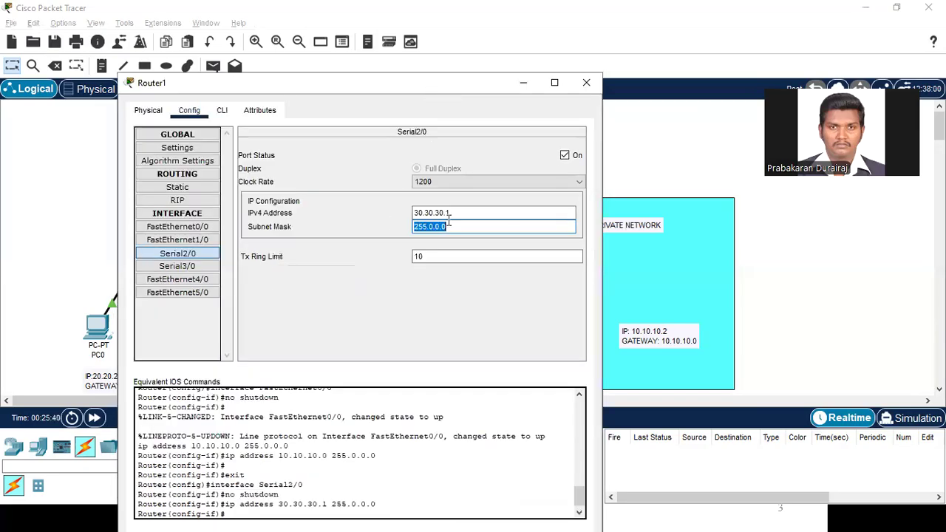
click(587, 83)
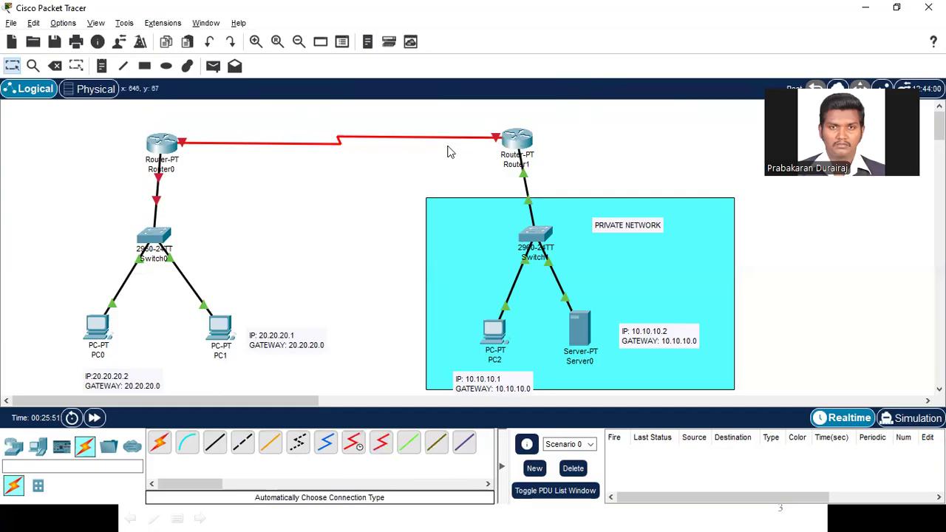
Step: Check which Router0 port links to Switch0, open Router0's configuration and turn on its FastEthernet0/0 interface
click(158, 145)
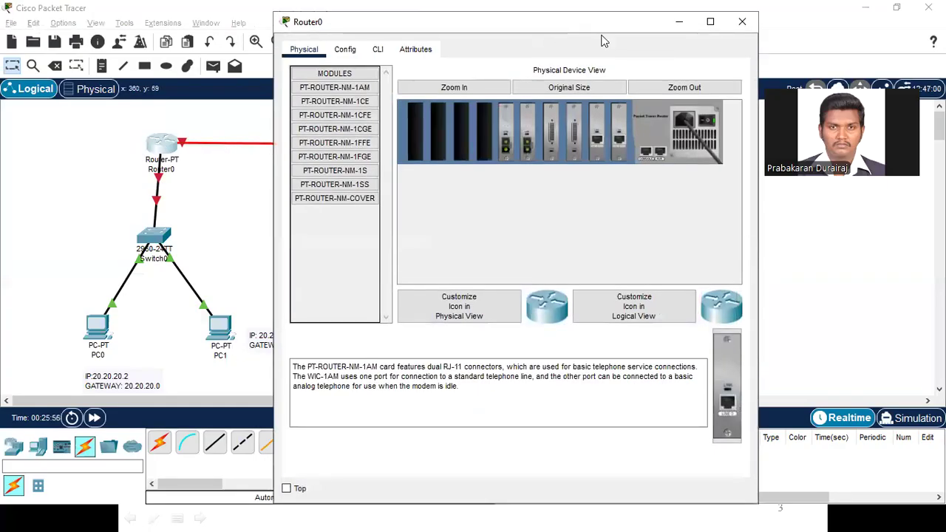
drag(600, 24, 794, 82)
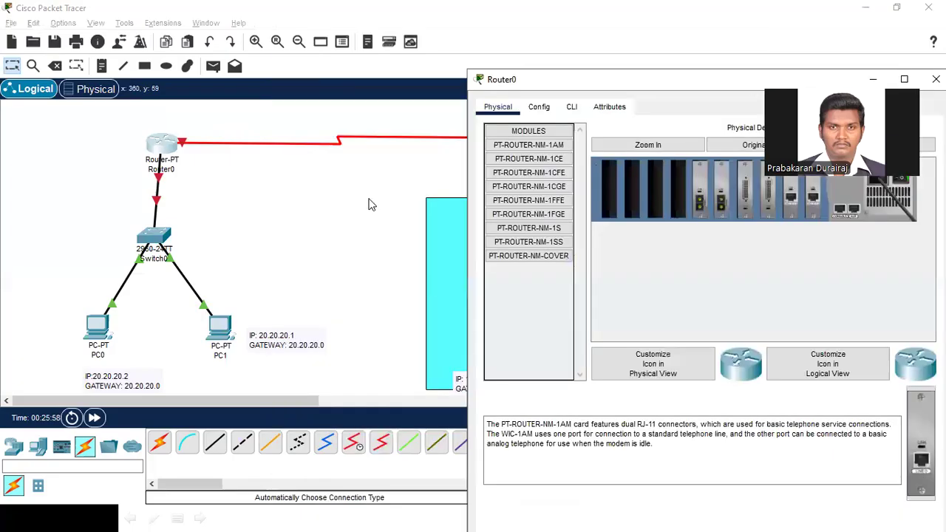
click(158, 183)
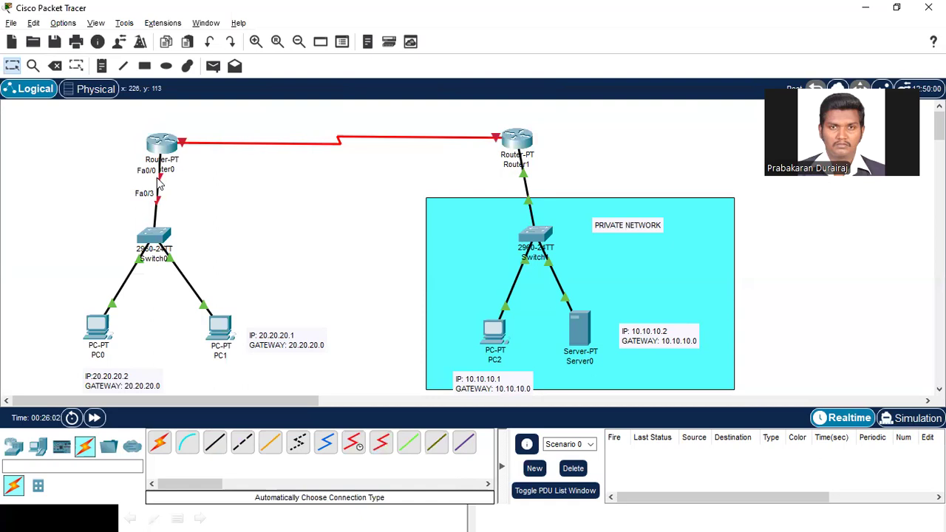
key(alt+Tab)
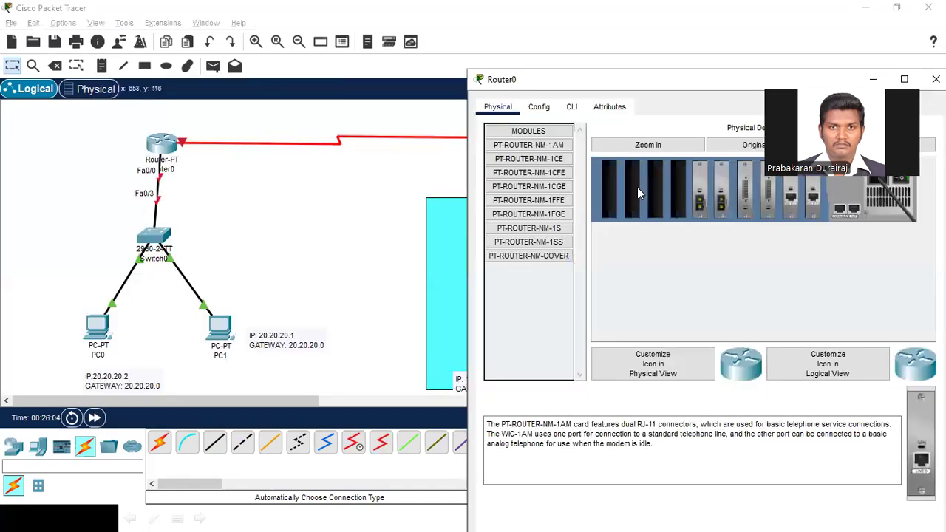
click(539, 106)
click(526, 224)
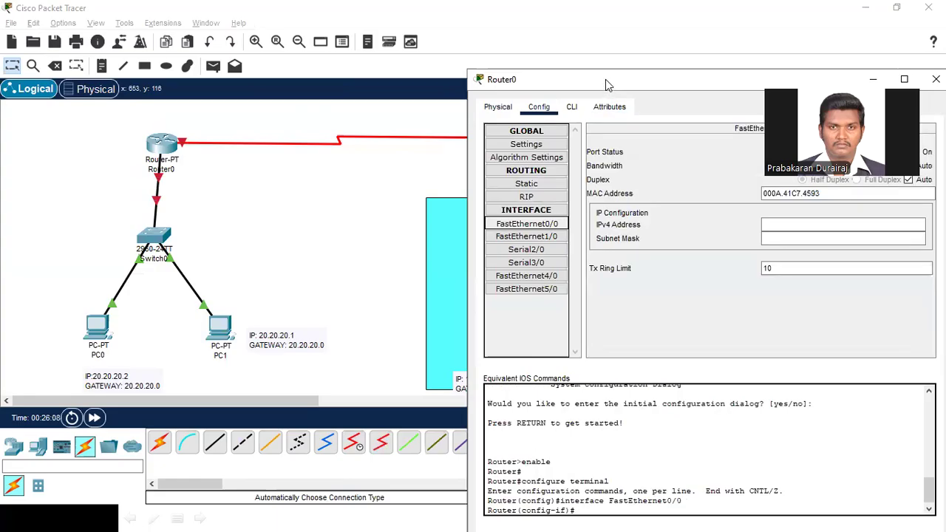
drag(606, 83, 411, 131)
click(720, 199)
Step: Set Router0's FastEthernet0/0 IPv4 address to 20.20.20.0 and fill in the default subnet mask 255.0.0.0
click(578, 271)
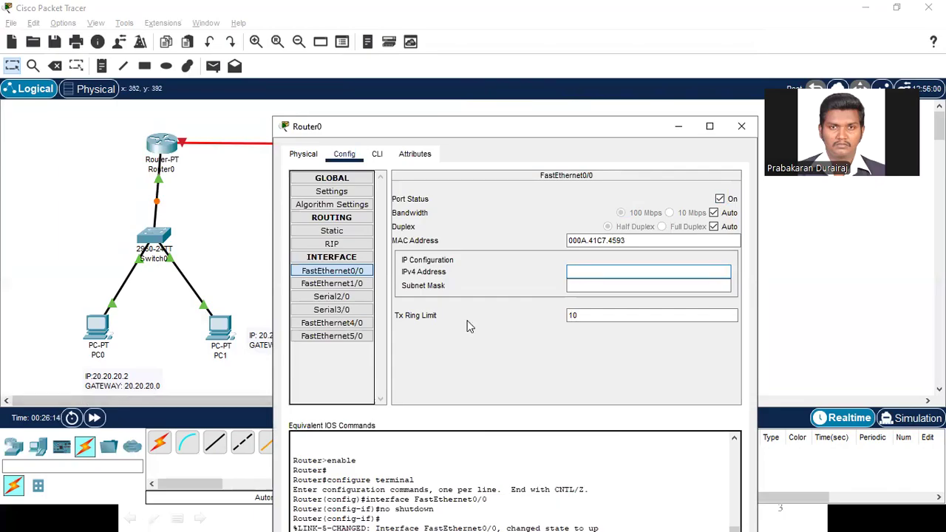
text(20.20.20.0)
key(Tab)
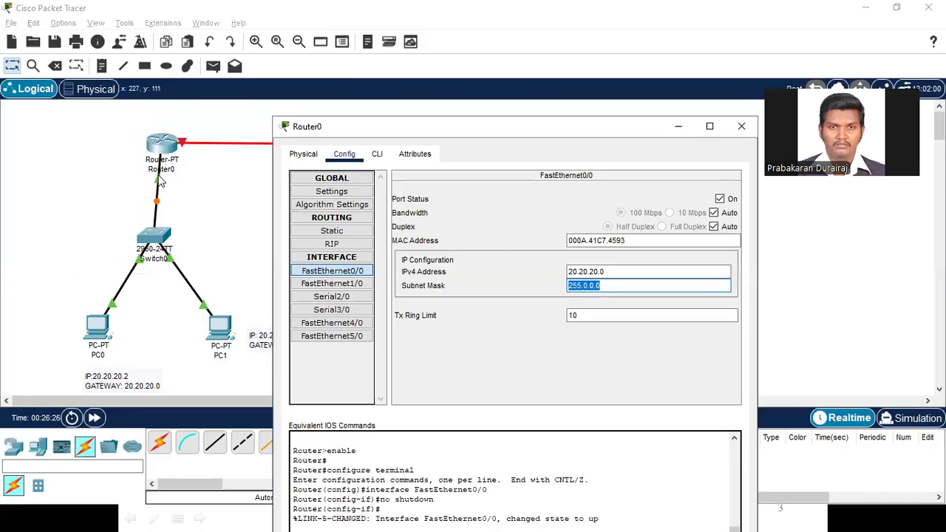
Step: Check which Router0 port carries the link to Router1 and turn on Router0's Serial2/0 interface
click(206, 183)
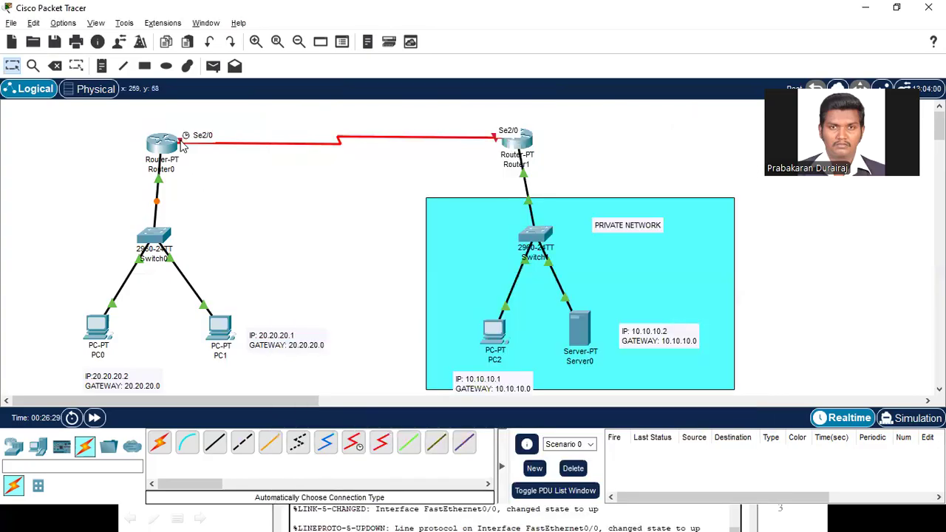
key(alt+Tab)
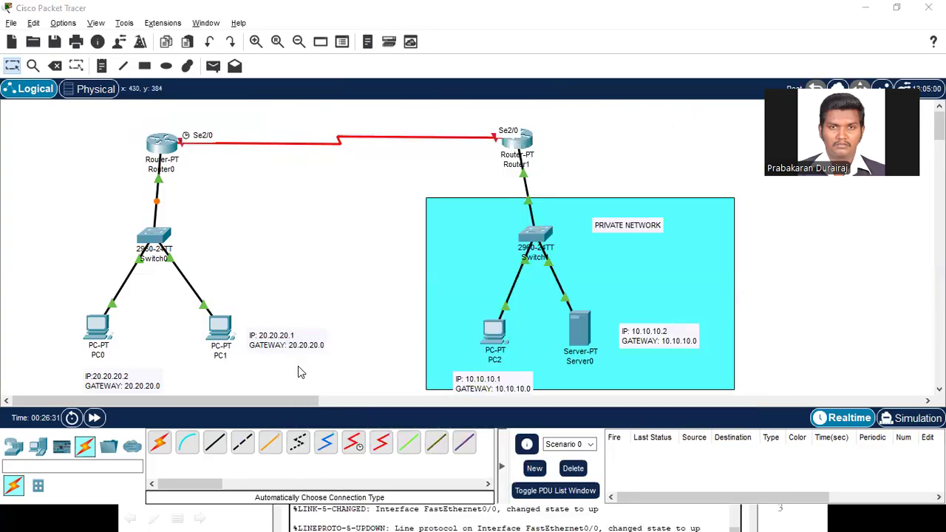
click(339, 299)
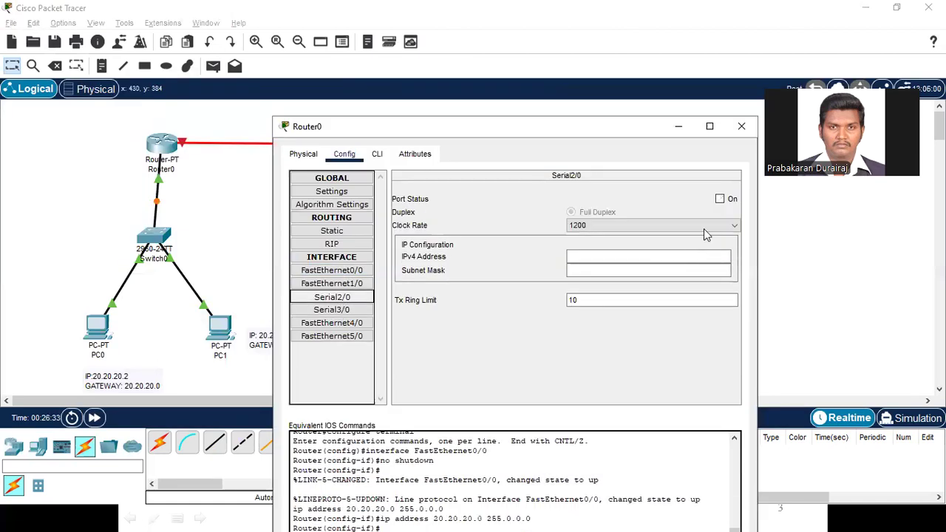
click(719, 199)
Step: Set Router0's Serial2/0 IPv4 address to 30.30.30.2 with the default subnet mask 255.0.0.0, and put Router0's configuration window away
click(625, 255)
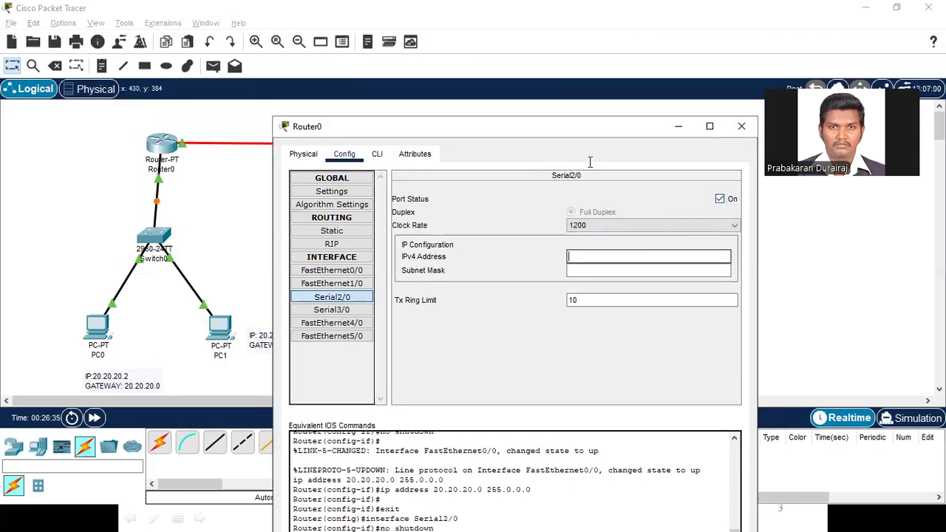
drag(592, 127, 628, 239)
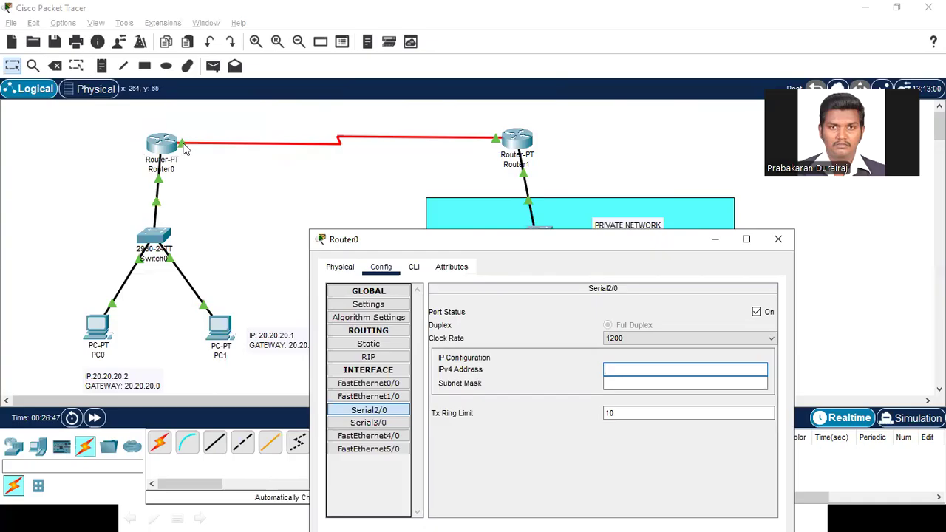
text(30.30.30.2)
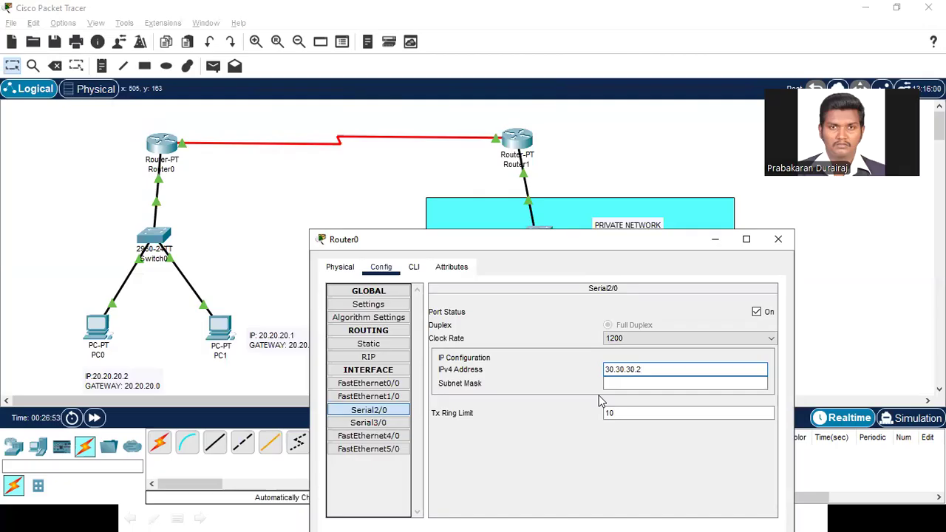
key(Tab)
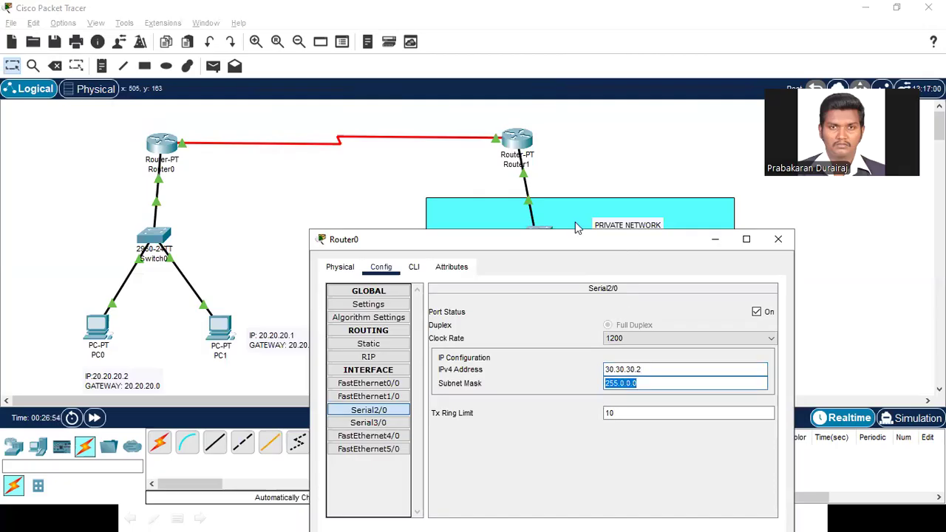
drag(575, 234, 482, 121)
click(674, 129)
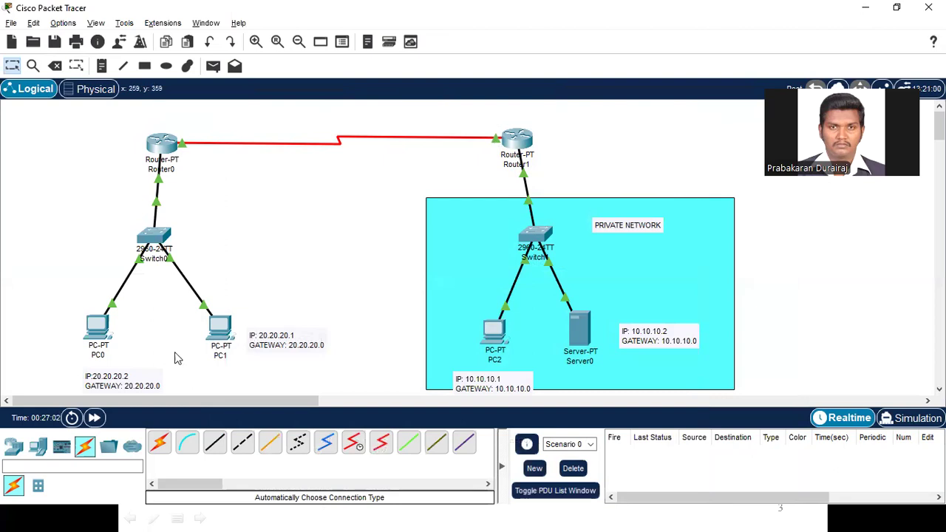
Step: Ping Server0 at 10.10.10.2 from PC1's Command Prompt, and put PC1's window away
click(224, 333)
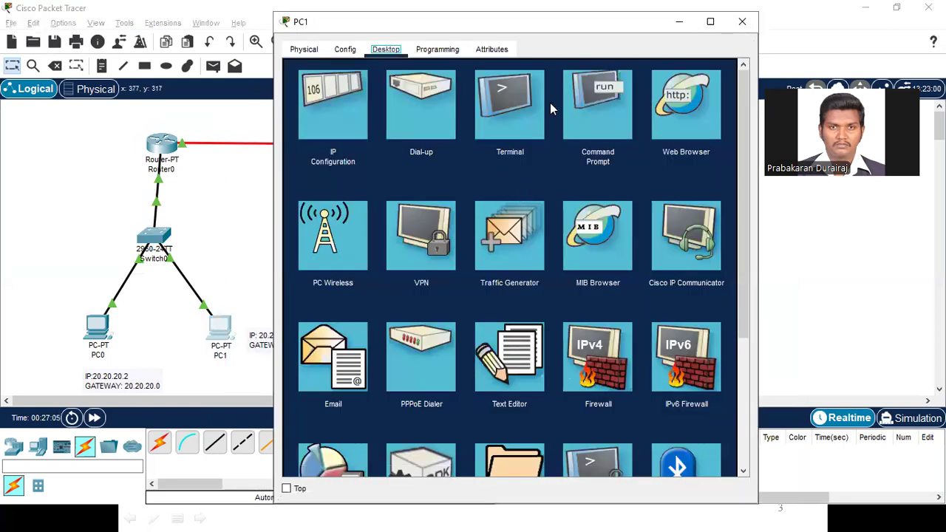
click(592, 103)
text(pin)
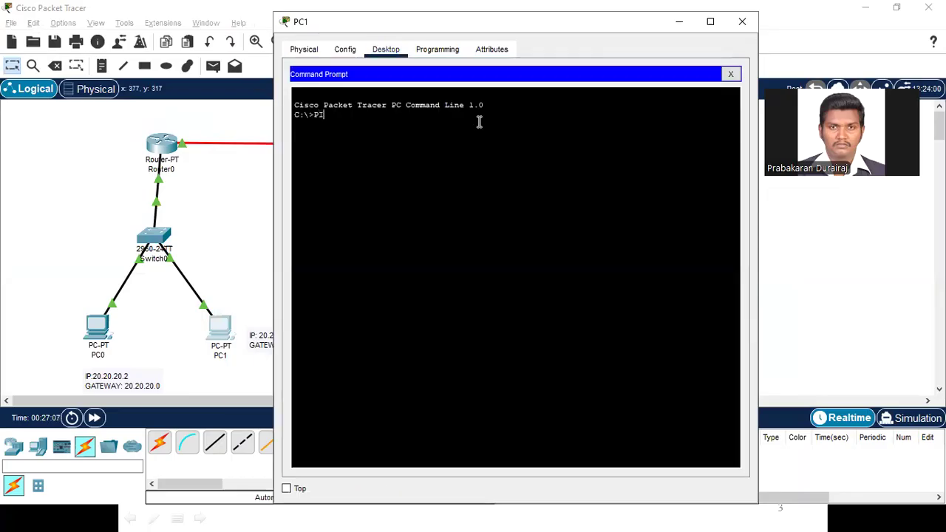
key(BackSpace)
key(BackSpace)
key(BackSpace)
text(ping)
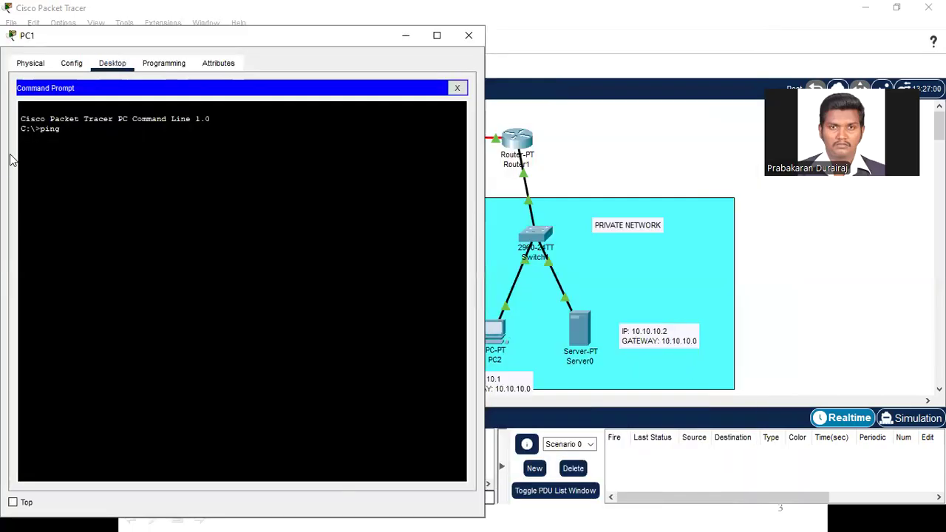
click(214, 199)
text(10.10.10.)
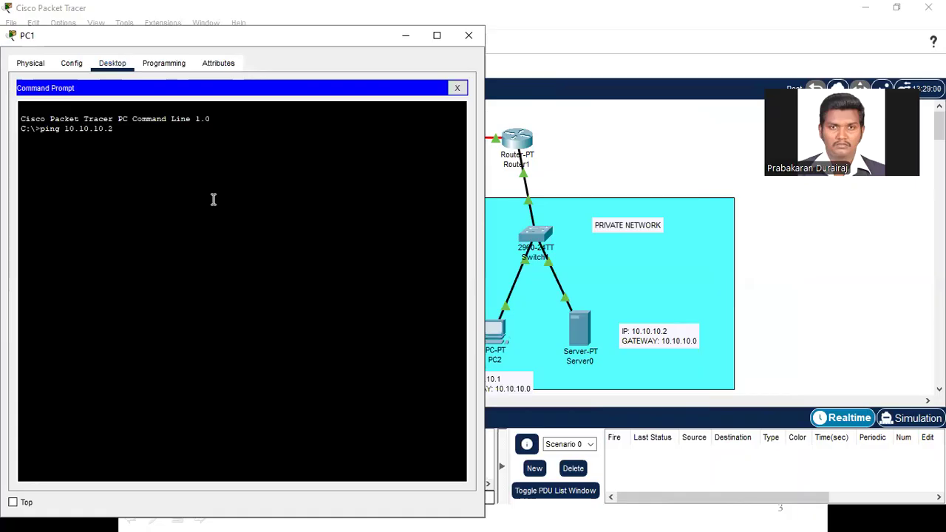
text(2)
key(Return)
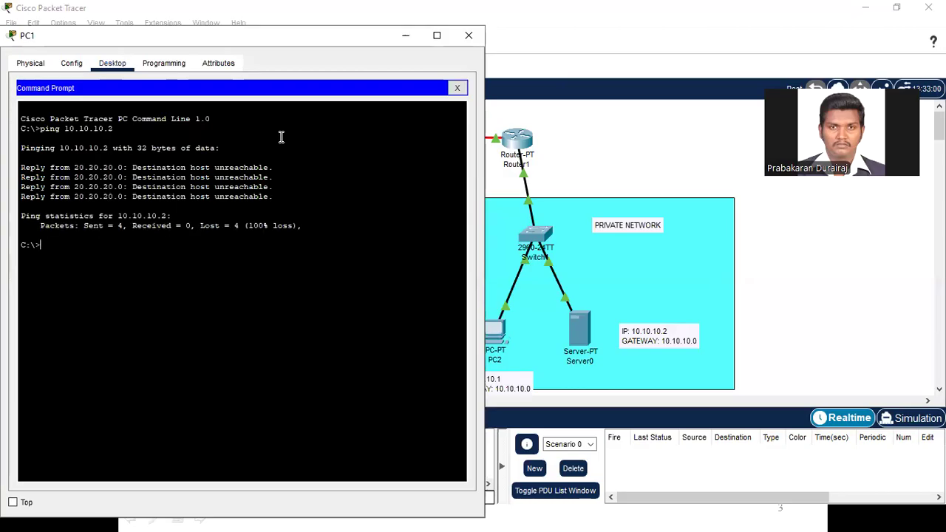
click(413, 35)
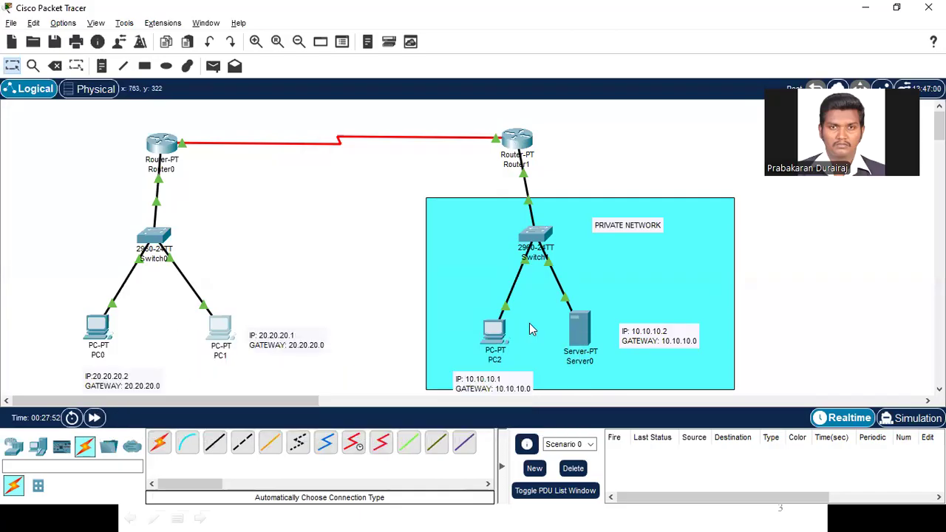
Step: Bring Router1's command line back to global configuration mode with exit, and check which Router1 port links to Switch1
click(520, 140)
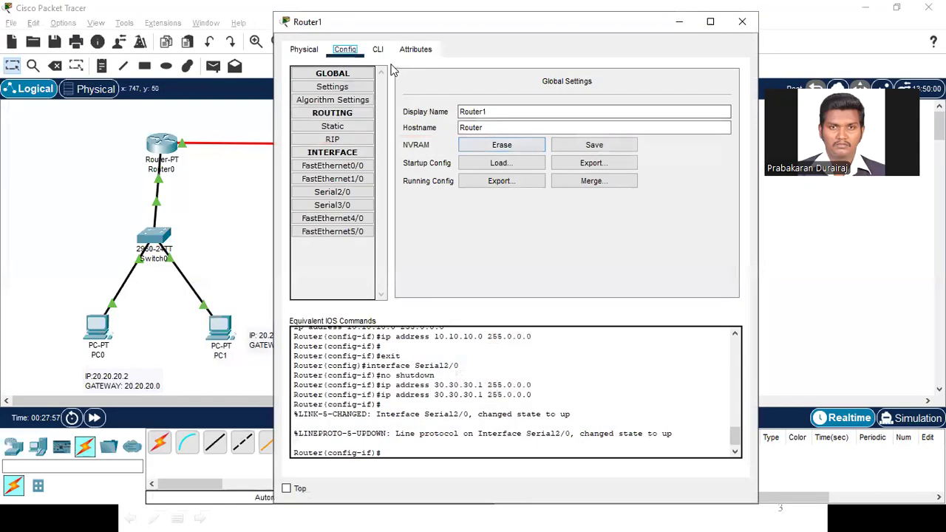
click(378, 49)
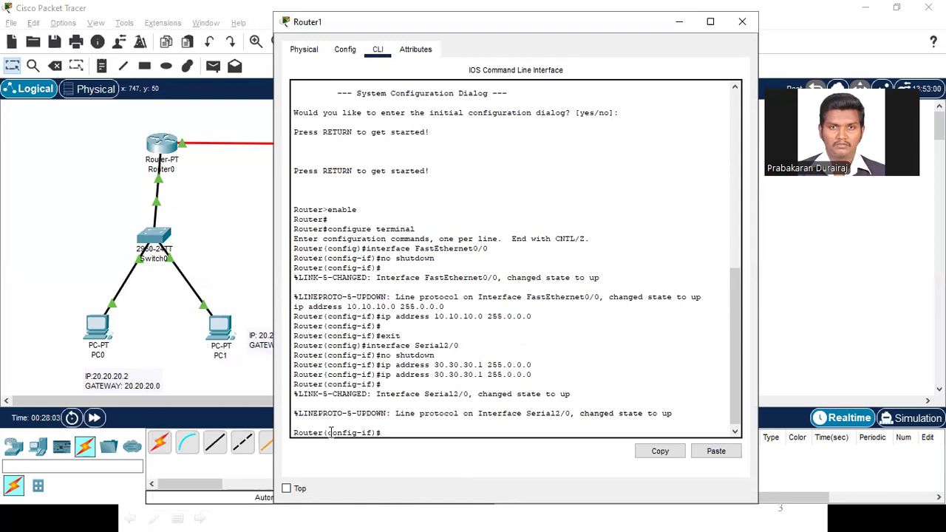
drag(329, 433, 384, 433)
click(384, 432)
text(exit)
key(Return)
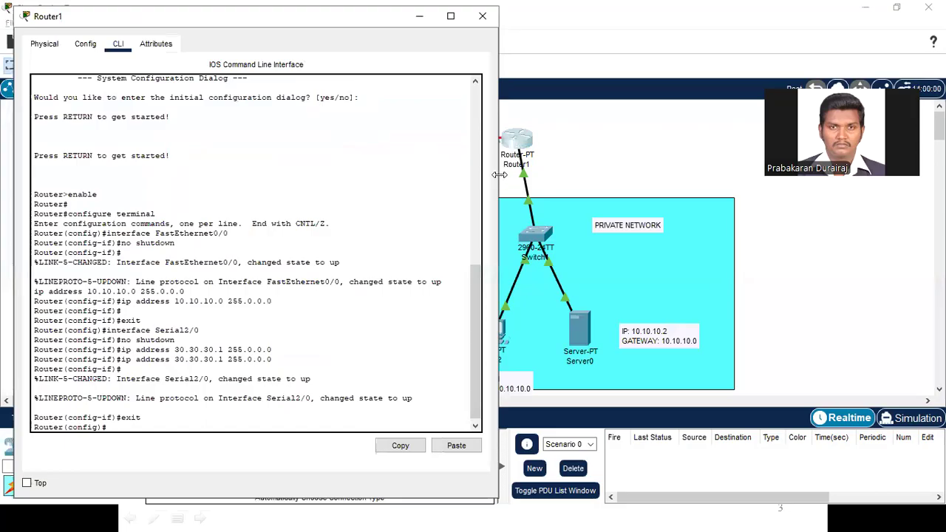
drag(499, 175, 441, 174)
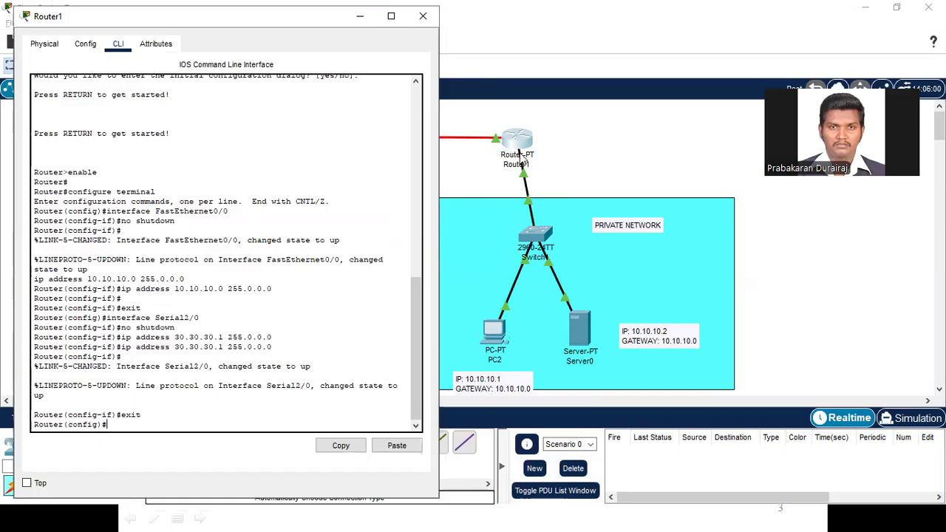
click(526, 181)
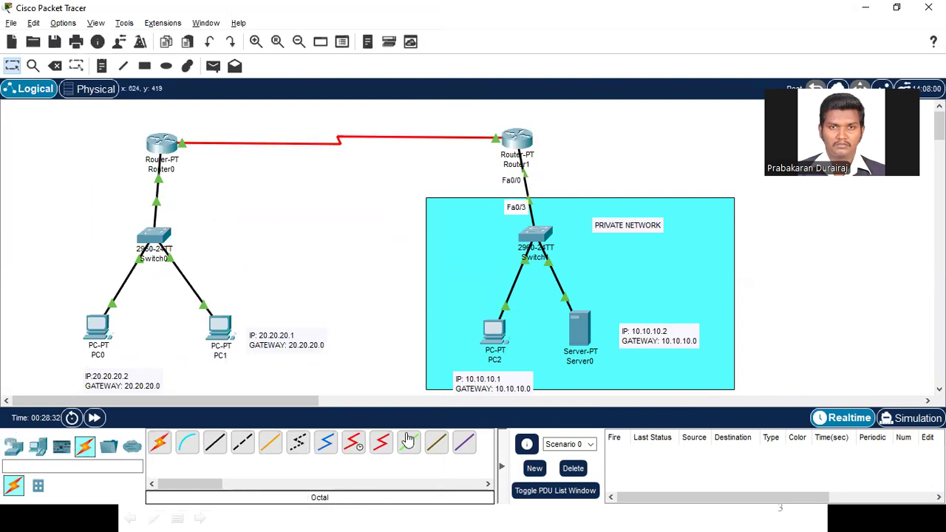
key(alt+Tab)
Step: Map PC2's private address statically on Router1 with the command ip nat inside source static 10.10.10.1 30.30.30.1
text(ip)
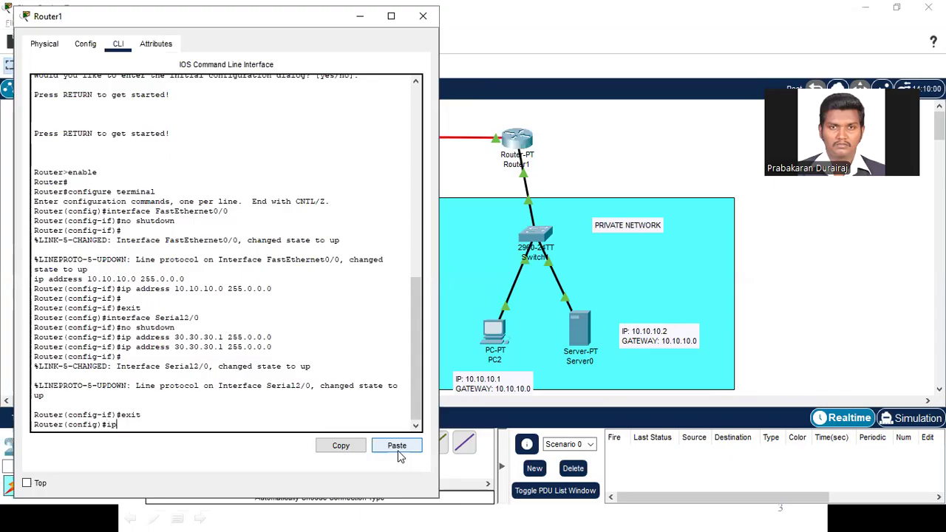
text( nat i)
text(nside source )
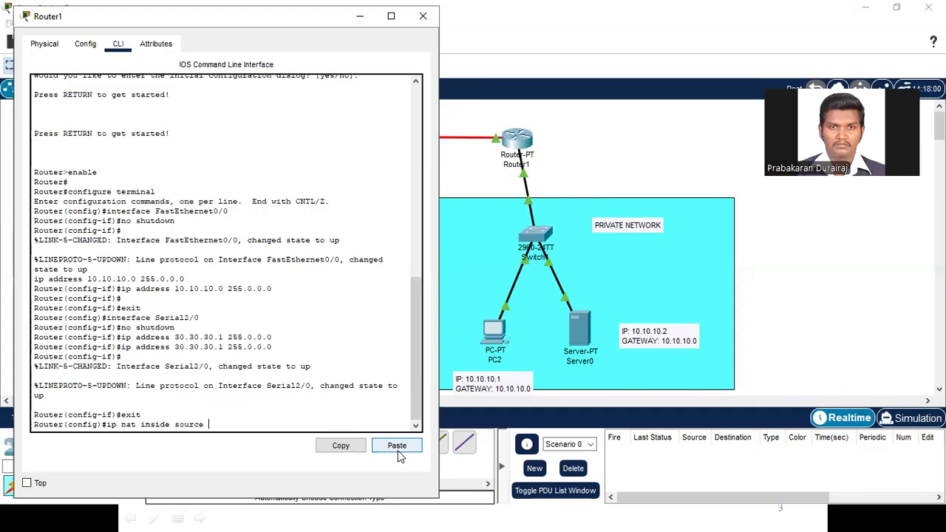
text(static)
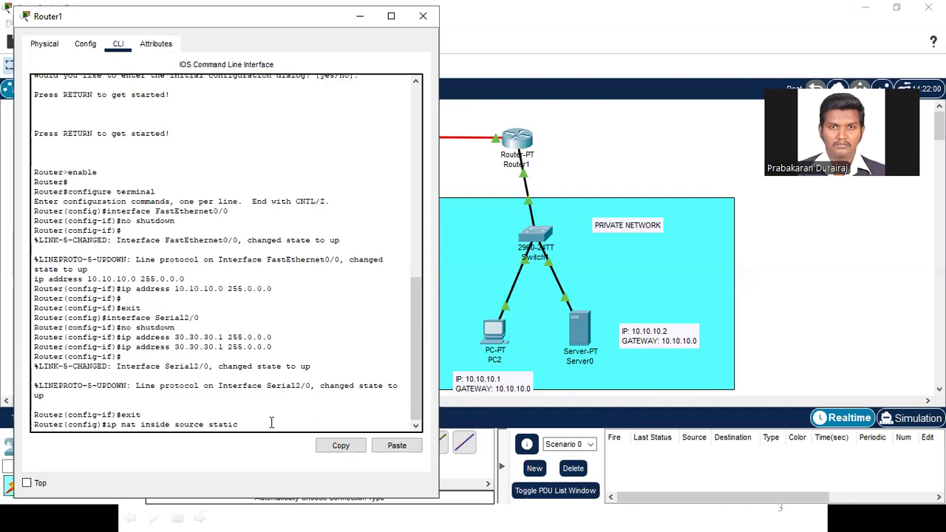
text(10.10.10.1)
click(597, 137)
mouse_move(516, 145)
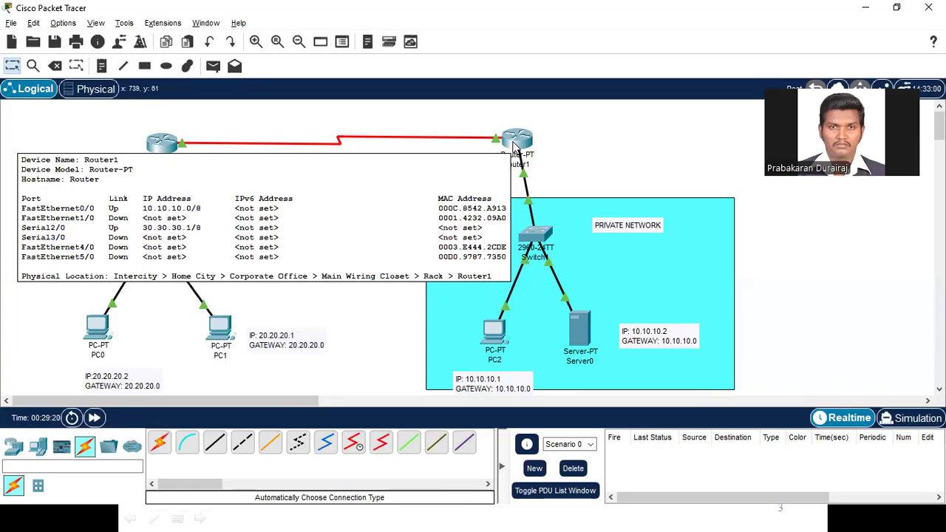
key(alt+Tab)
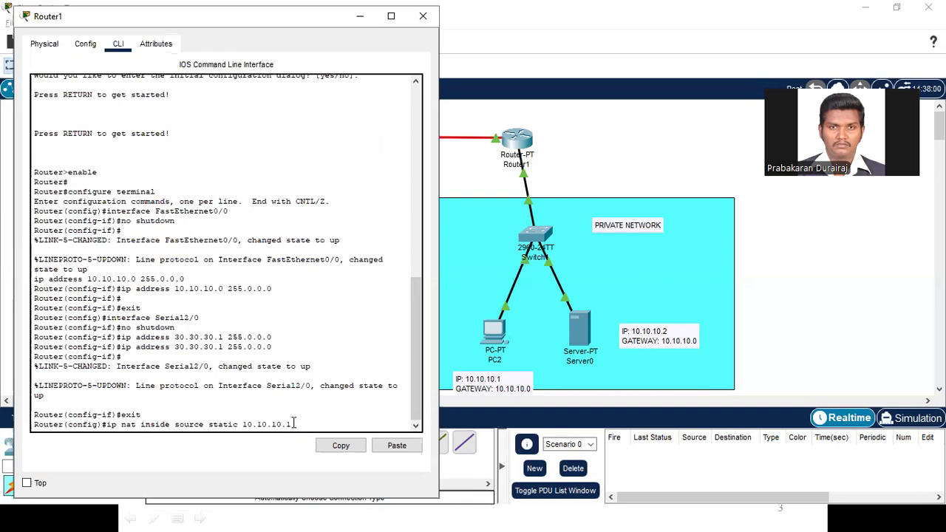
text(30.30.30.1)
key(Return)
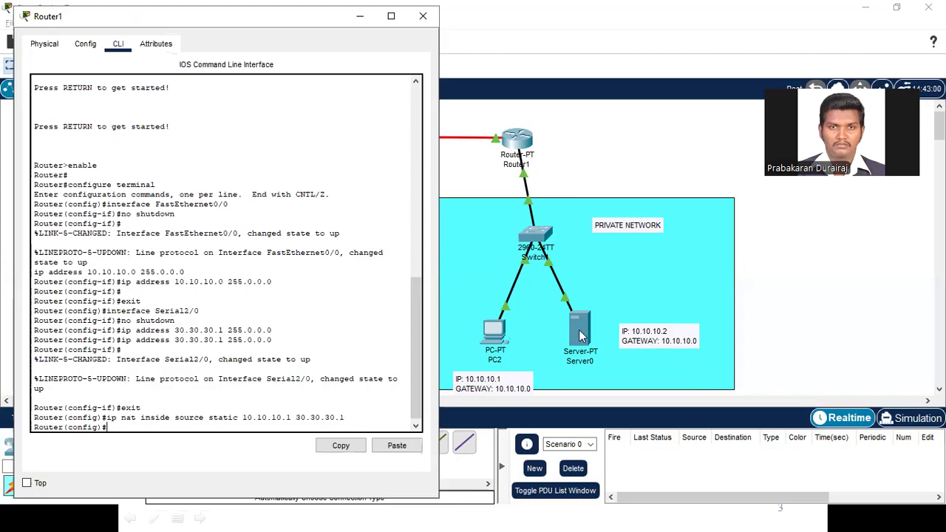
Step: Map Server0's private address statically on Router1 with the command ip nat inside source static 10.10.10.2 30.30.30.1
text(ip nat insider)
key(BackSpace)
text(source )
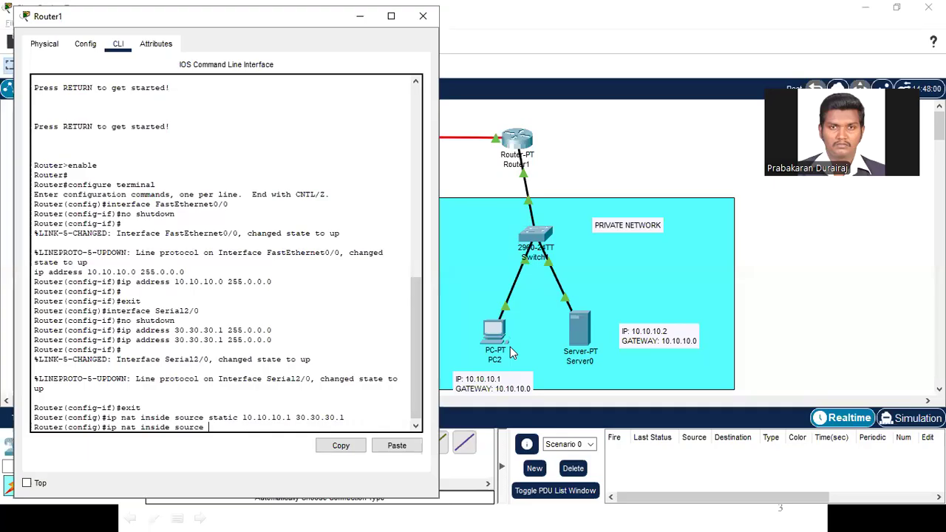
text(static 10.10.10.2)
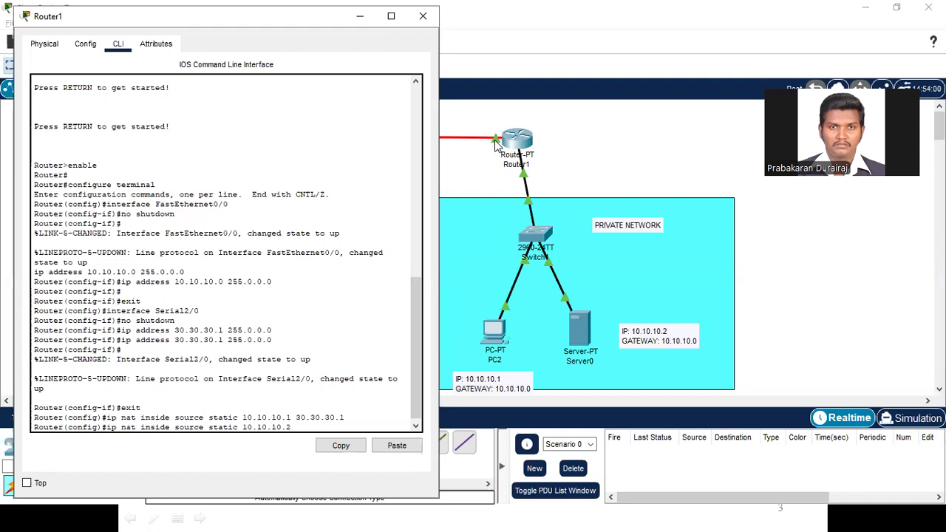
text(30.30.30.1)
key(Return)
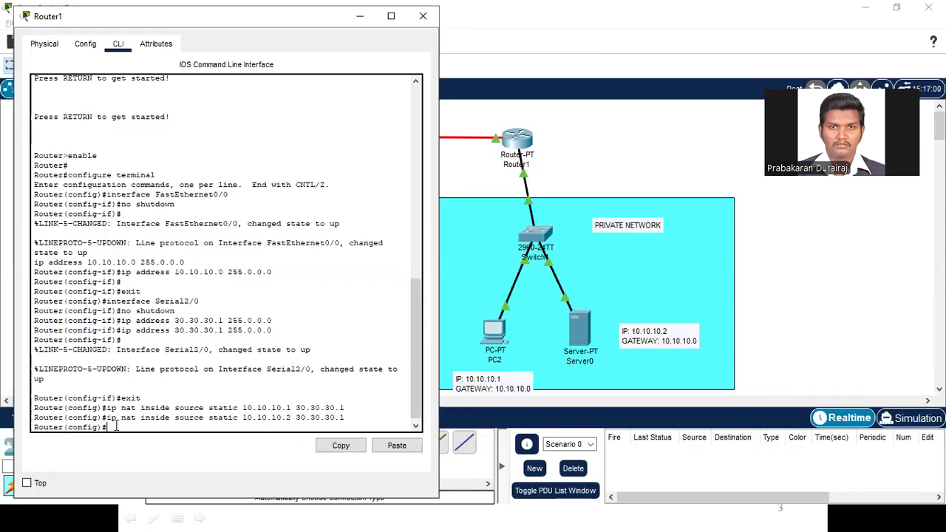
Step: Configure Router1's interface fa0/0 towards Switch1 with ip nat inside, and exit to global configuration mode
text(t)
click(610, 147)
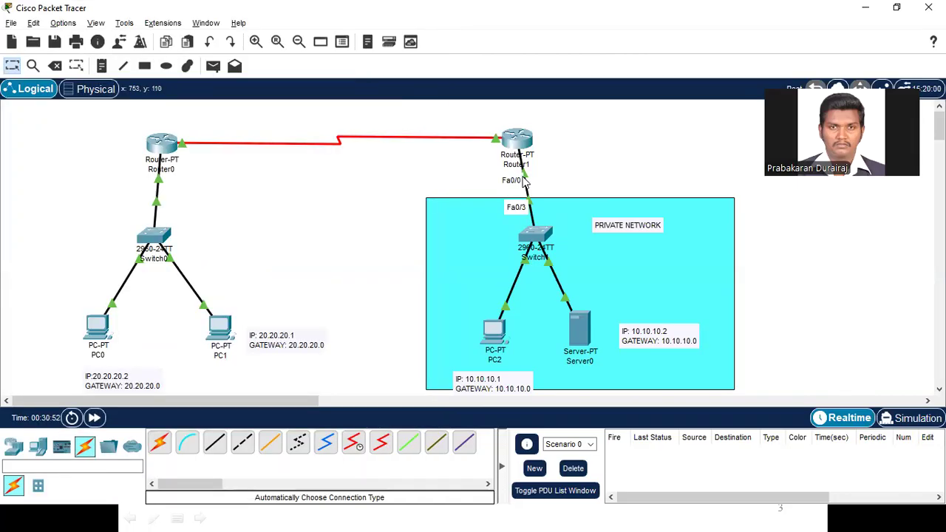
key(alt+Tab)
text(fa0/0)
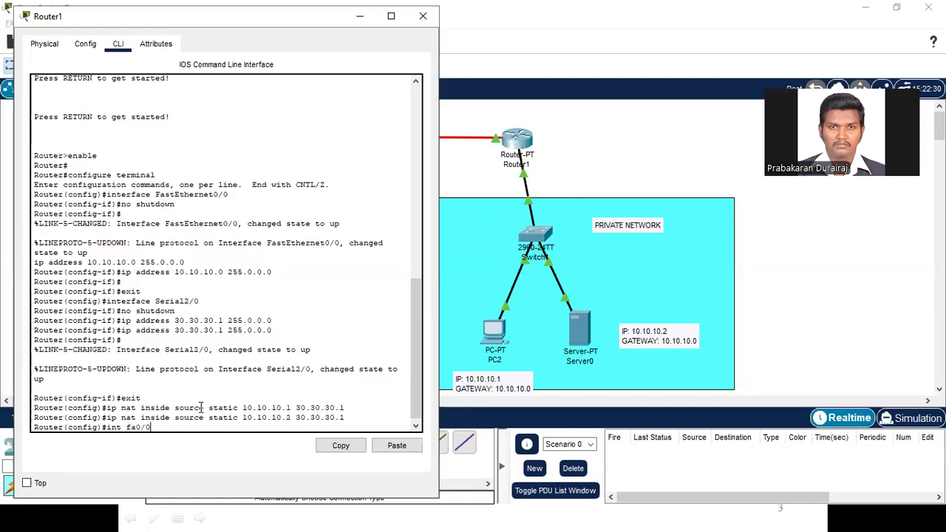
key(Return)
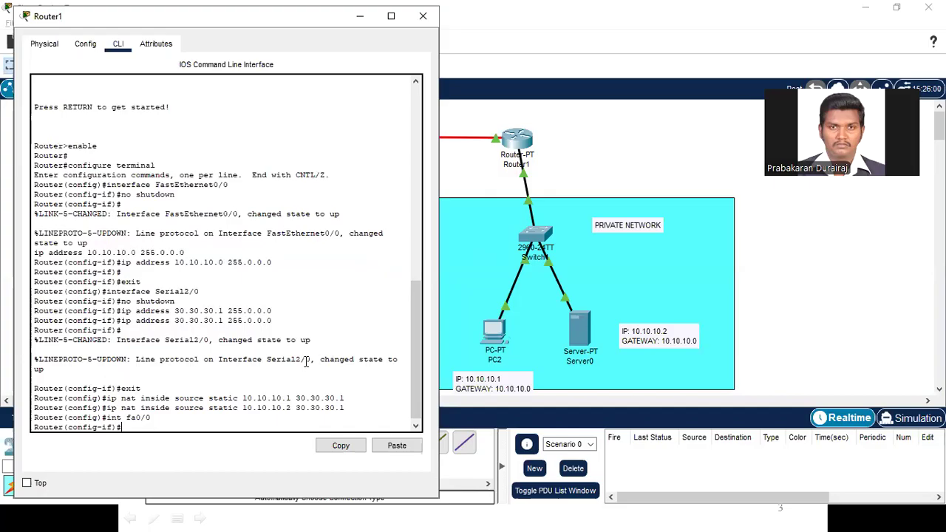
text(nat inside)
key(Return)
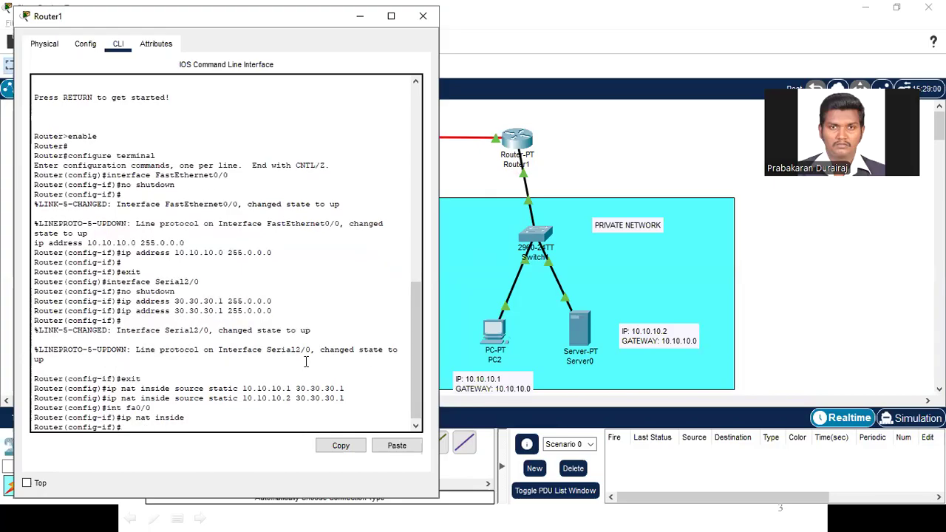
text(exit)
key(Return)
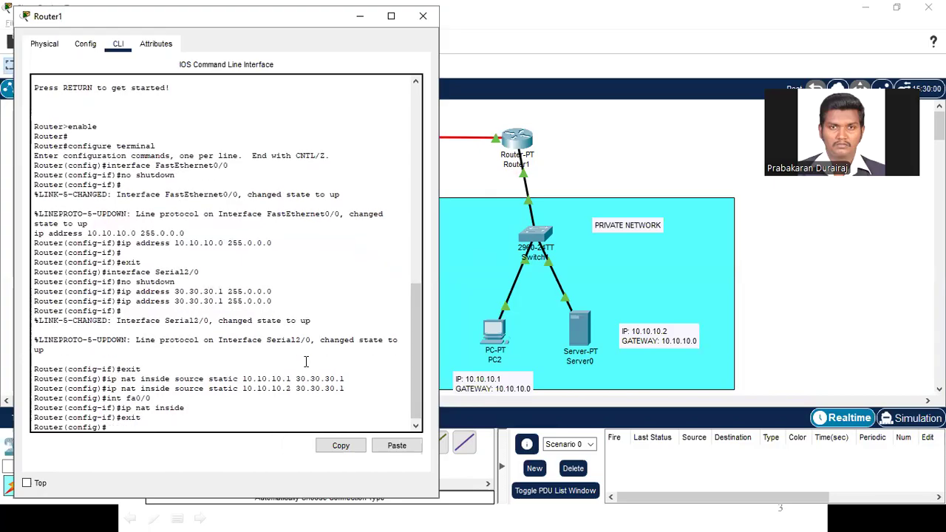
Step: Check which Router1 port links to Router0 and enter configuration mode for that interface with int se2/0
click(526, 190)
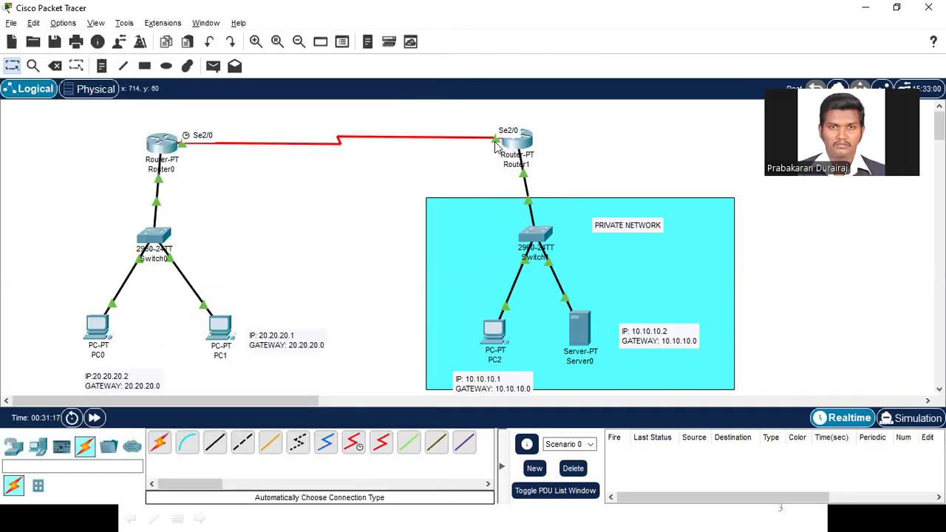
click(500, 158)
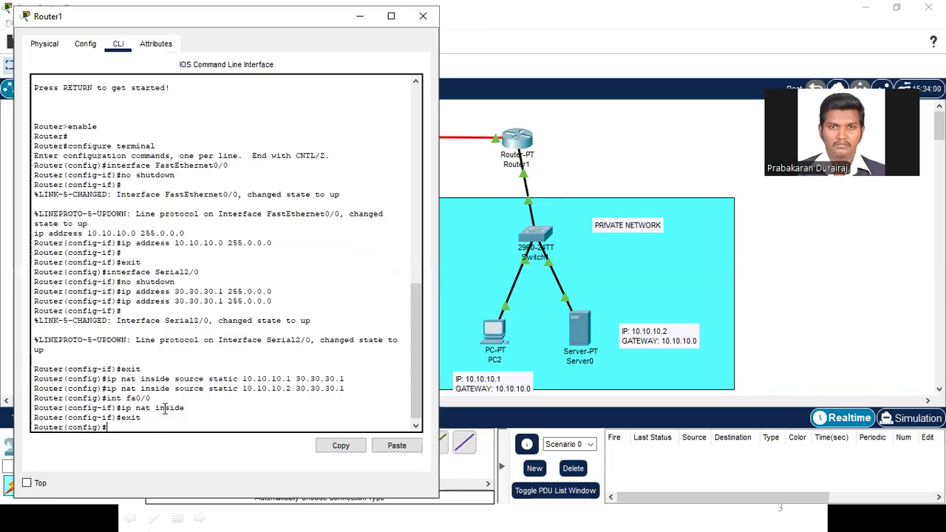
text(int se2/0)
key(Return)
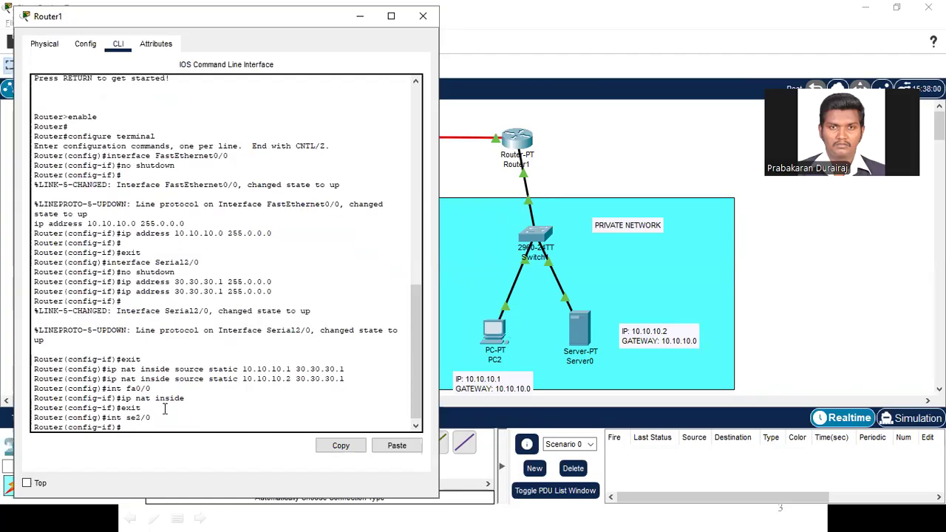
Step: Configure Router1's serial interface towards Router0 with ip nat outside, exit to global configuration mode, and close the router window
click(473, 190)
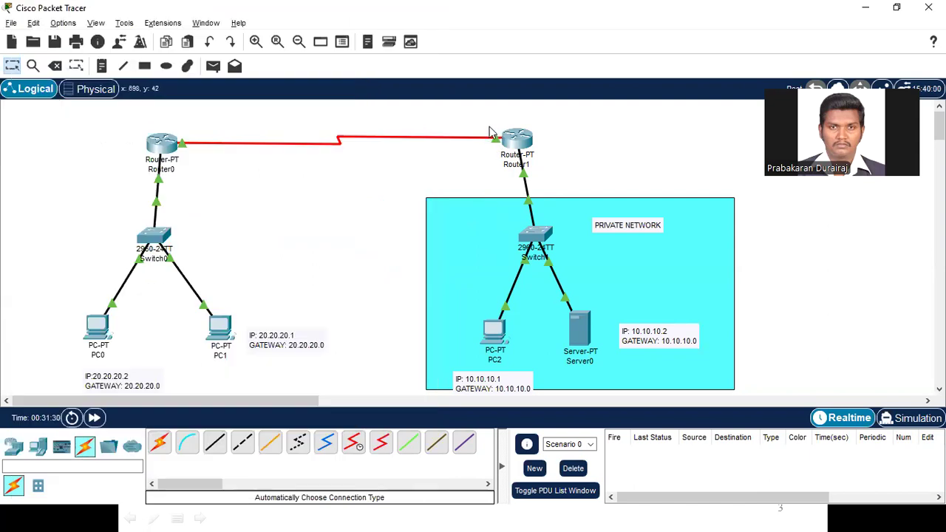
click(501, 142)
text(ip nat outside)
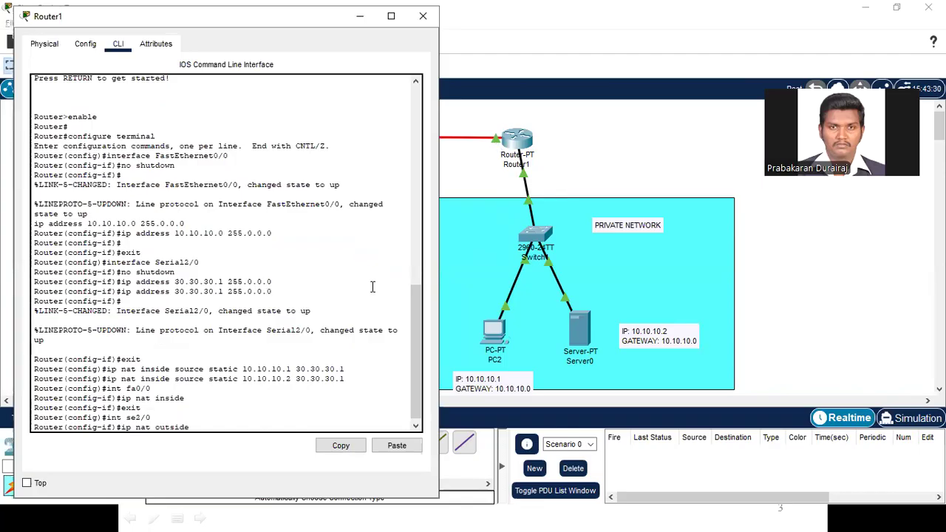
key(Return)
text(exit)
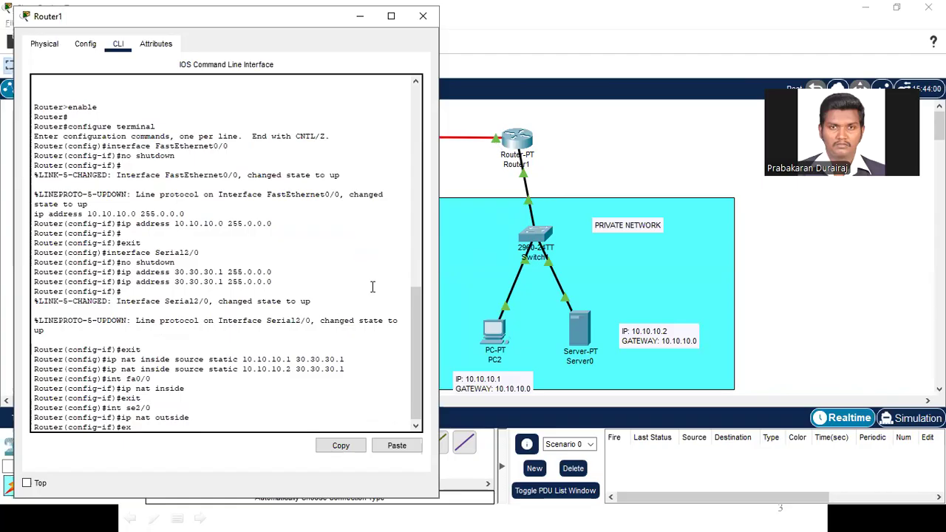
key(Return)
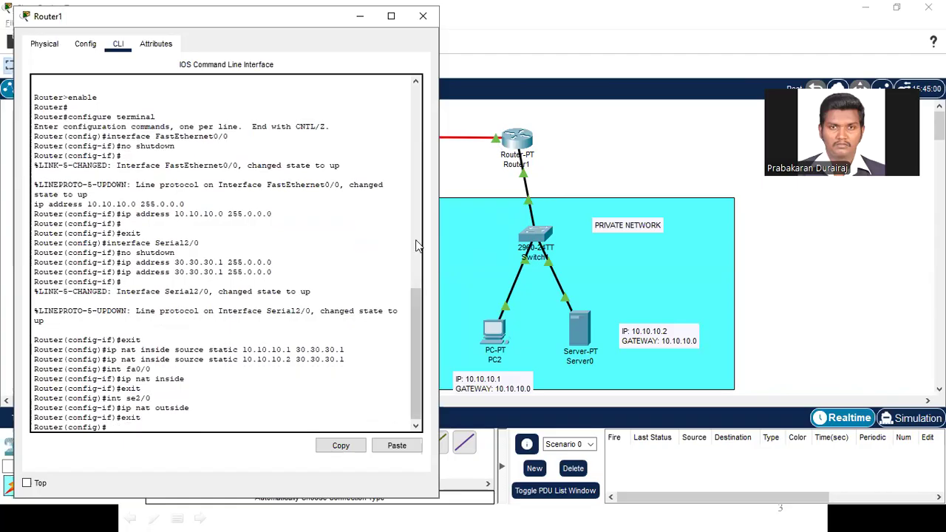
click(423, 16)
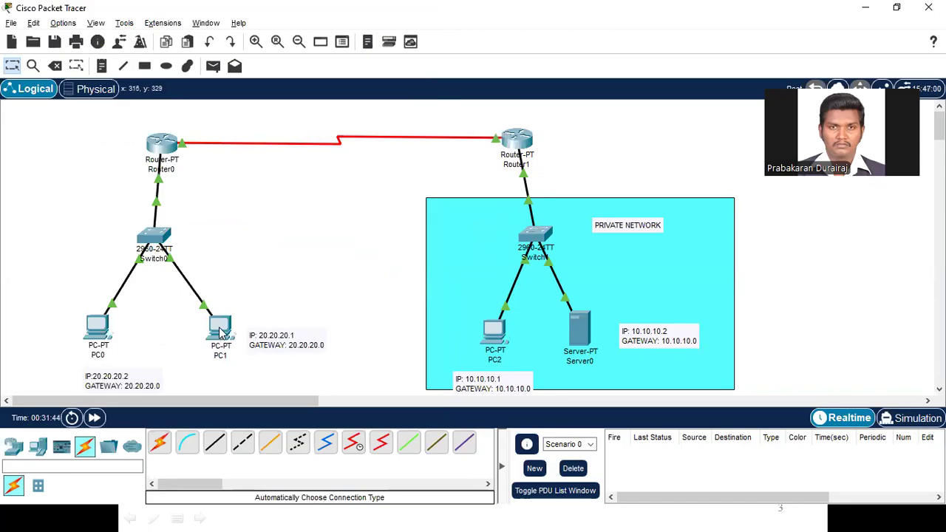
Step: Ping PC2's private address 10.10.10.1 from PC1's command prompt
click(221, 331)
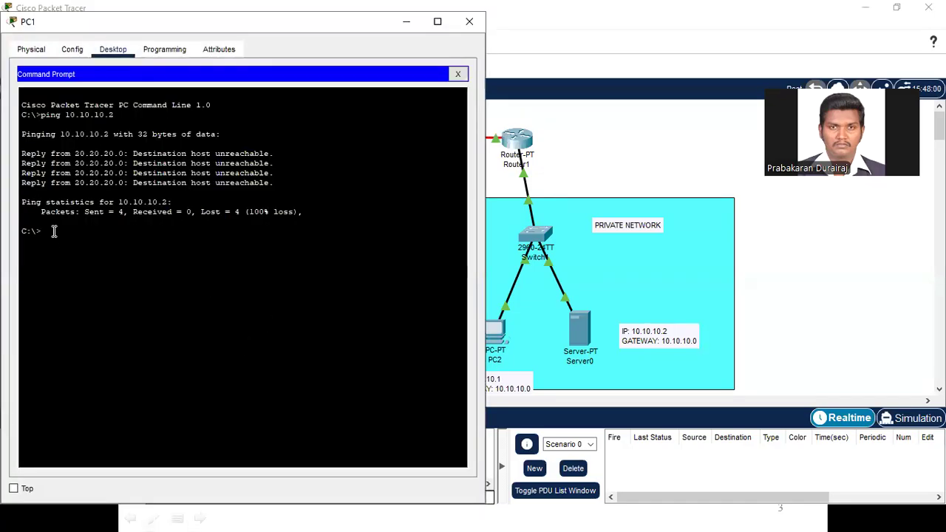
text(ping)
drag(485, 324, 466, 323)
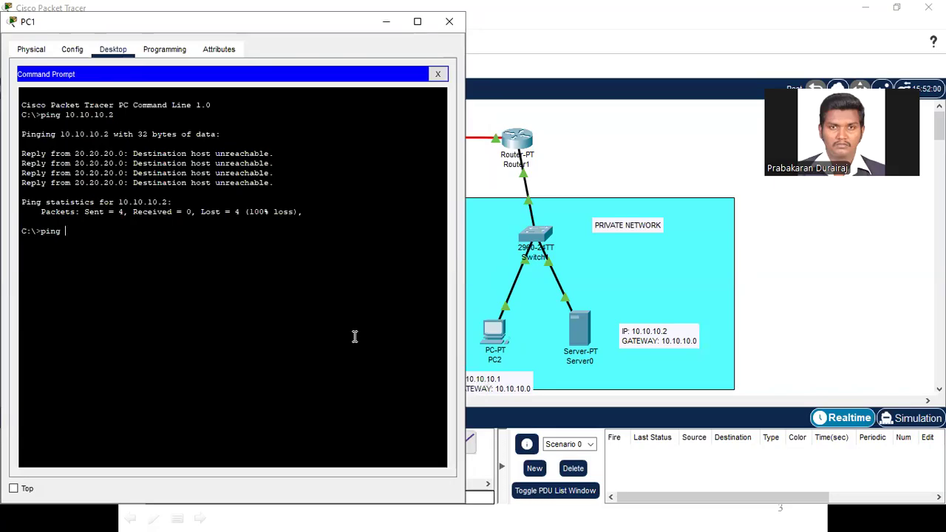
text(10.10.10.1)
key(Return)
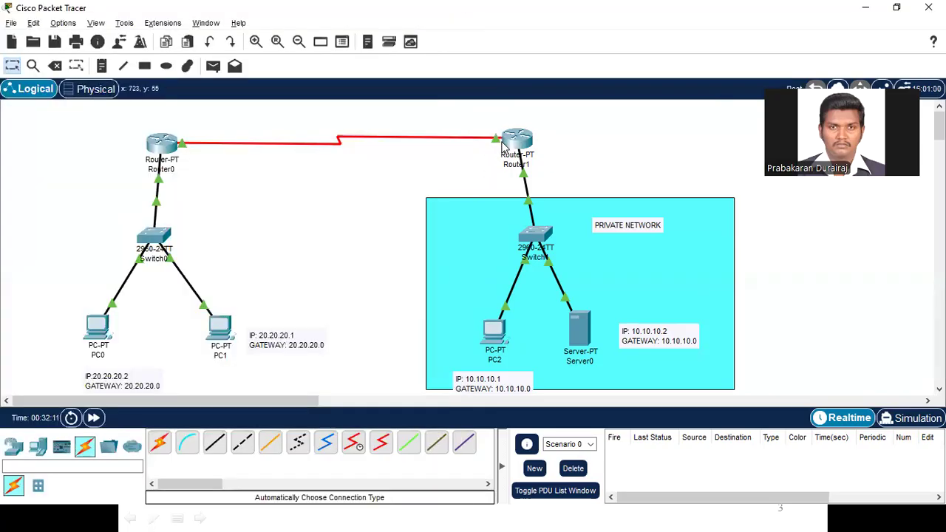
Step: Check Router1's serial link, ping the public address 30.30.30.1 from PC1, and close PC1's window
click(497, 140)
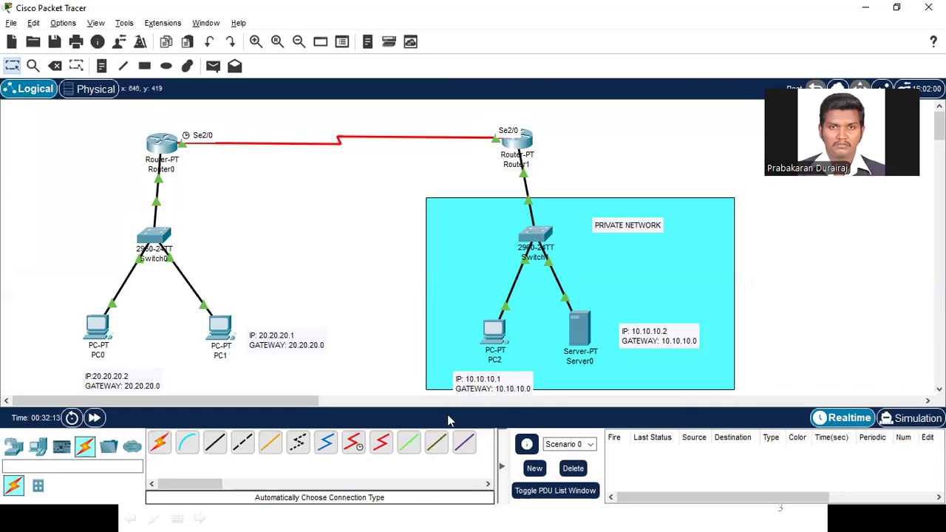
text(ping 30)
text(.30.30.1)
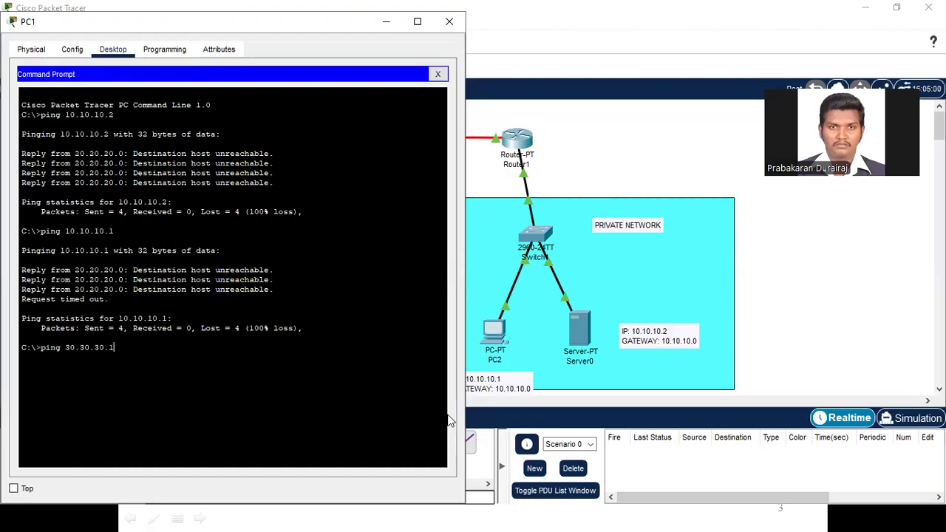
key(Return)
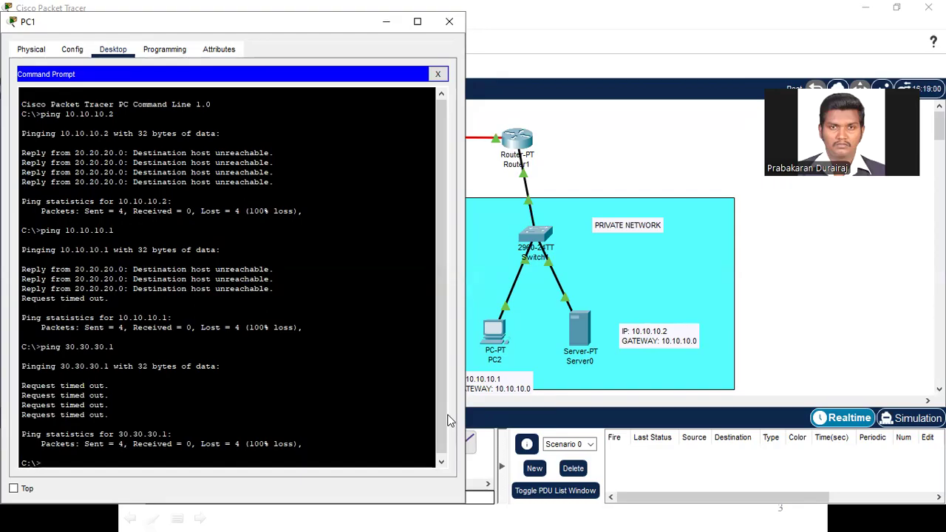
click(448, 21)
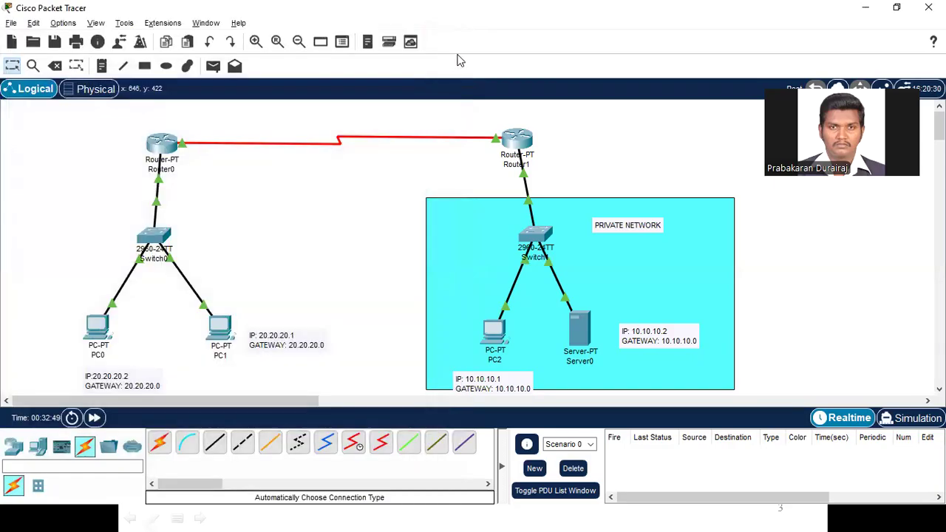
click(519, 145)
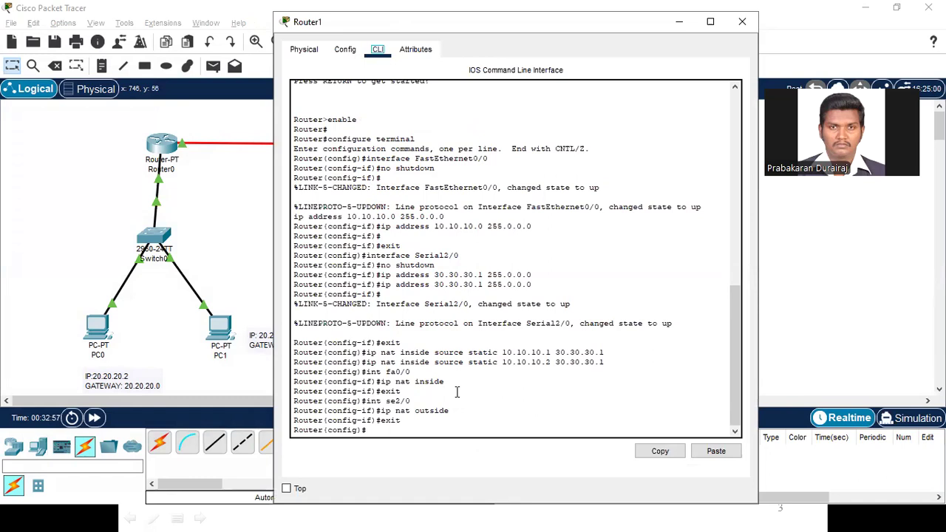
click(345, 51)
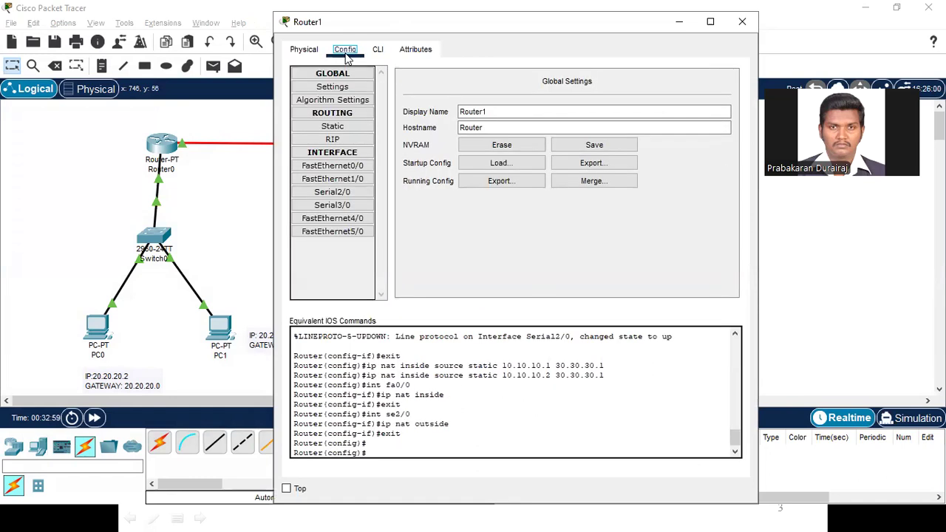
click(336, 130)
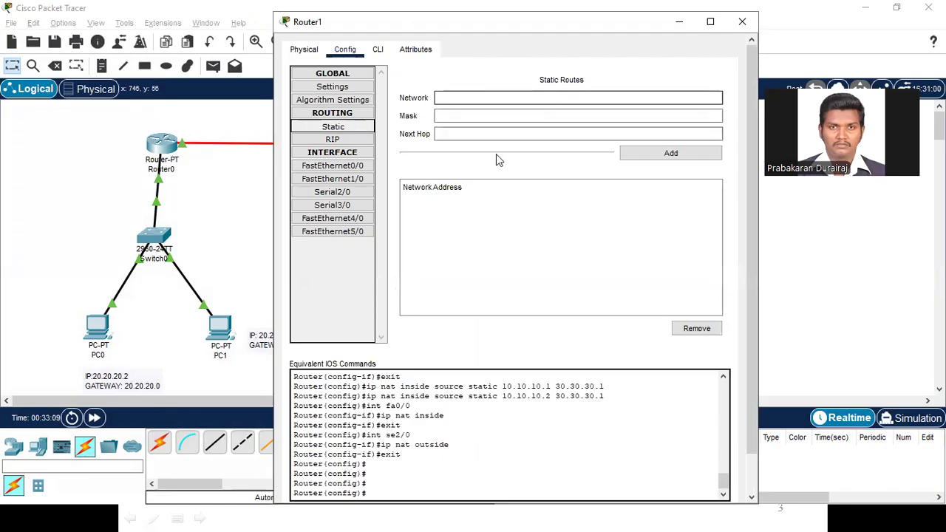
click(681, 23)
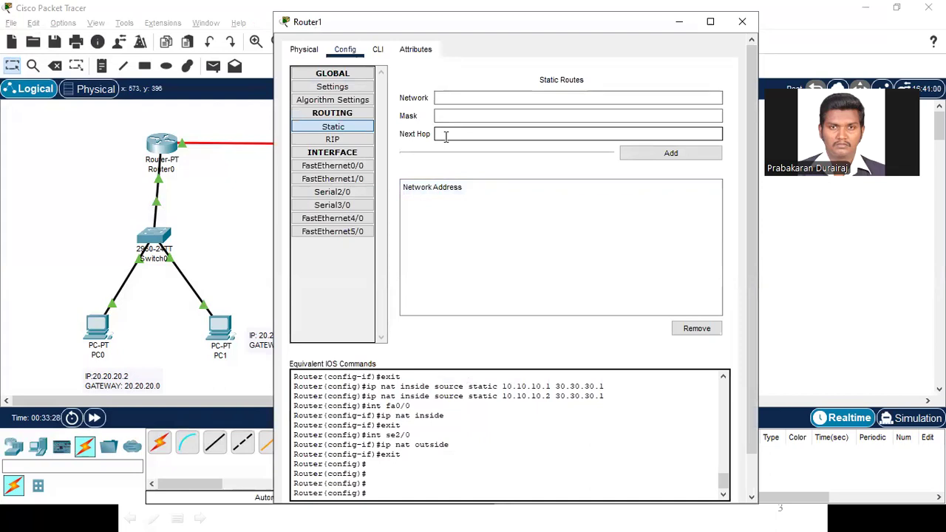
click(678, 22)
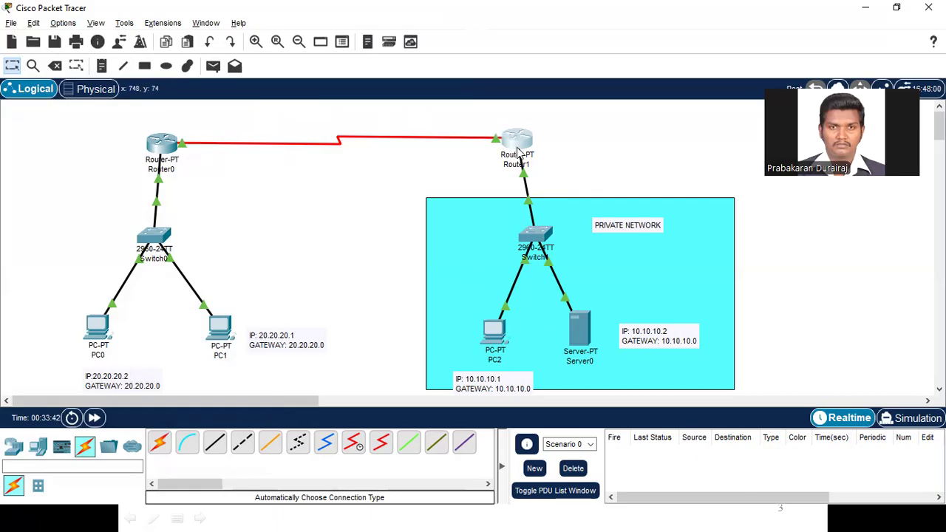
key(alt+Tab)
key(alt+Tab)
key(alt+Tab)
click(743, 22)
Step: Start a static route on Router1 with network 20.0.0.0 and mask 255.0.0.0
click(521, 144)
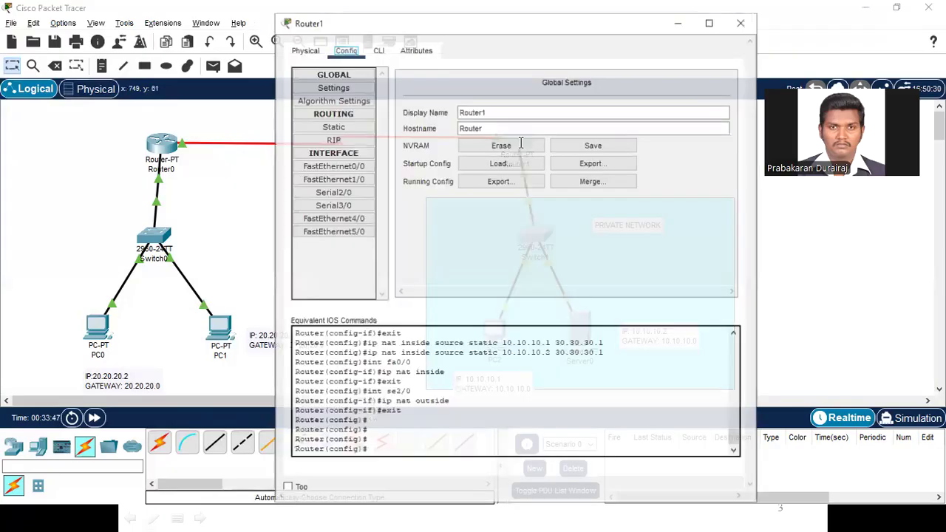
click(357, 129)
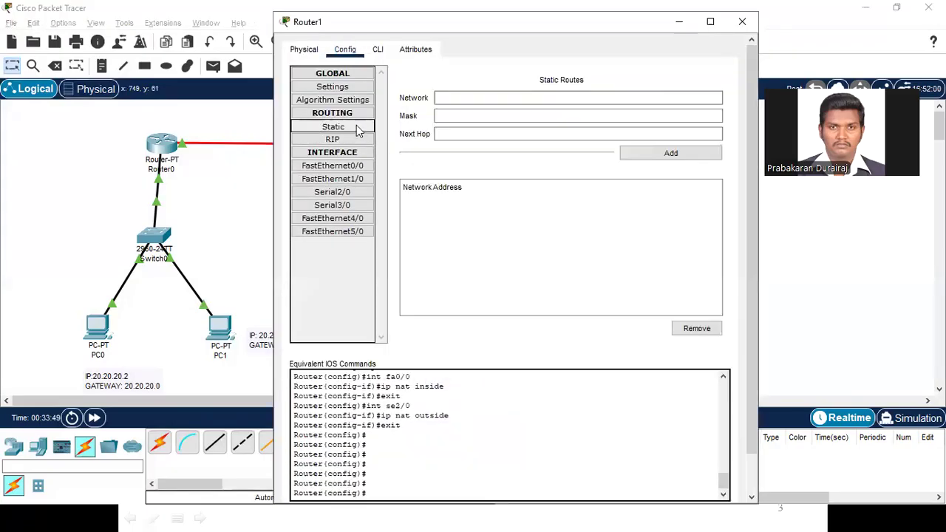
click(445, 98)
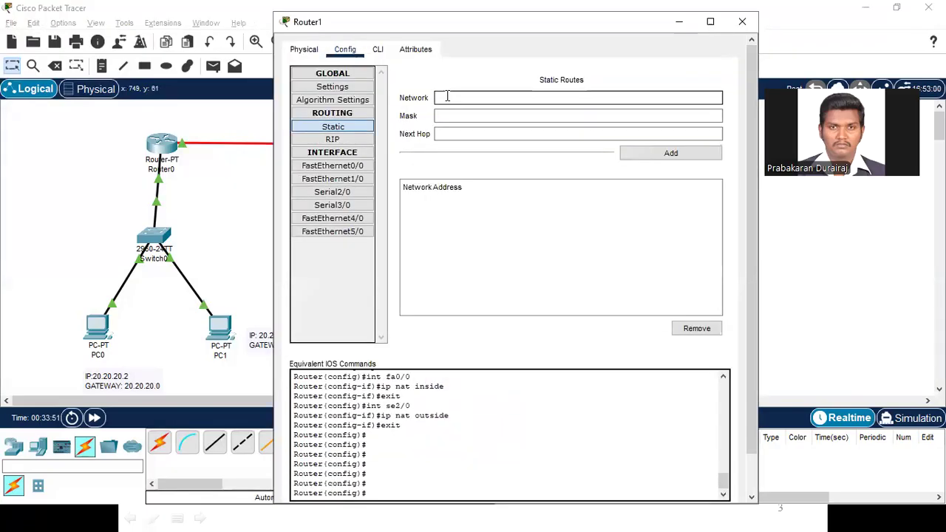
click(454, 117)
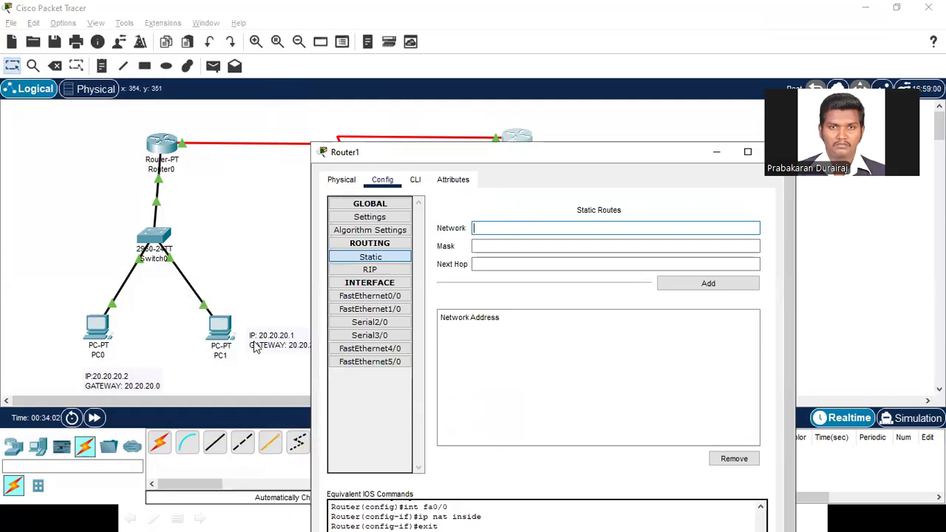
text(20.0.0.0)
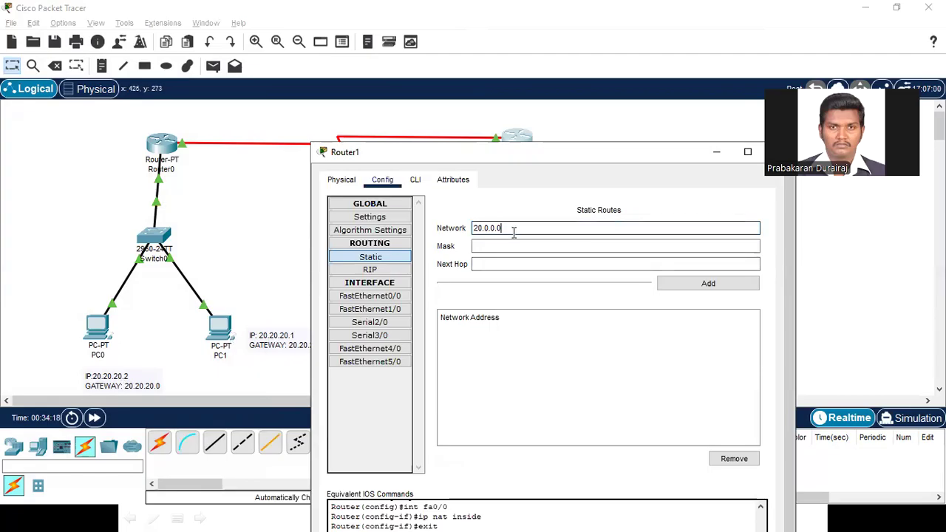
mouse_move(485, 228)
mouse_down()
mouse_move(504, 229)
mouse_move(474, 228)
mouse_up()
click(493, 247)
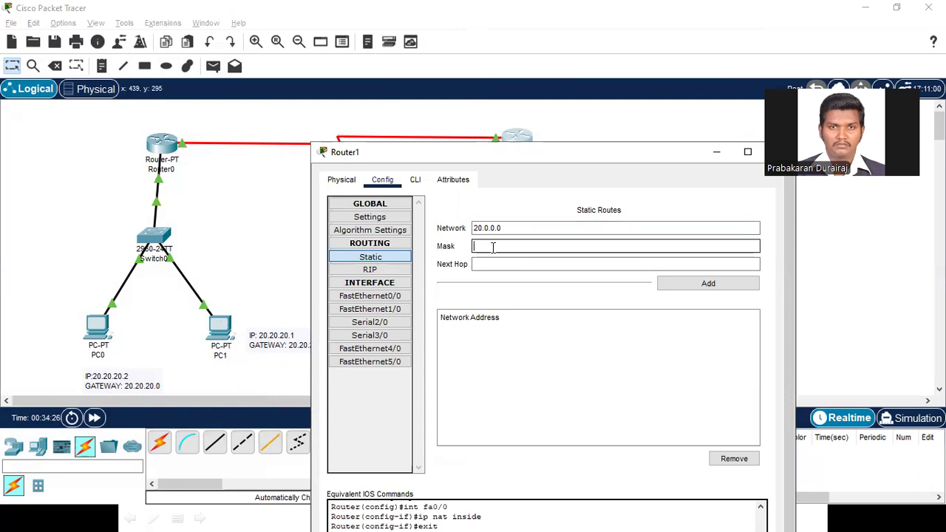
text(255.0)
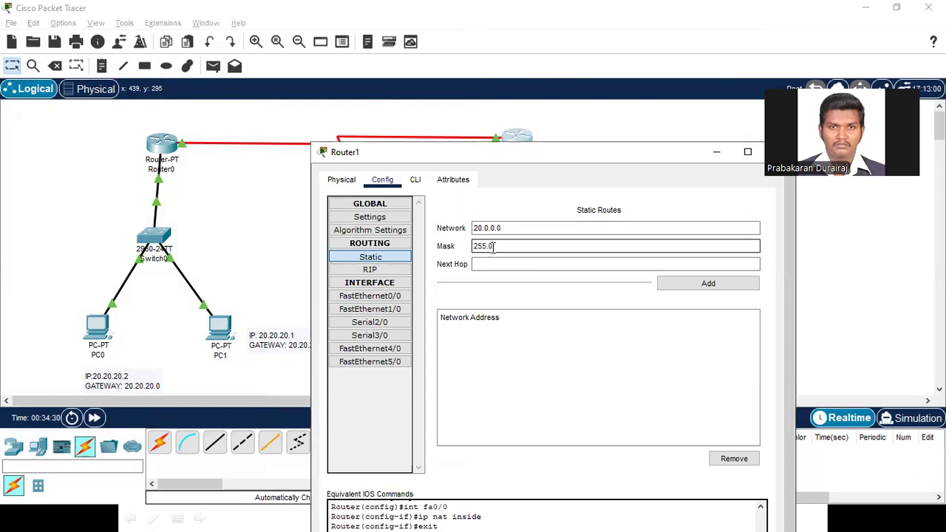
key(Tab)
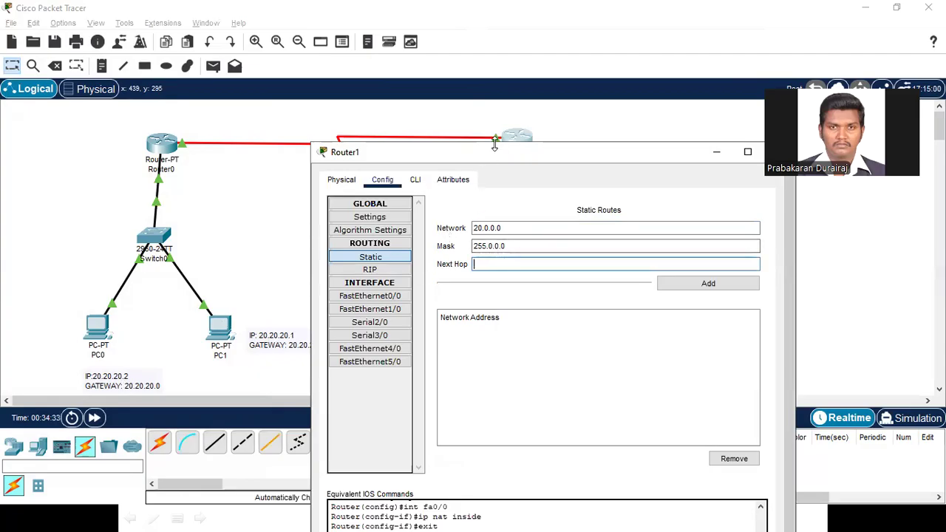
Step: Set the static route's next hop to 30.30.30.2, add the route on Router1, and close the router window
drag(494, 145, 494, 173)
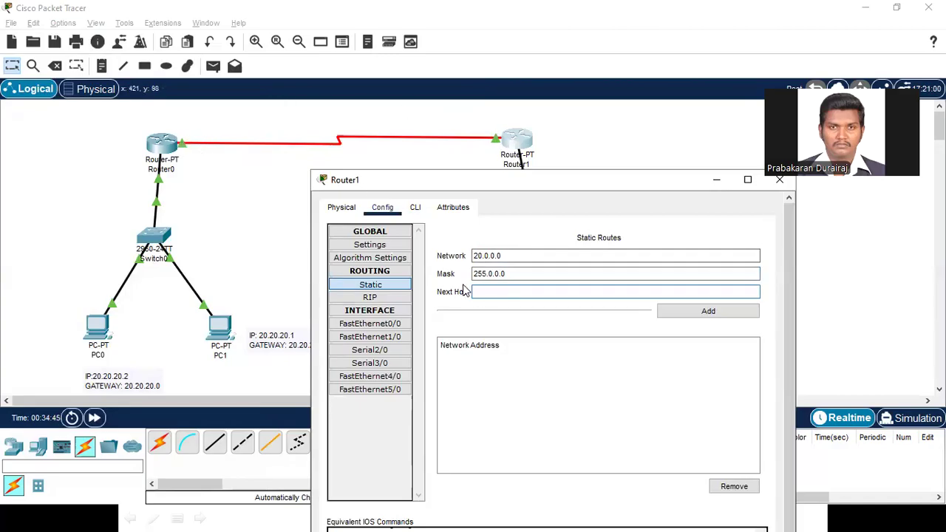
text(30.30.30.2)
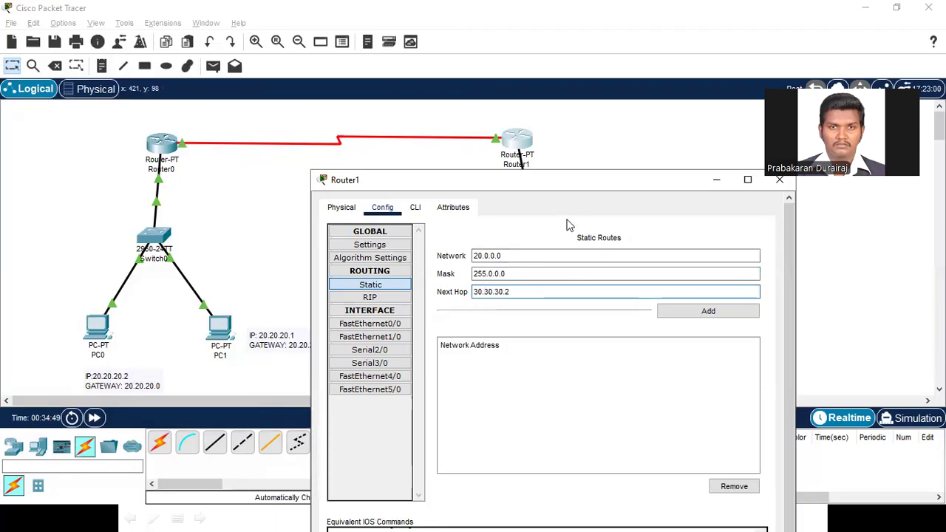
drag(573, 177, 459, 88)
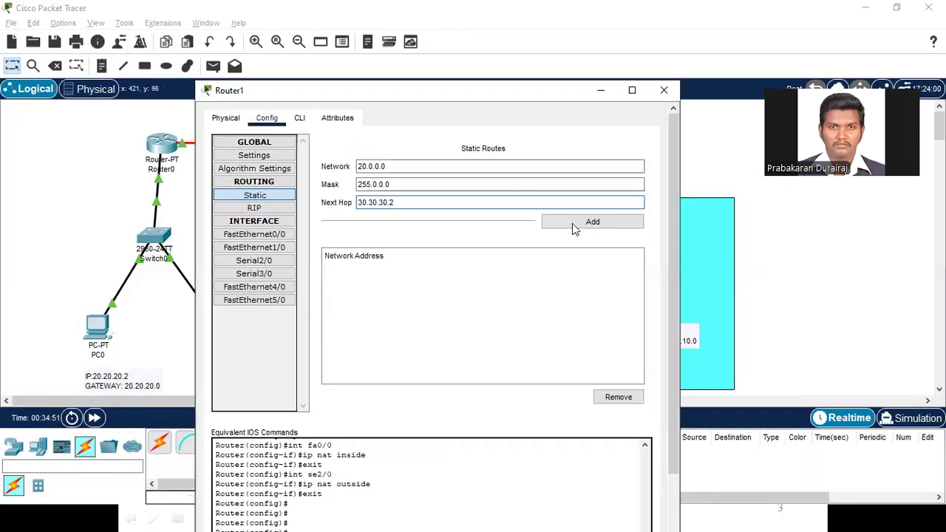
click(575, 225)
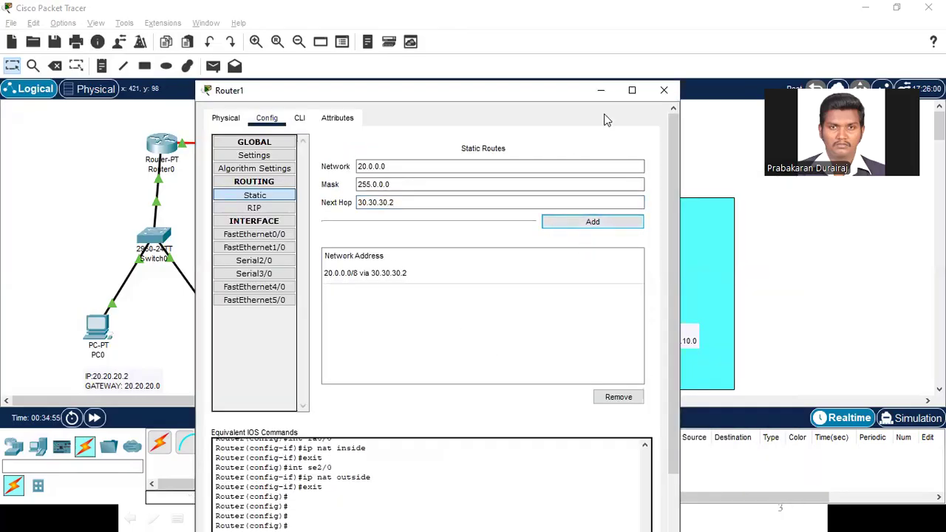
click(664, 90)
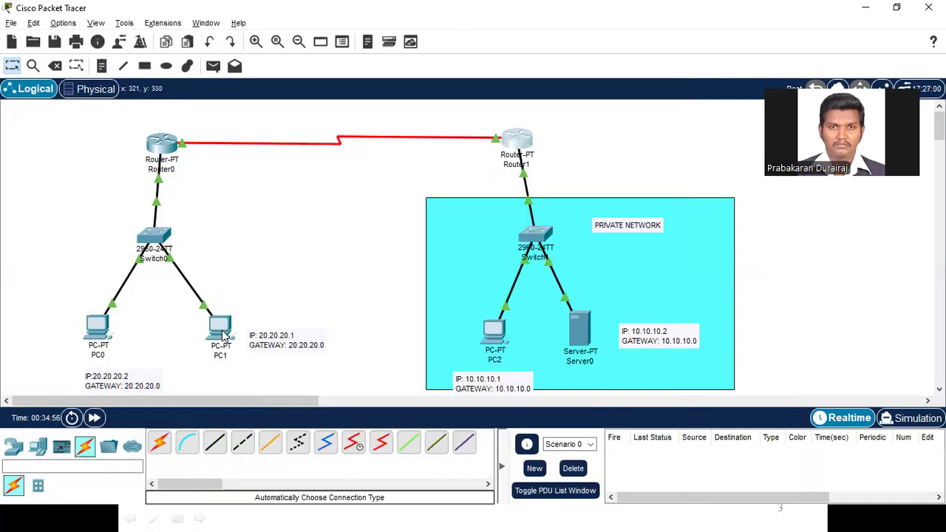
Step: Ping the public address 30.30.30.1 from PC1's command prompt and close PC1's window
click(219, 334)
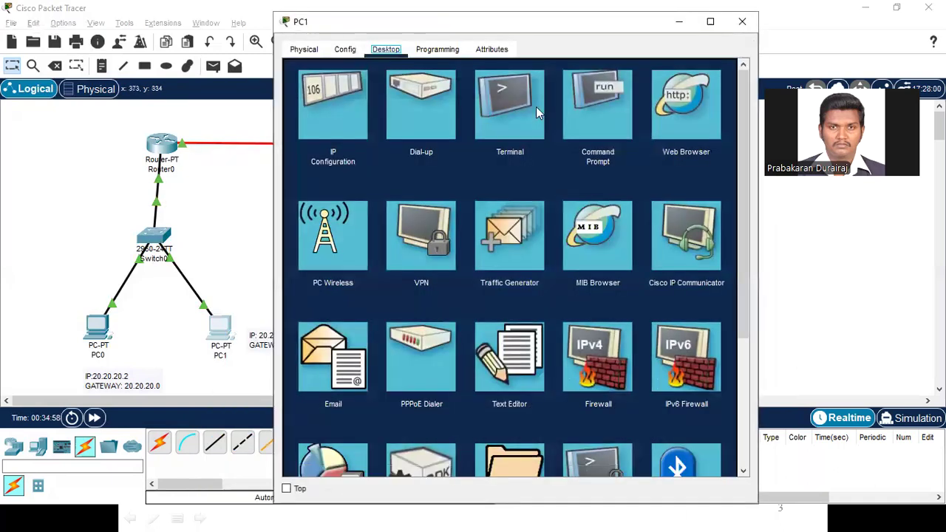
click(585, 106)
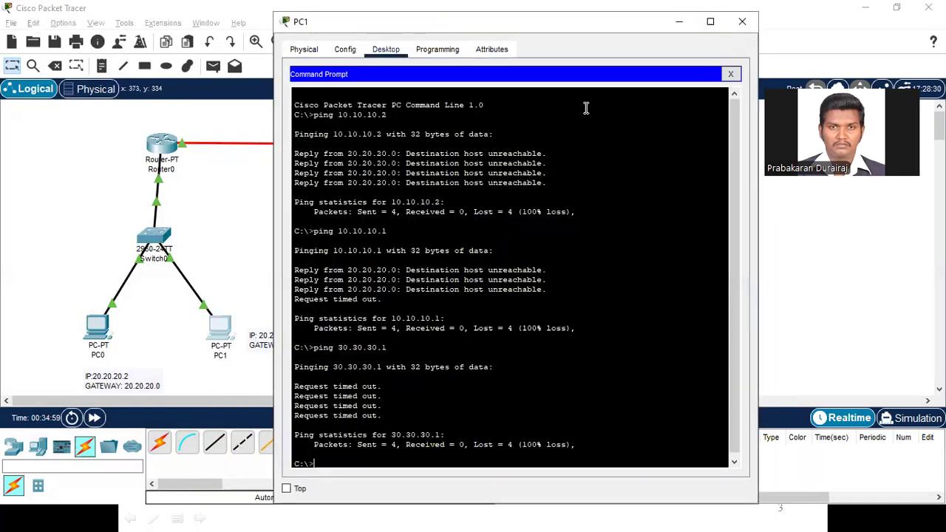
double_click(446, 26)
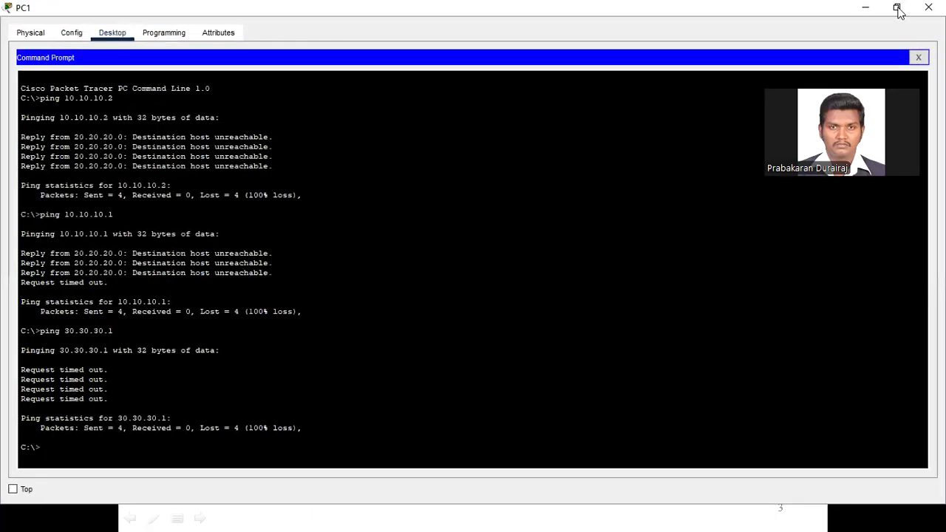
click(898, 6)
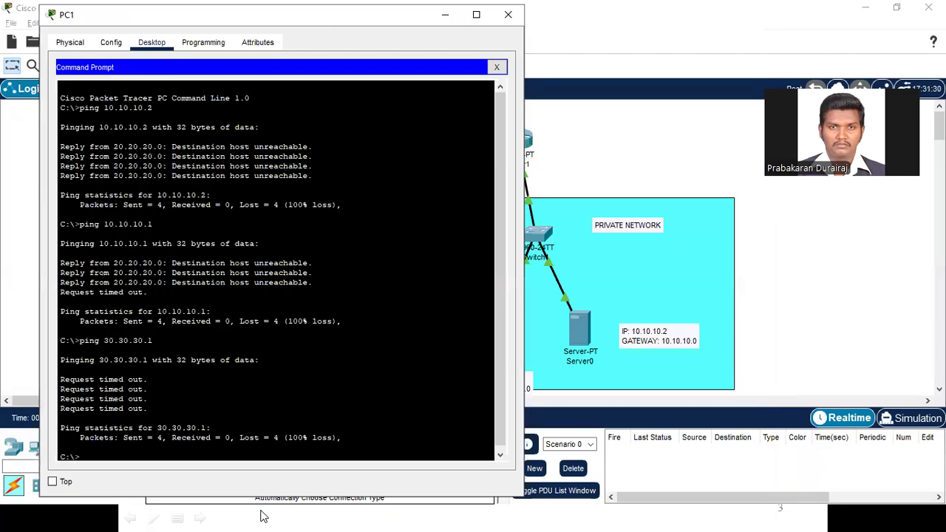
text(ping)
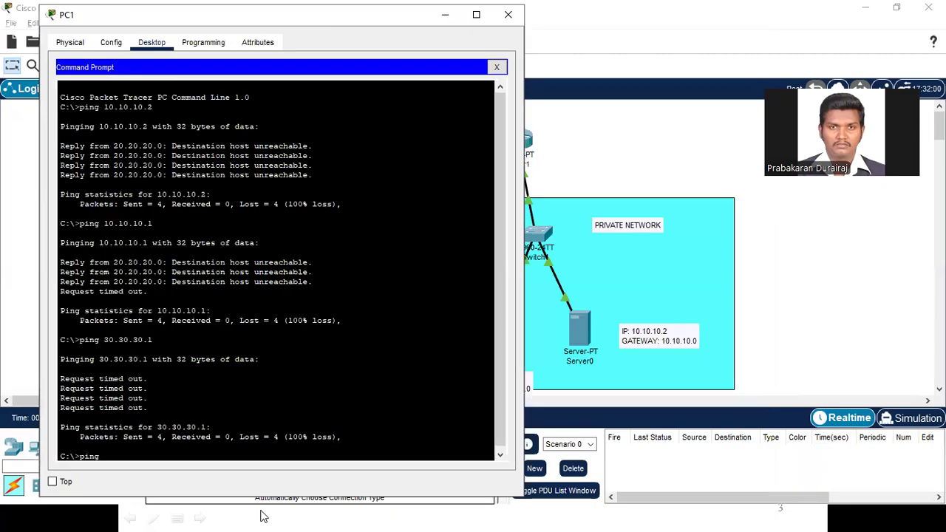
text( 30.30.30.1)
key(Return)
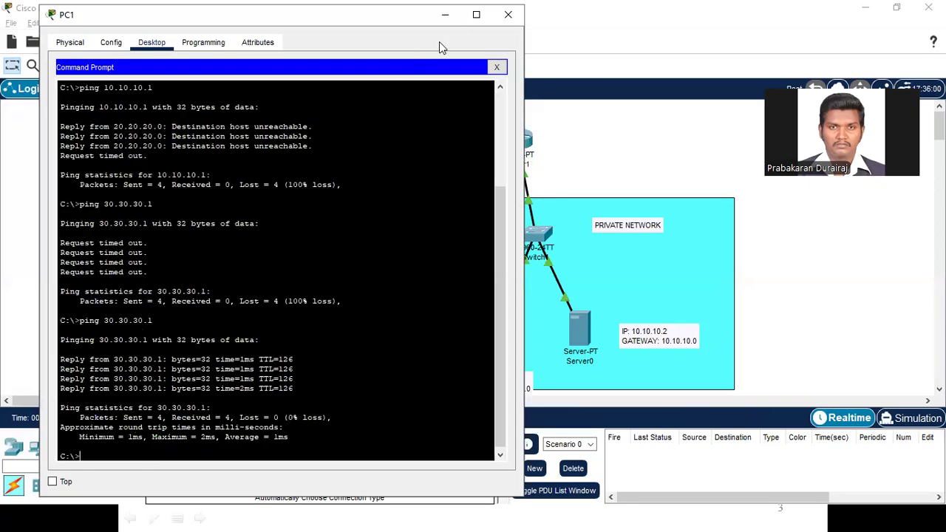
click(510, 16)
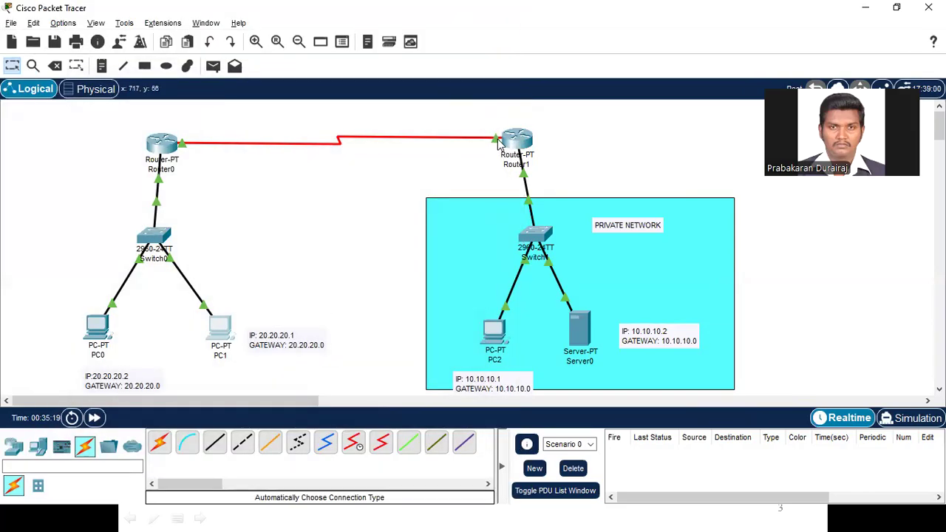
Step: Ping PC0's address 20.20.20.2 from PC2's command prompt and close PC2's window
click(495, 332)
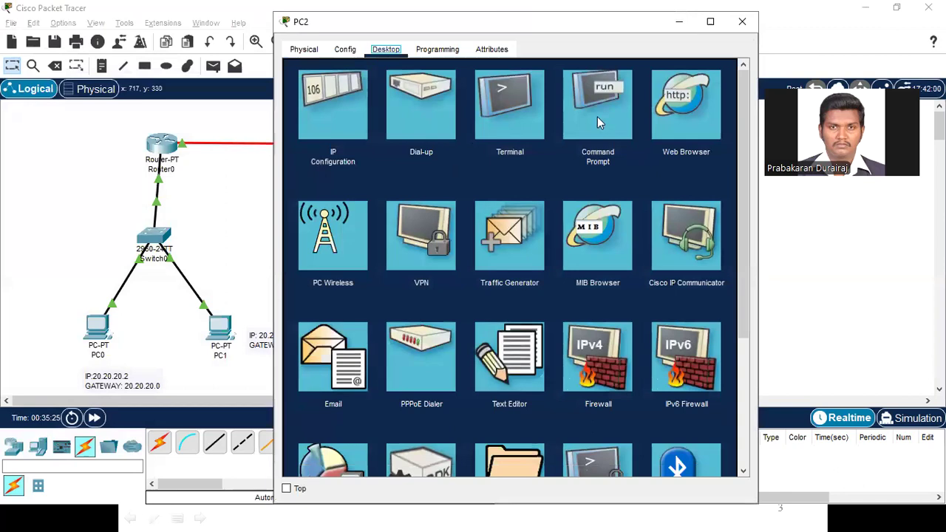
click(598, 117)
text(ping 20.20)
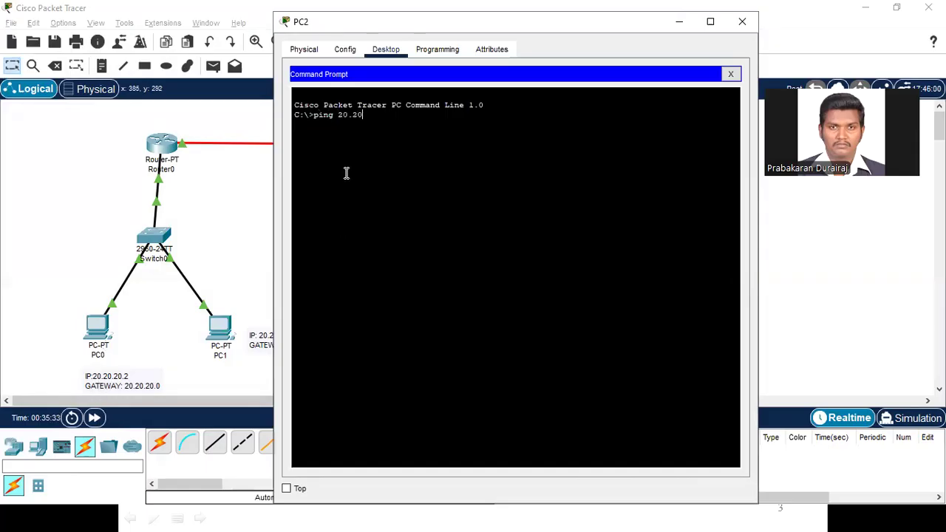
key(Return)
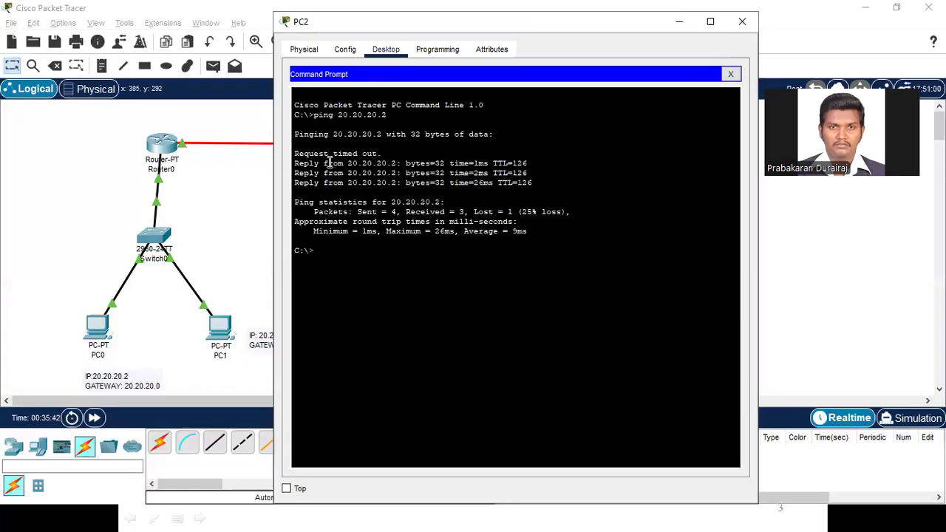
click(742, 21)
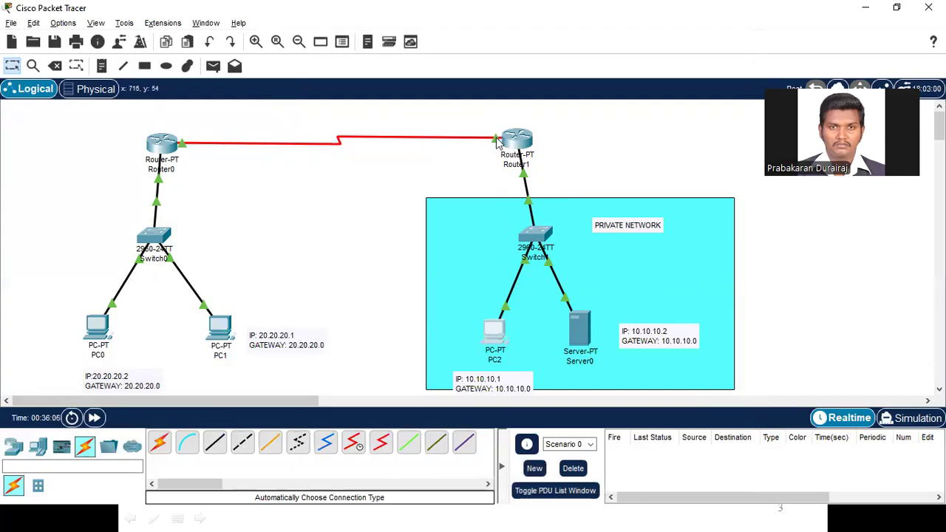
Step: Request the server's private address 10.10.10.2 in PC1's web browser and minimize PC1's window
mouse_move(498, 144)
mouse_move(168, 148)
click(220, 329)
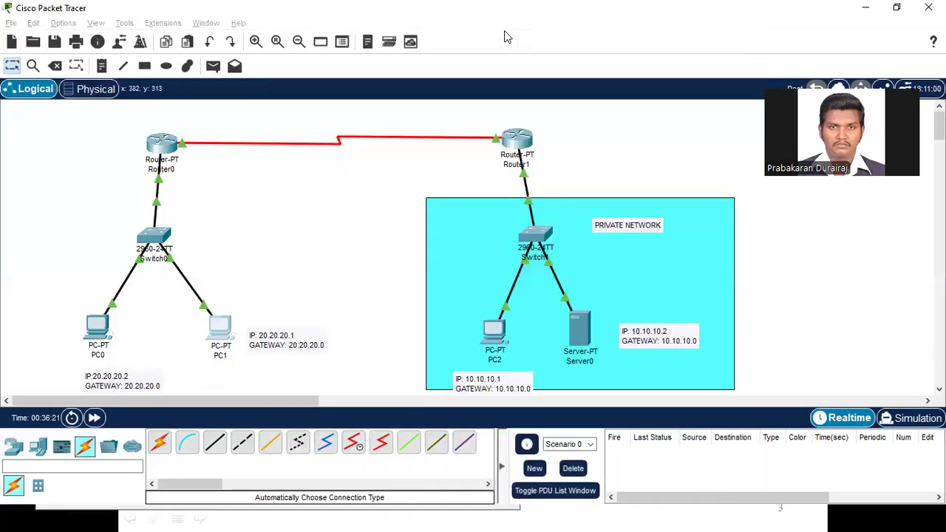
key(alt+Tab)
click(148, 106)
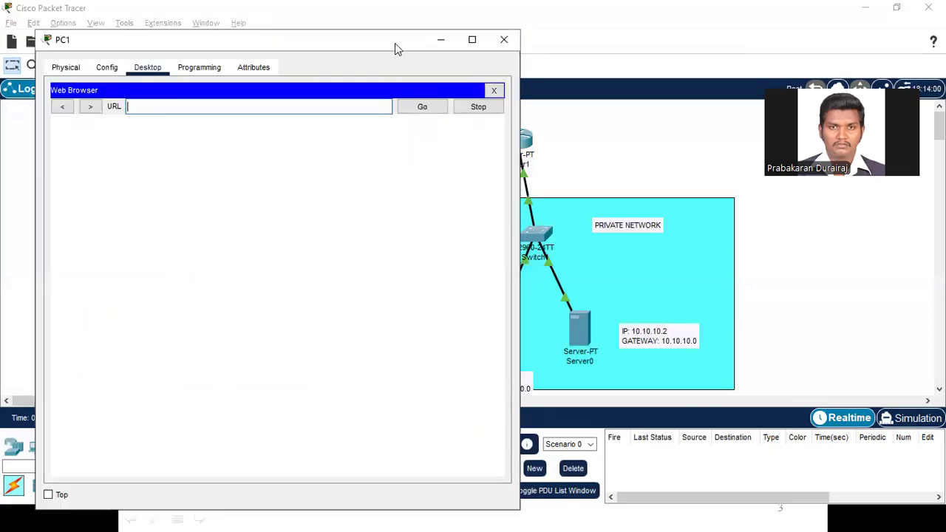
drag(392, 45, 355, 40)
text(10.10.10.2)
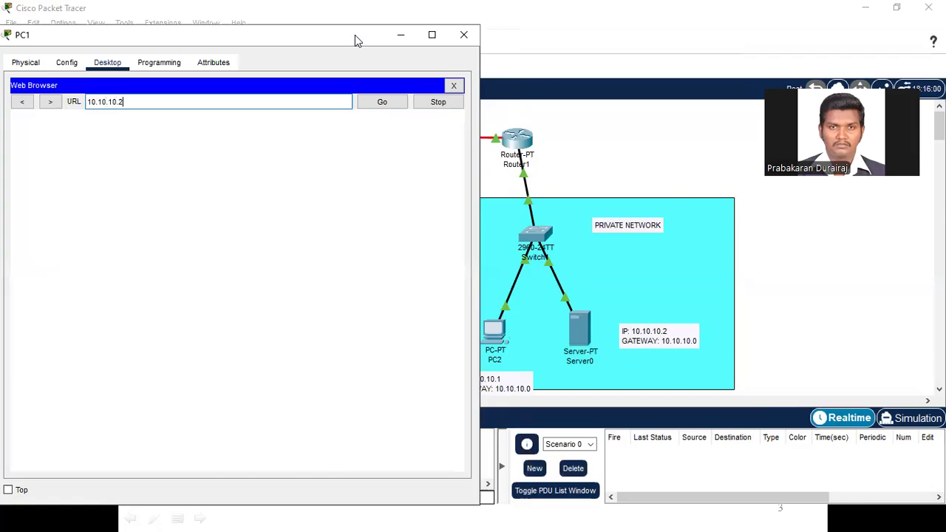
click(382, 104)
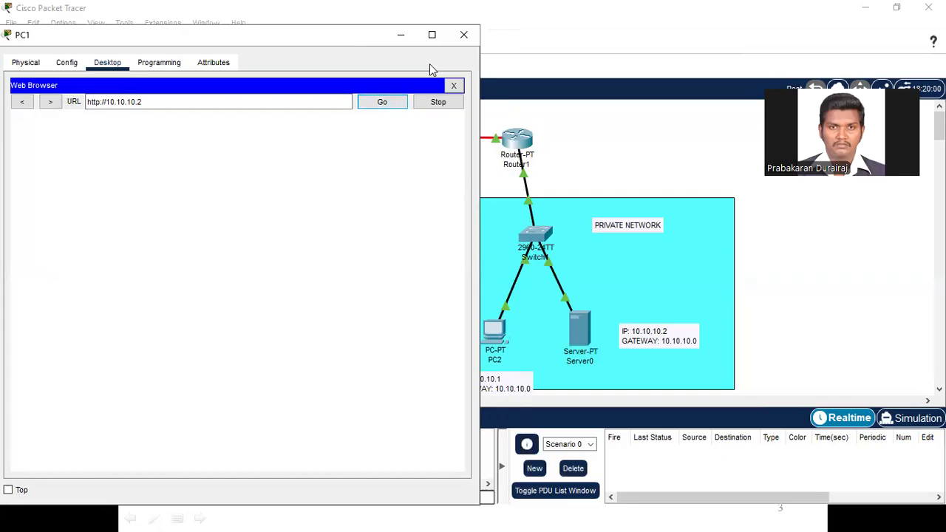
click(400, 37)
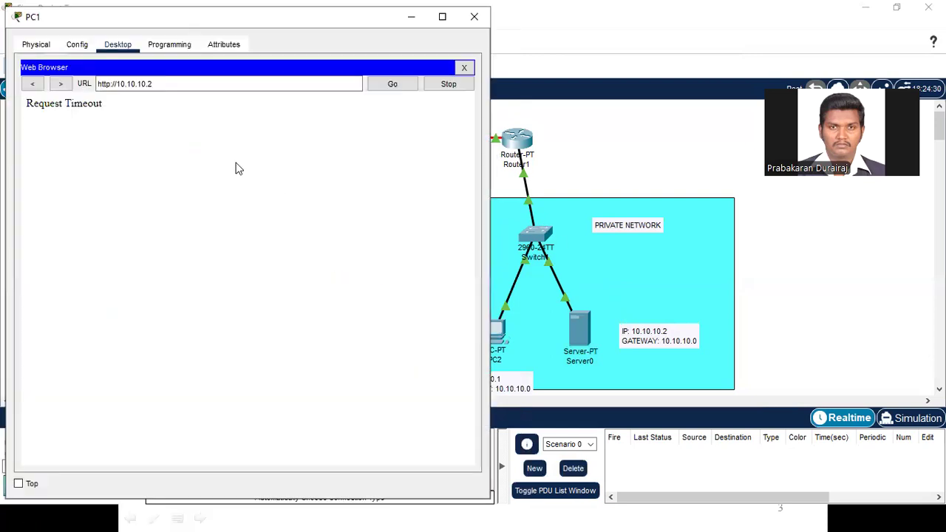
Step: Load the public address 30.30.30.1 in PC1's web browser, highlight the page heading, and close PC1's window
click(151, 84)
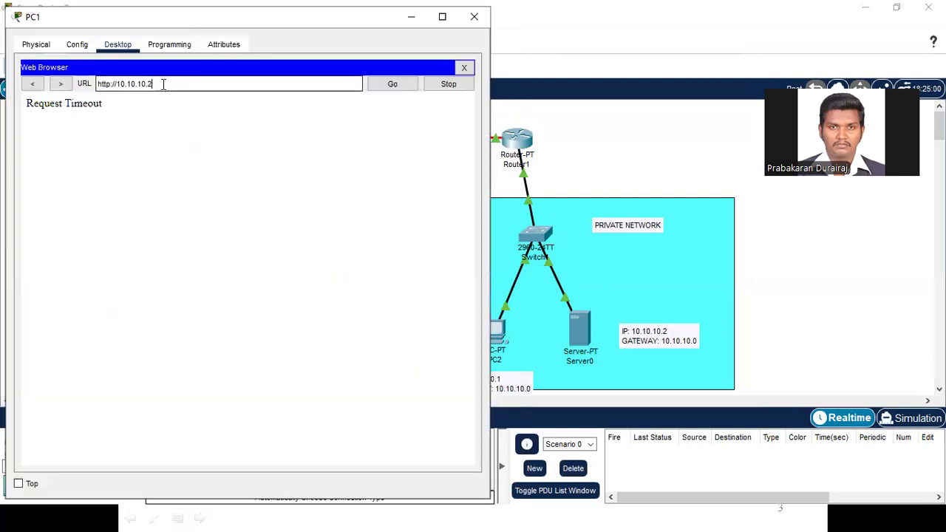
drag(152, 84, 85, 84)
text(30)
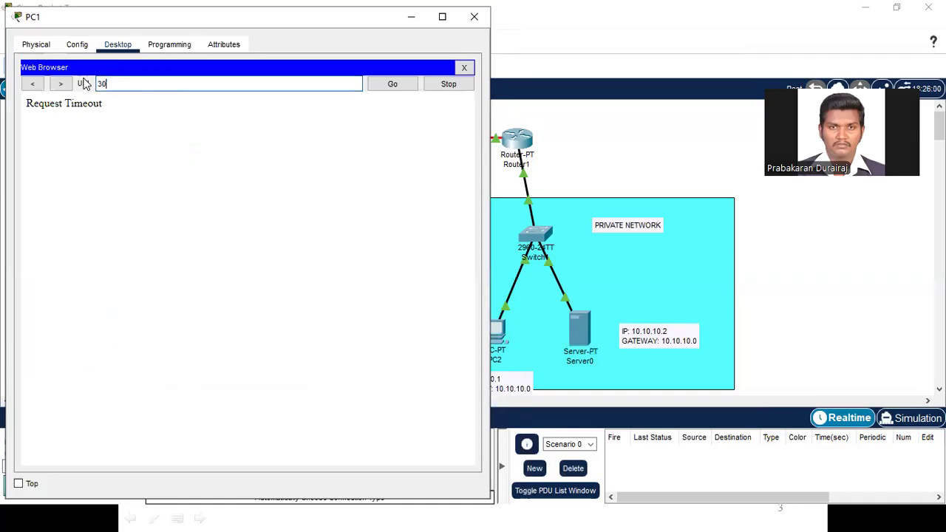
text(.30.30.1)
click(394, 85)
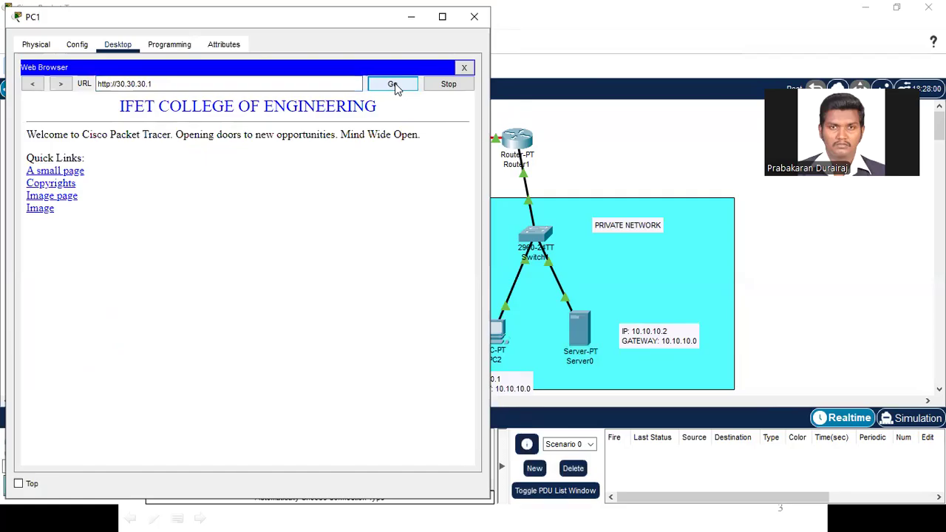
drag(162, 108, 381, 113)
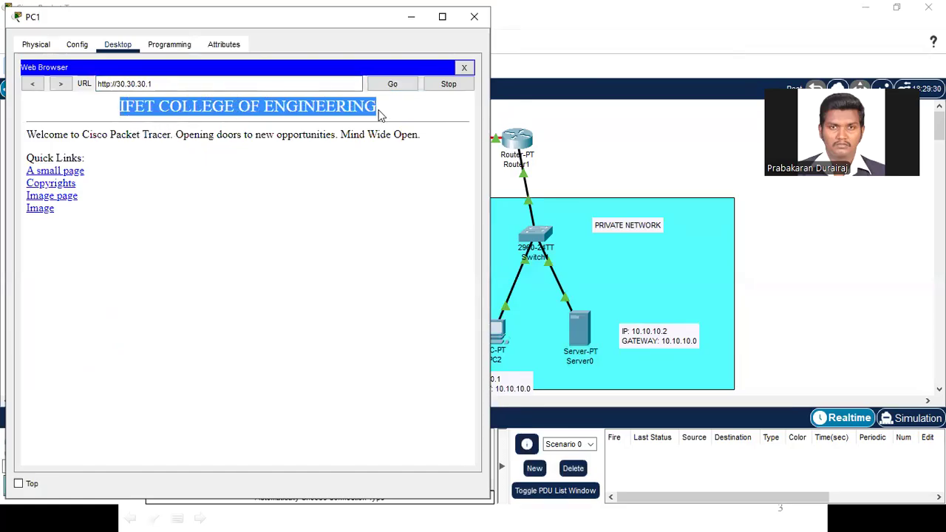
click(358, 147)
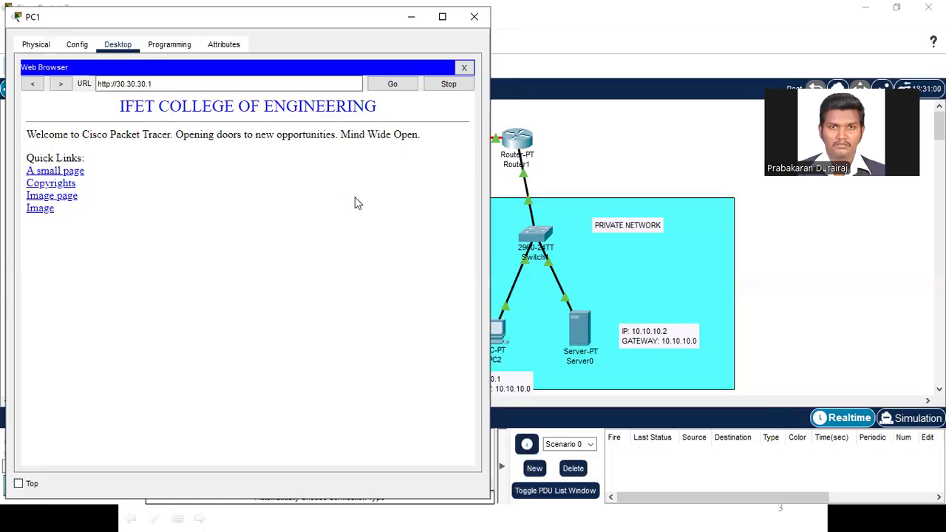
click(475, 16)
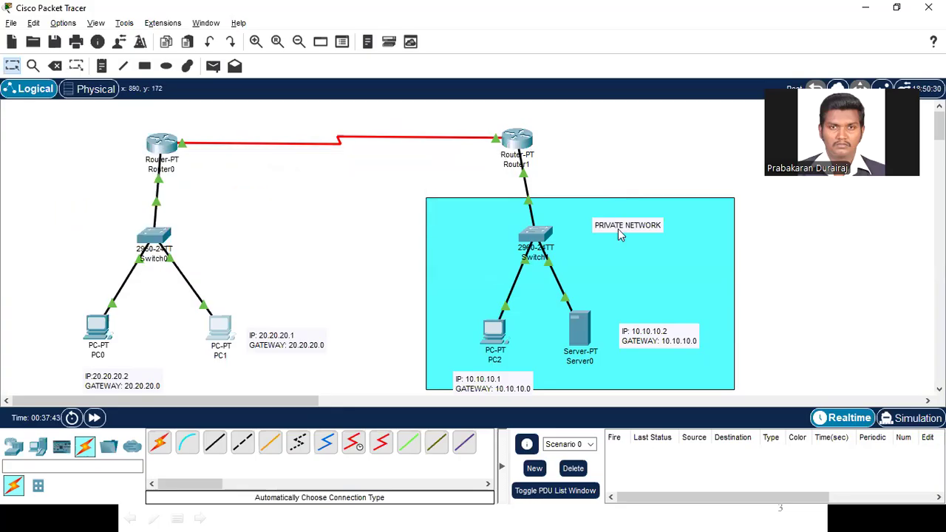
Step: Switch to the Exp 1 presentation in PowerPoint and place the cursor in PO 1's Mapping cell on the Content with PO Mapping slide
mouse_move(582, 331)
key(alt+Tab)
key(alt+Tab)
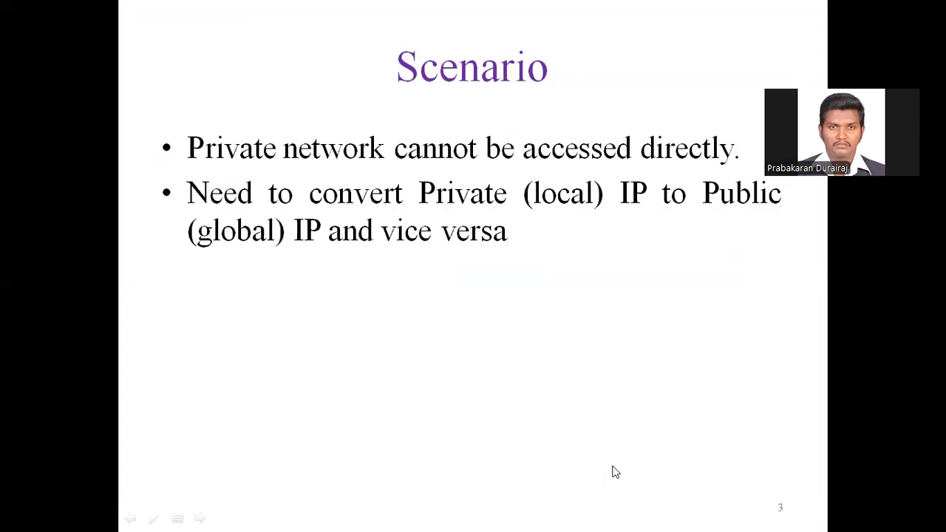
key(alt+Tab)
key(alt+Tab)
key(alt+Tab)
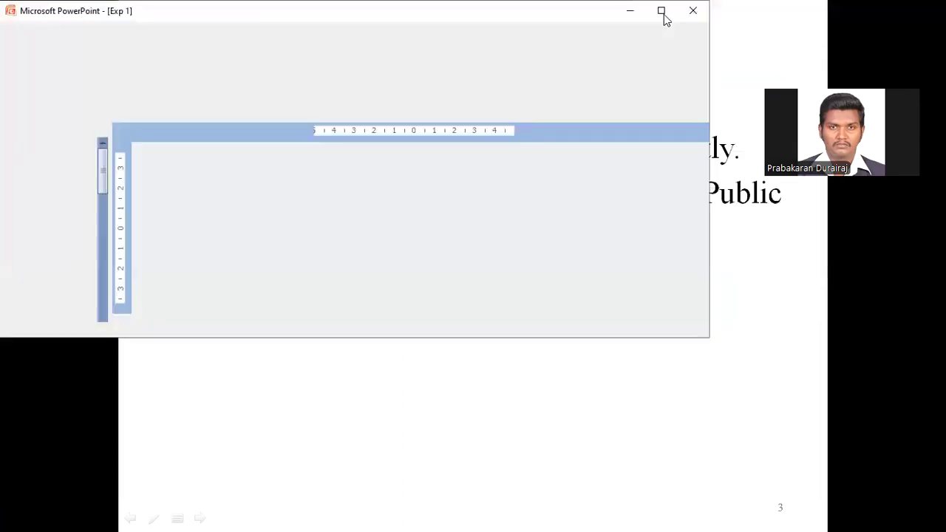
click(663, 13)
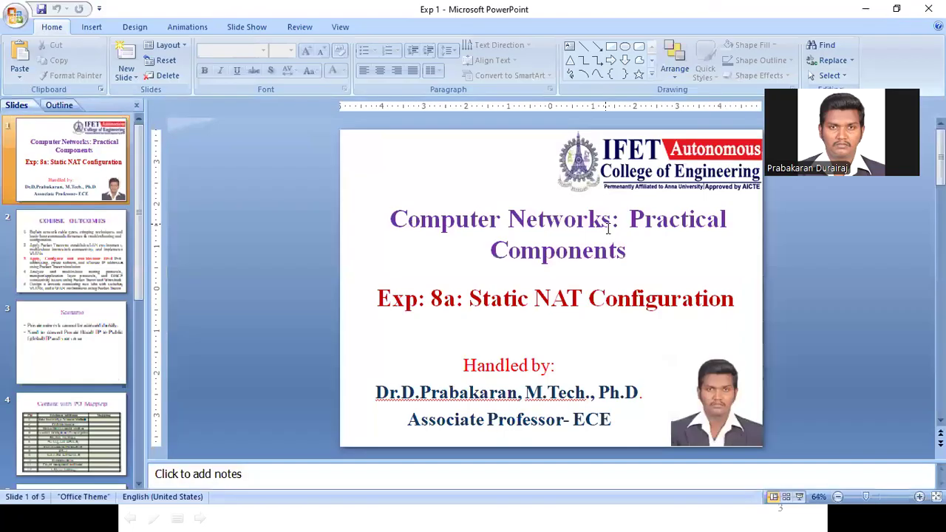
scroll(607, 229, down, 4)
scroll(608, 228, up, 1)
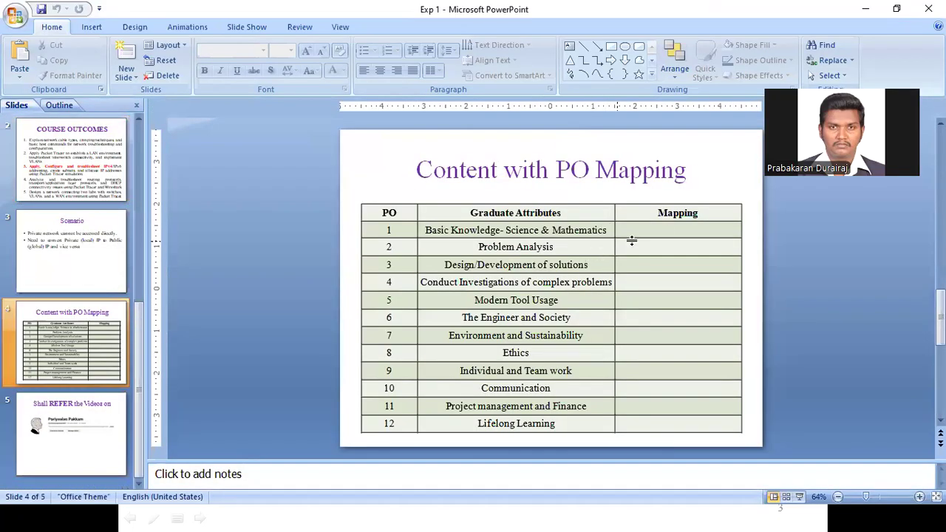
click(666, 232)
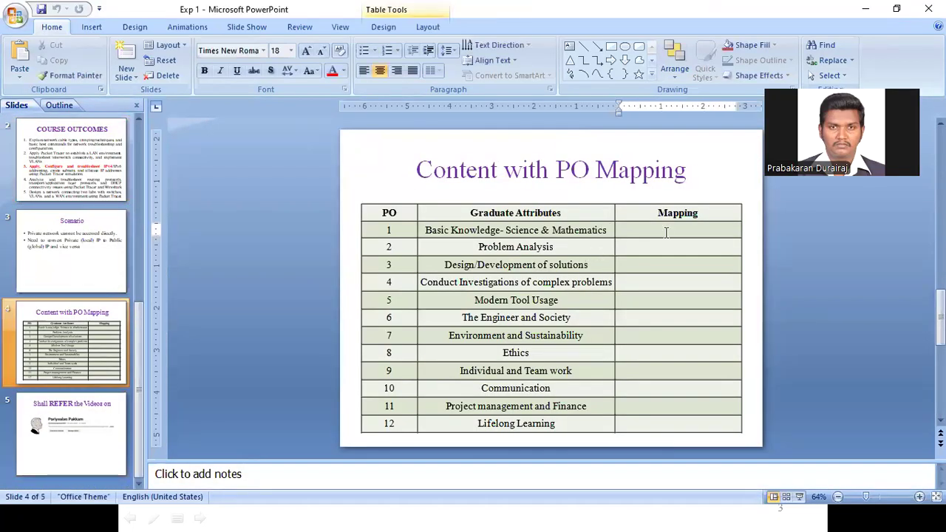